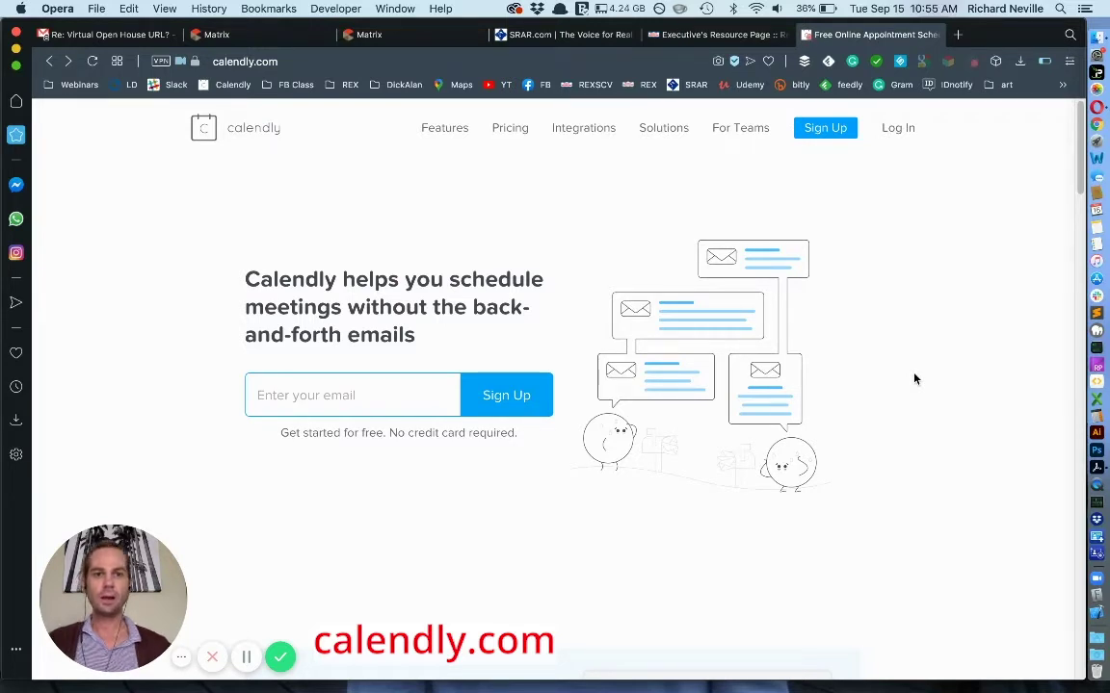
Start a free Calendly sign-up with the account holder's email address.
left_click(287, 394)
left_click(317, 520)
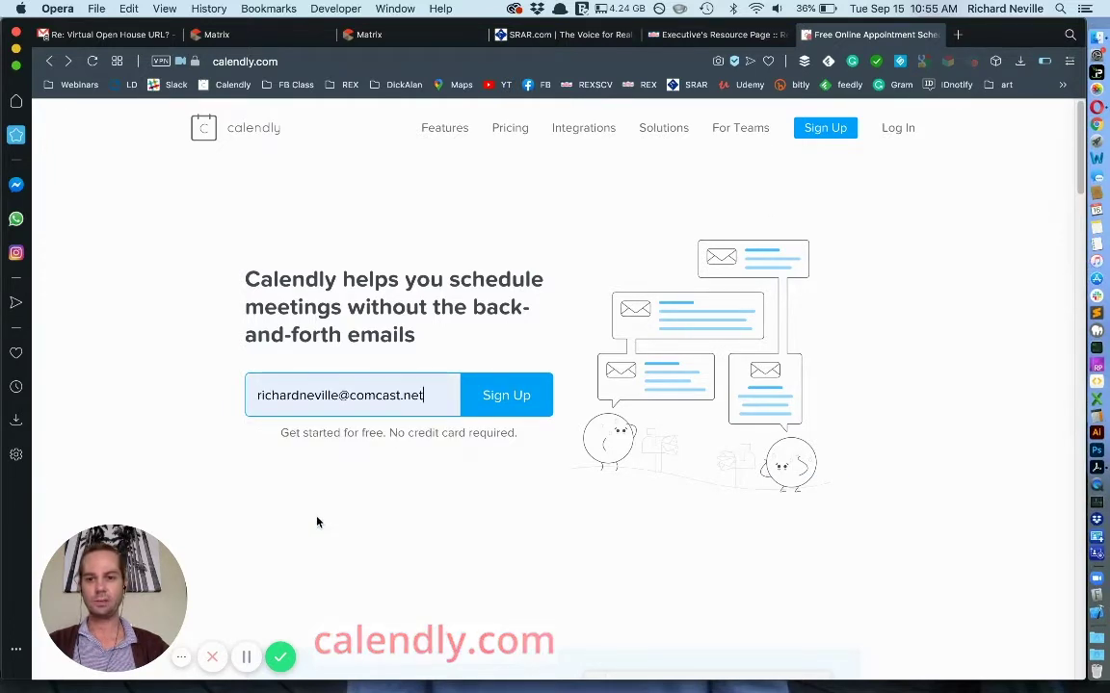
left_click(507, 395)
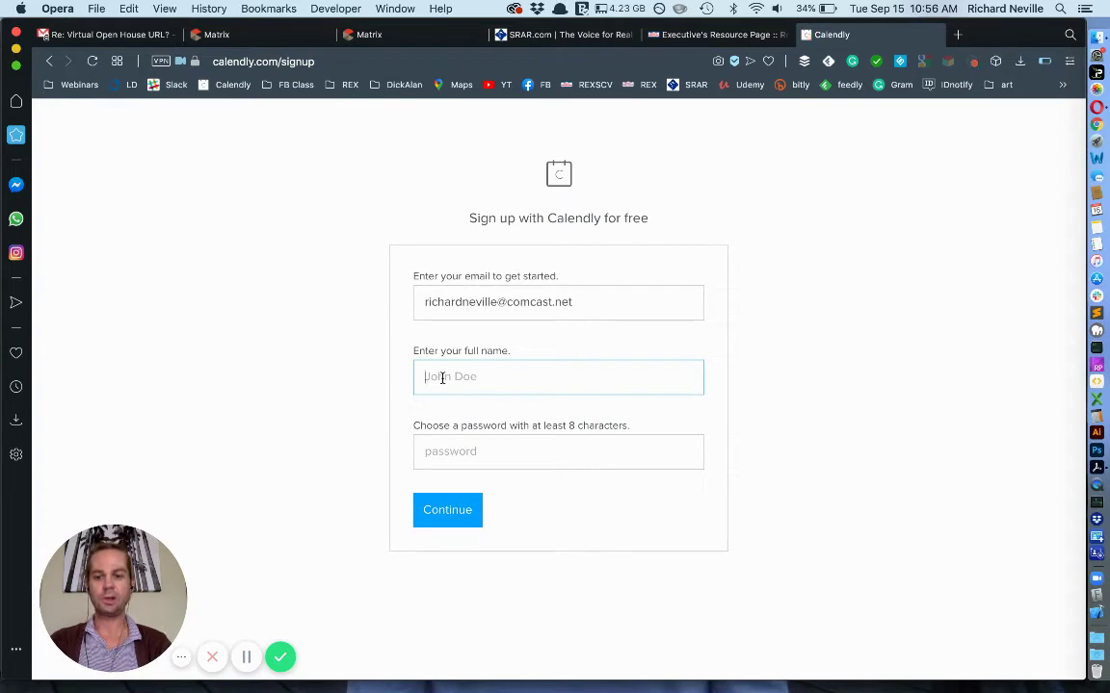
Enter "SCV Realtor®" as the full name on the sign-up form.
type("SCV")
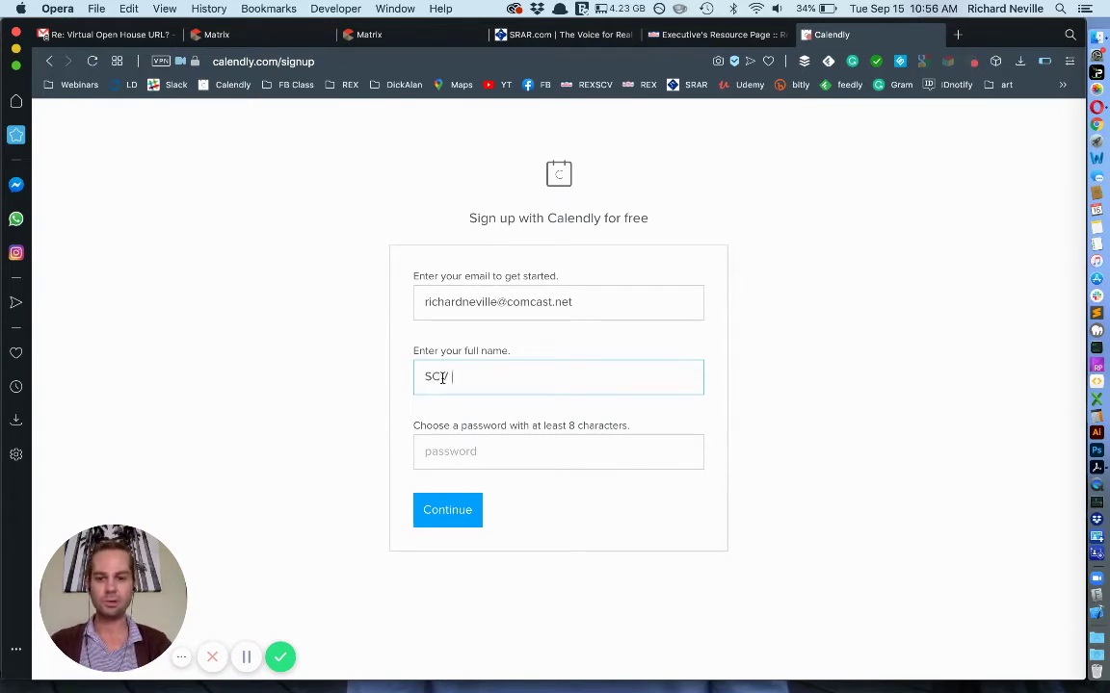
type(" Rea")
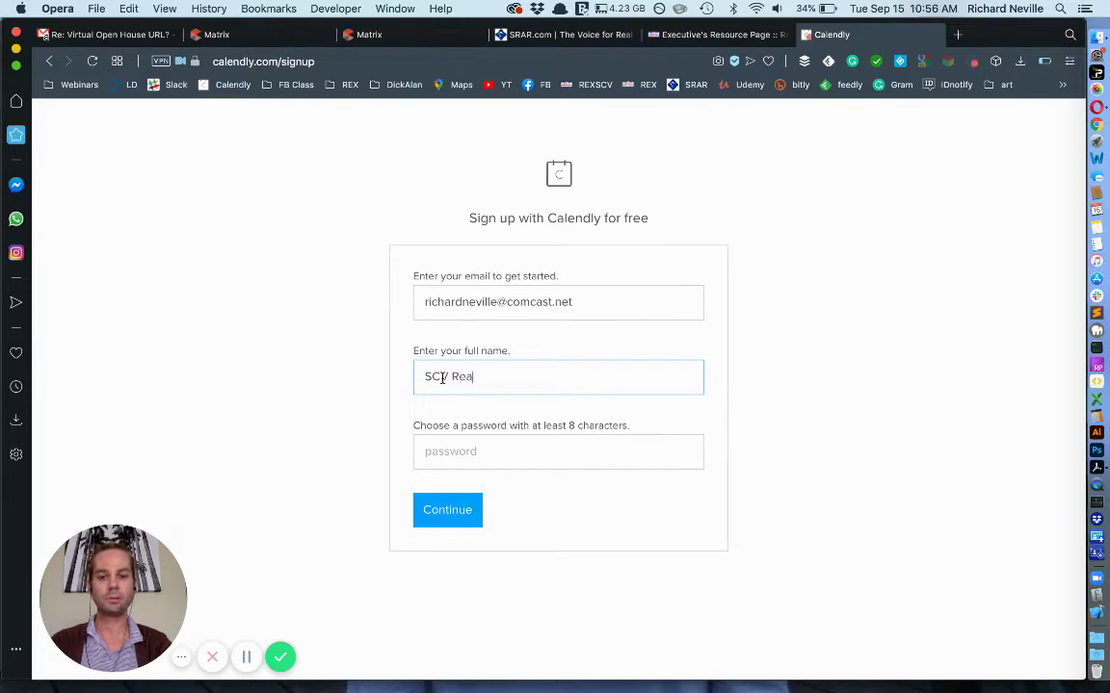
type("ltor")
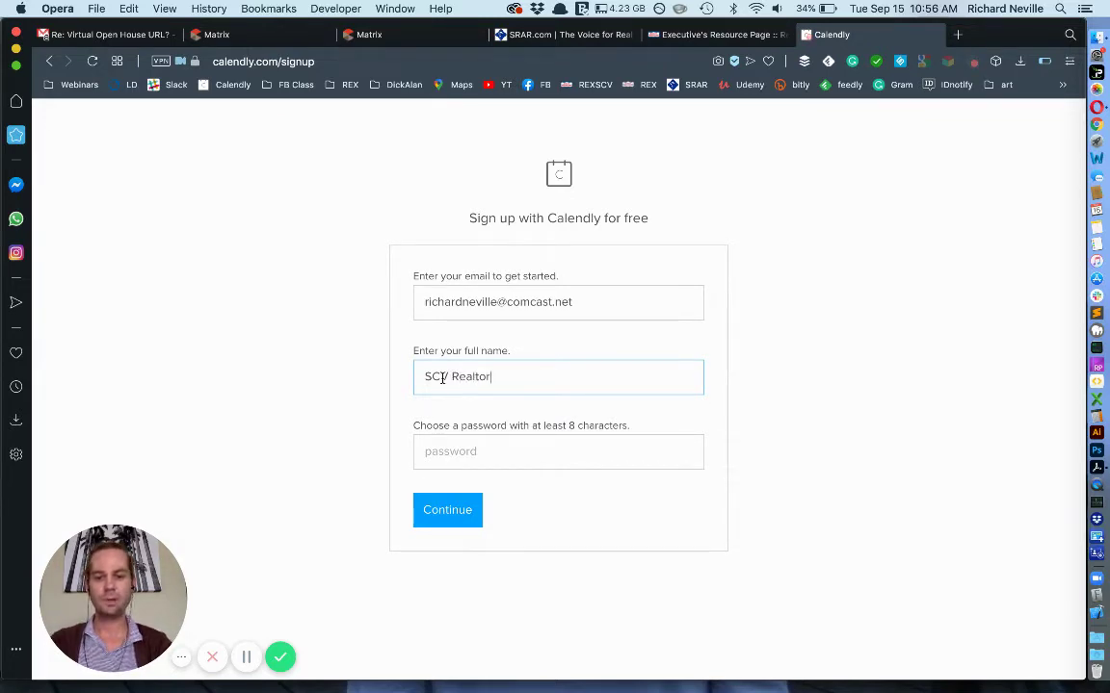
type("®")
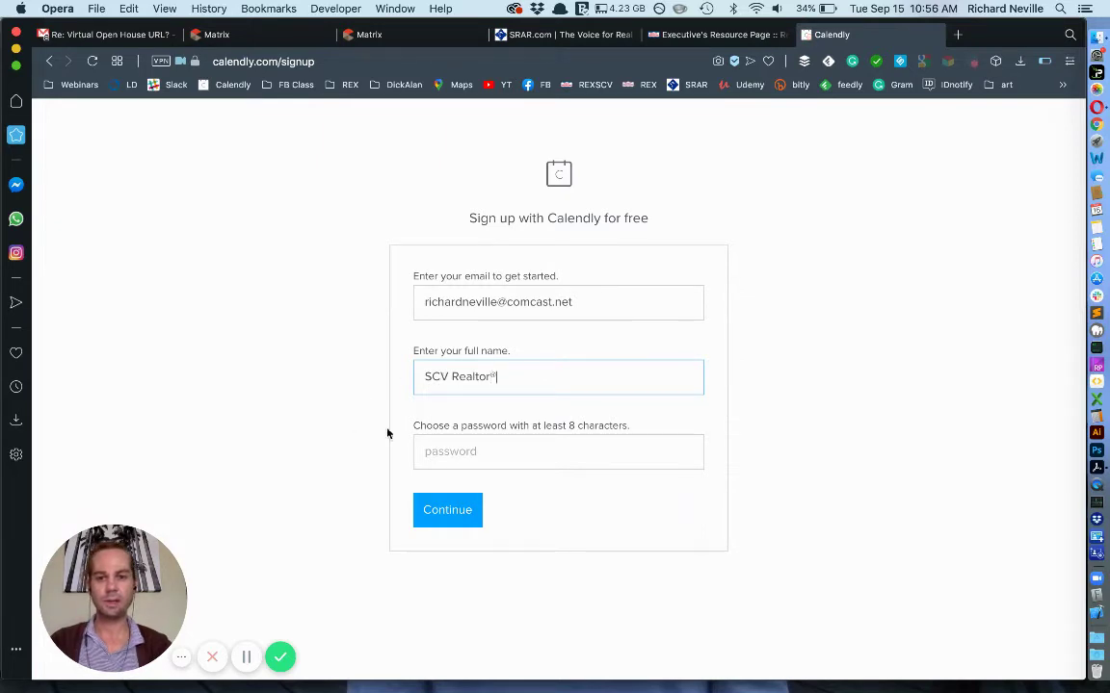
Enter the chosen account password and submit the sign-up form.
left_click(444, 451)
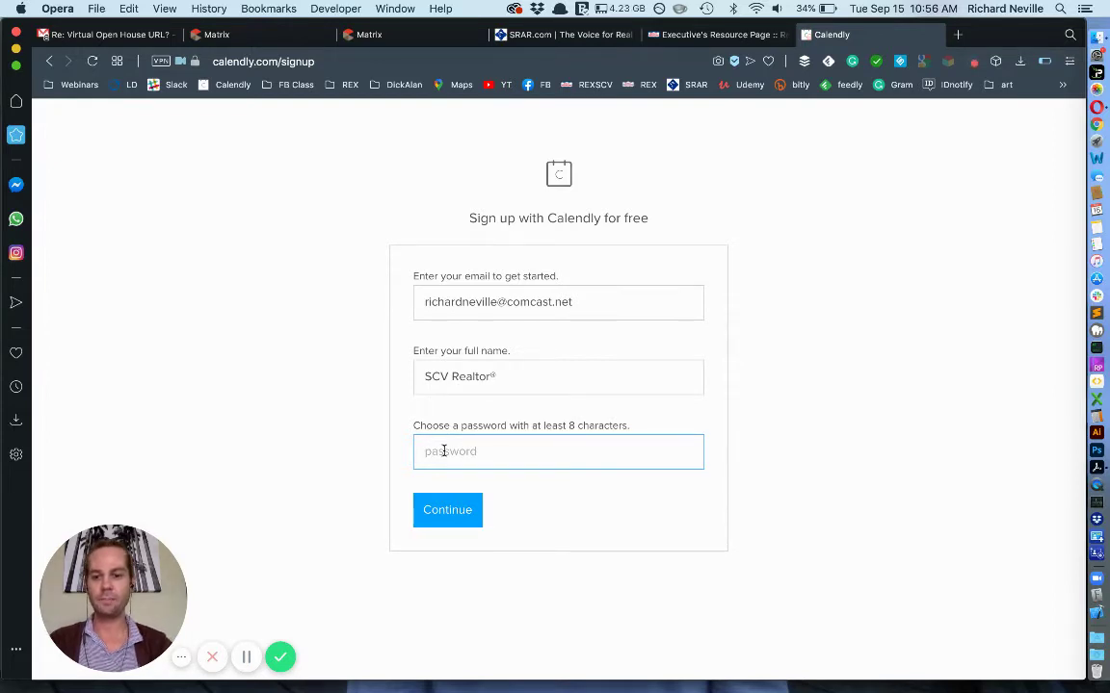
type("•••")
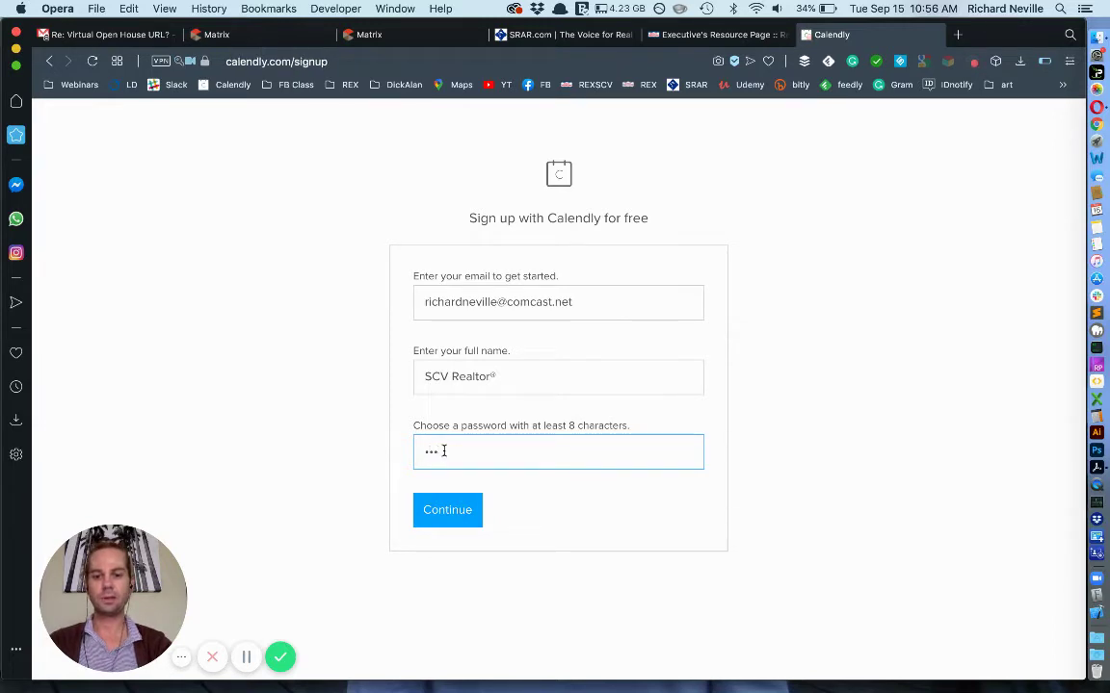
type("•••••")
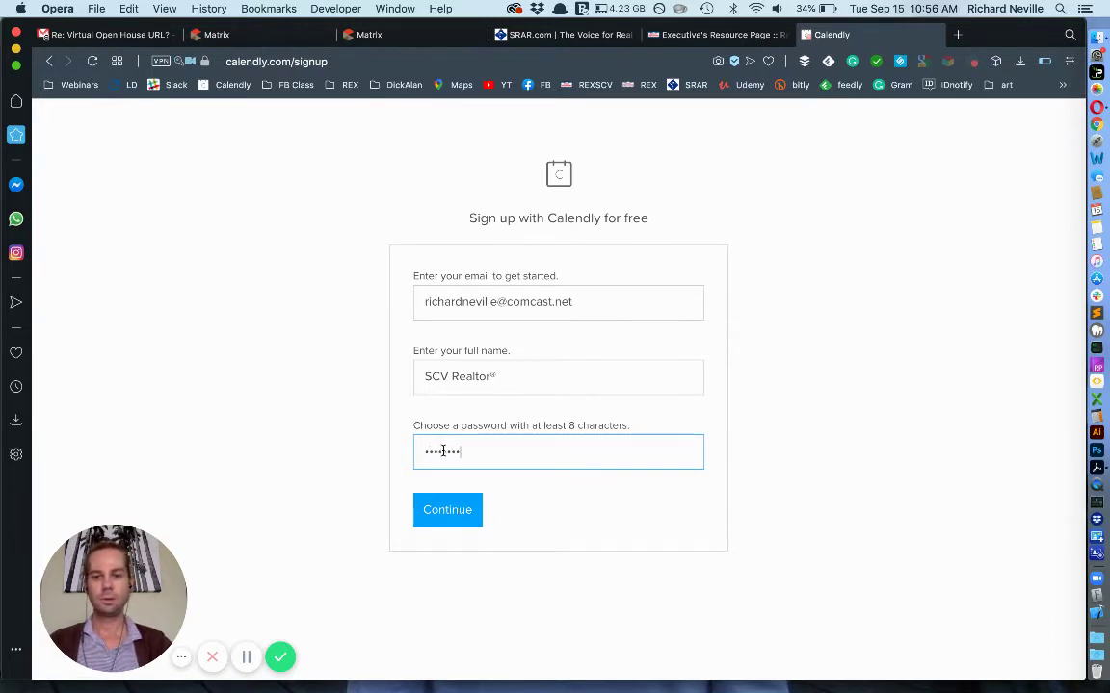
left_click(448, 515)
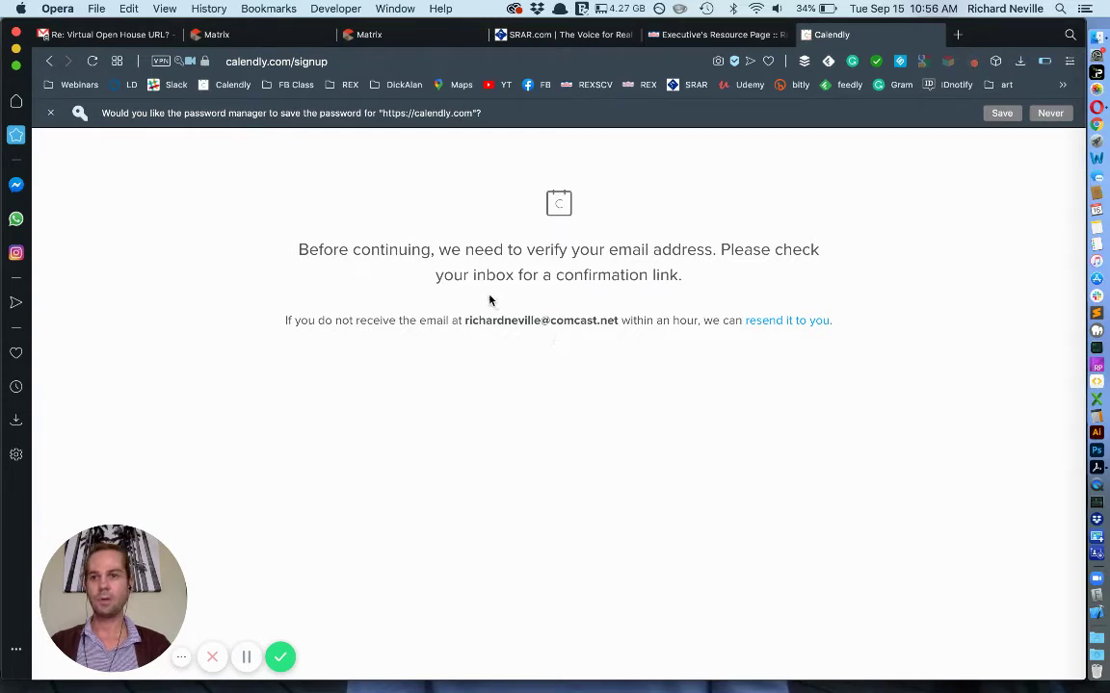
Confirm the email address from Calendly's message in Gmail and log in with the account password.
left_click(127, 33)
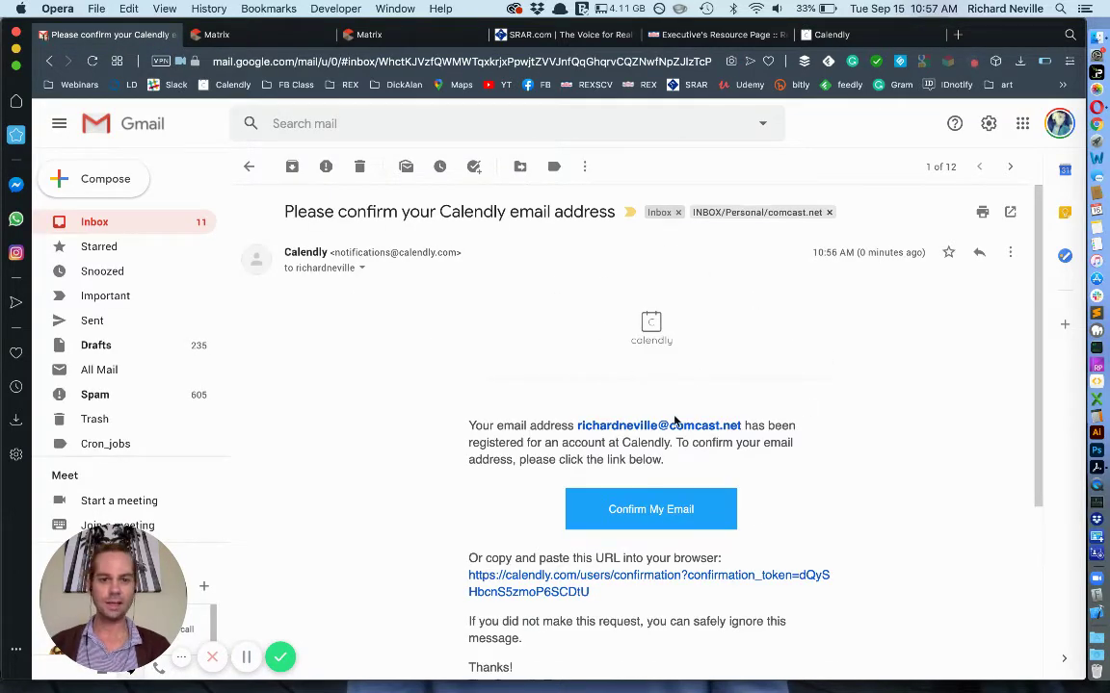
left_click(692, 510)
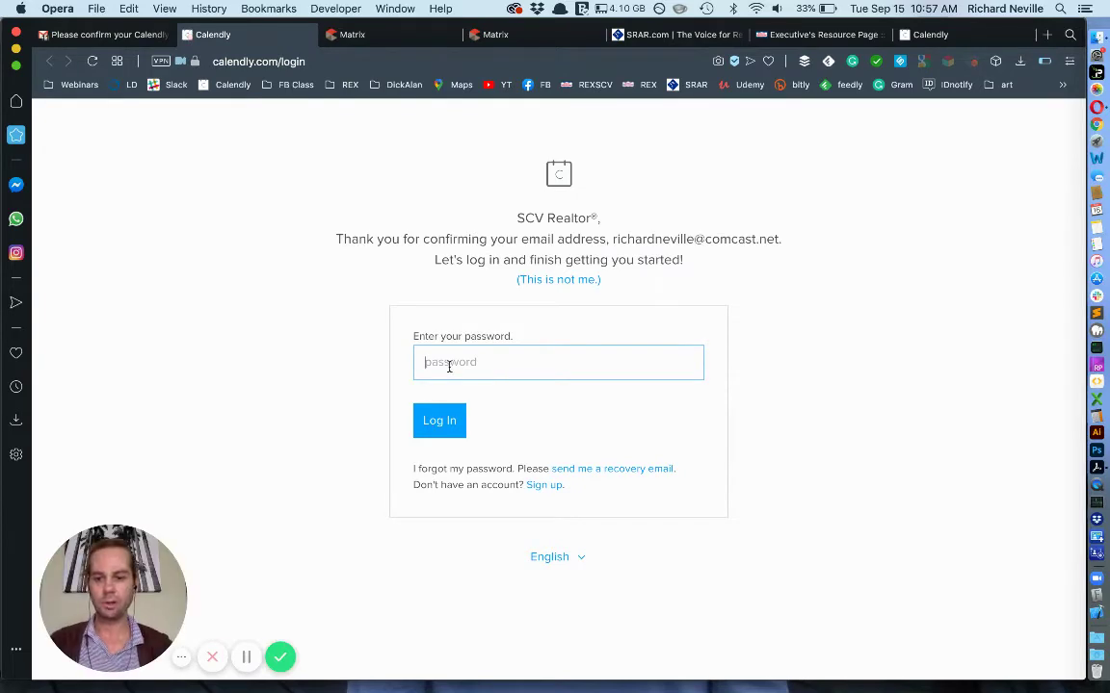
type("••••••")
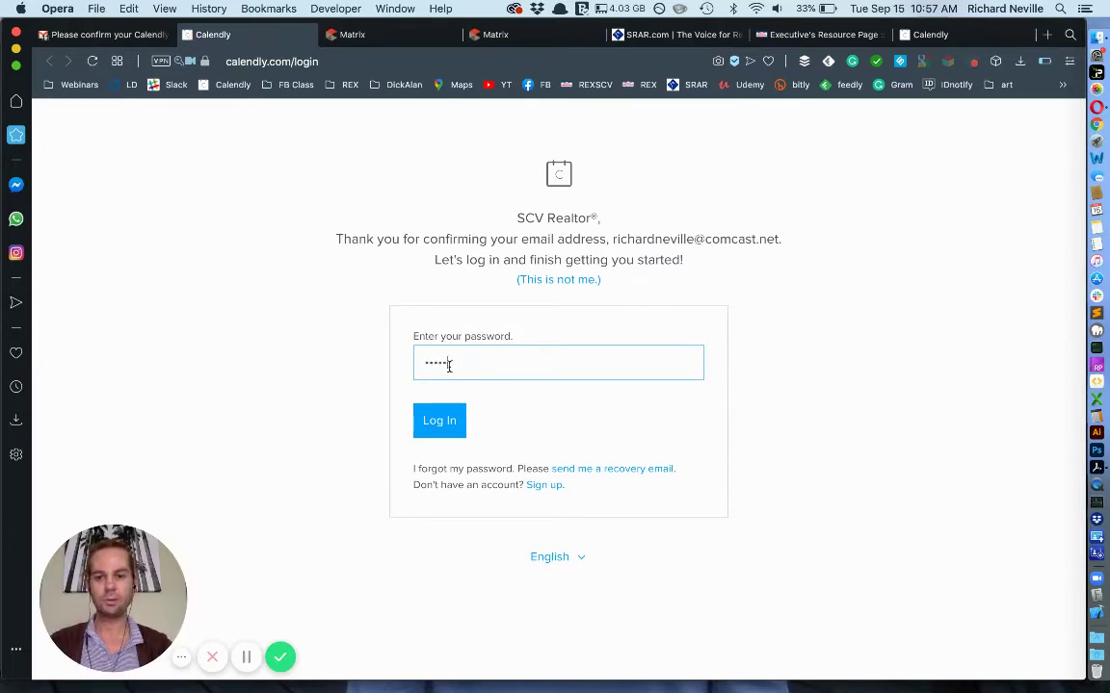
type("•••")
key("Return")
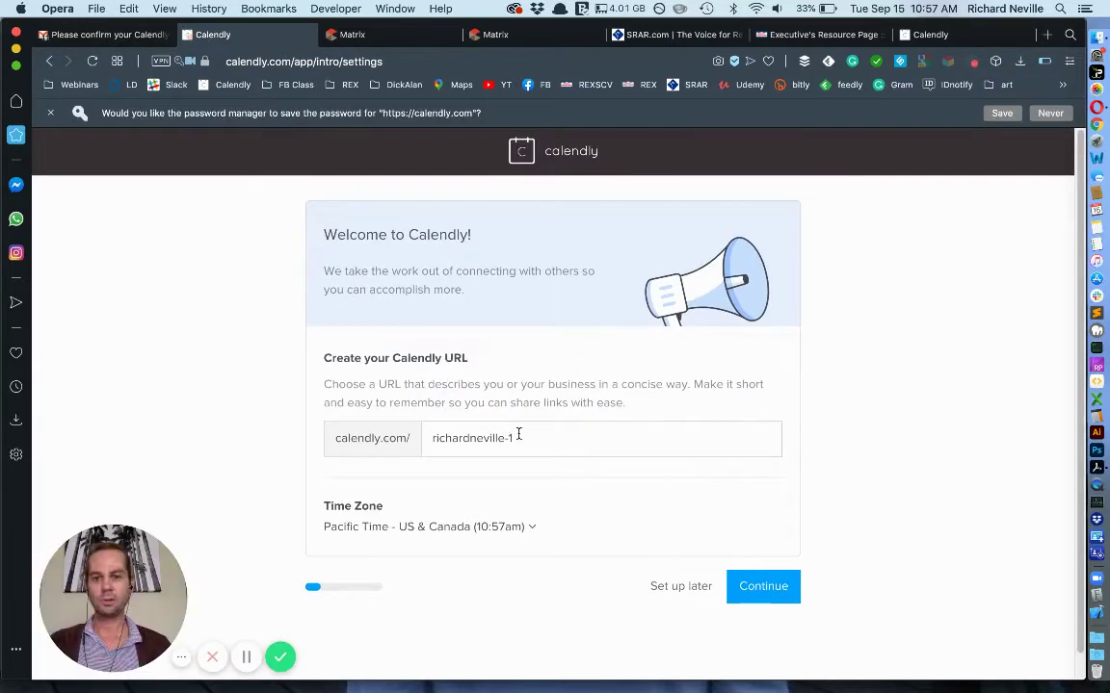
Set the Calendly URL to "scvrealtor" and continue the setup without connecting a calendar.
left_click_drag(534, 436, 403, 435)
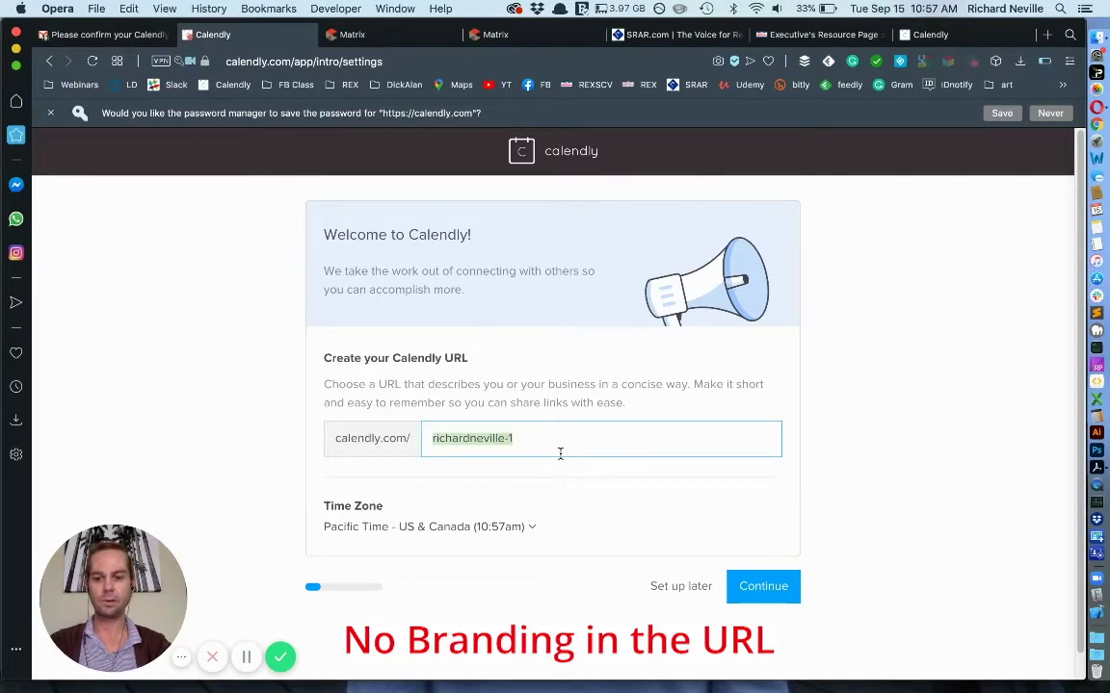
type("scr")
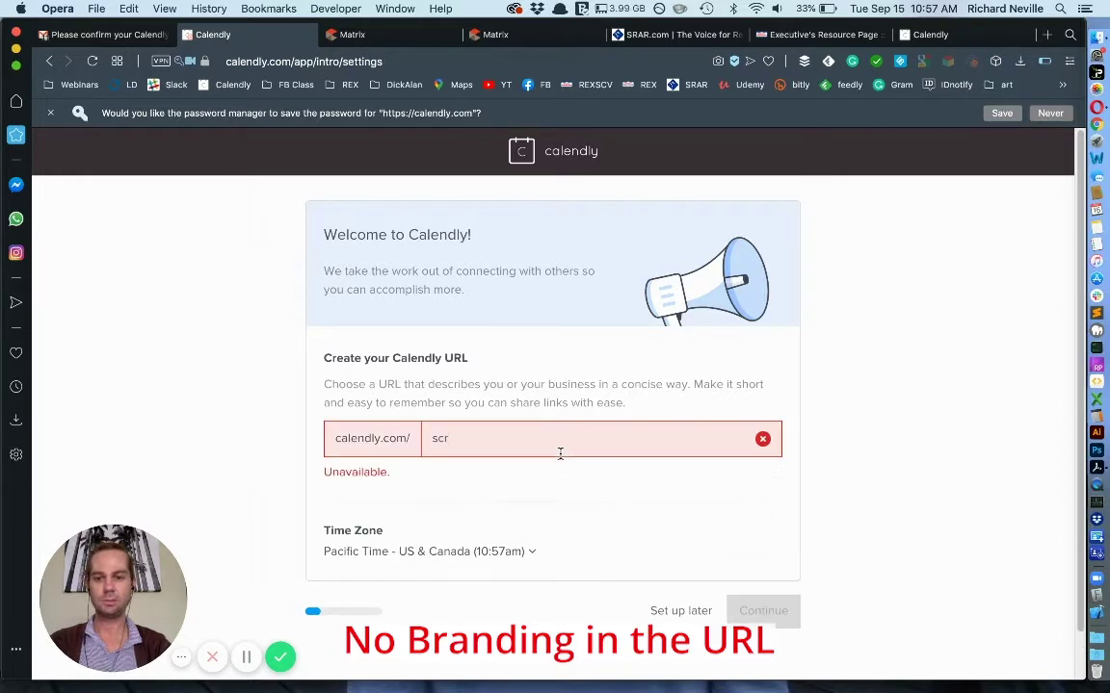
key("BackSpace")
type("vreal")
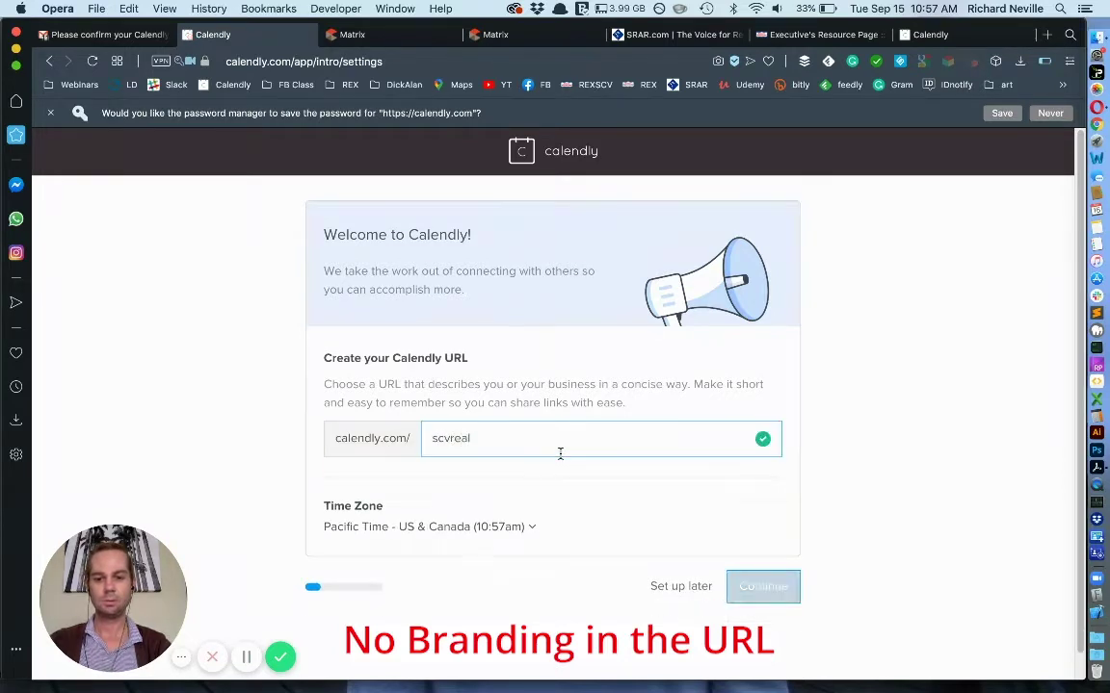
type("tor")
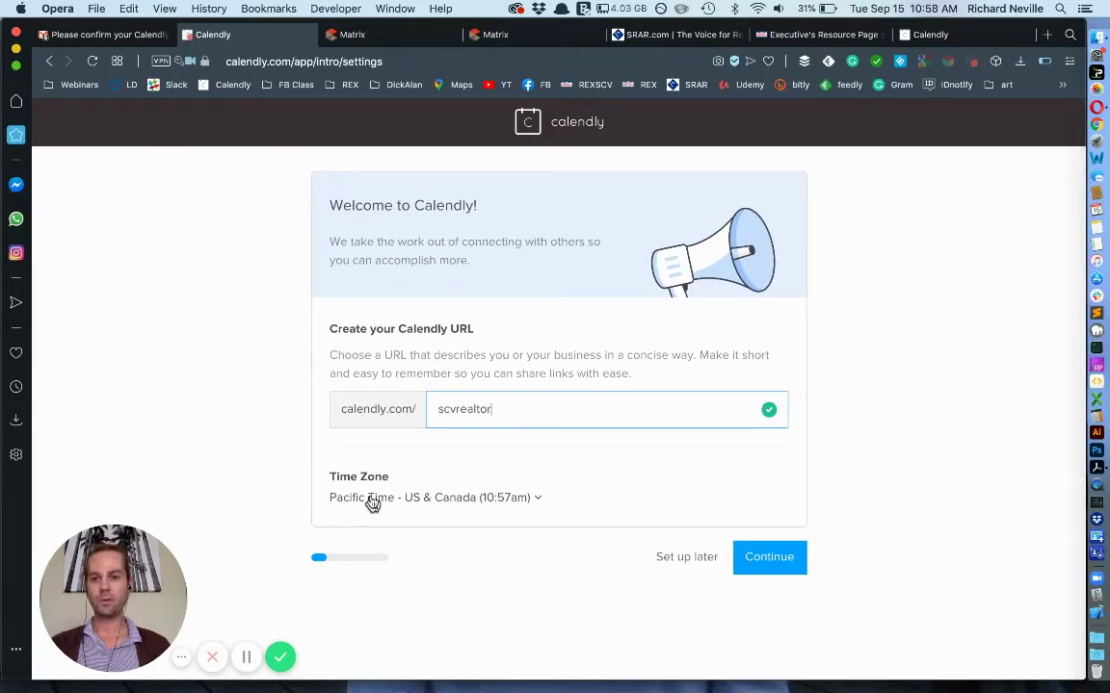
left_click(786, 563)
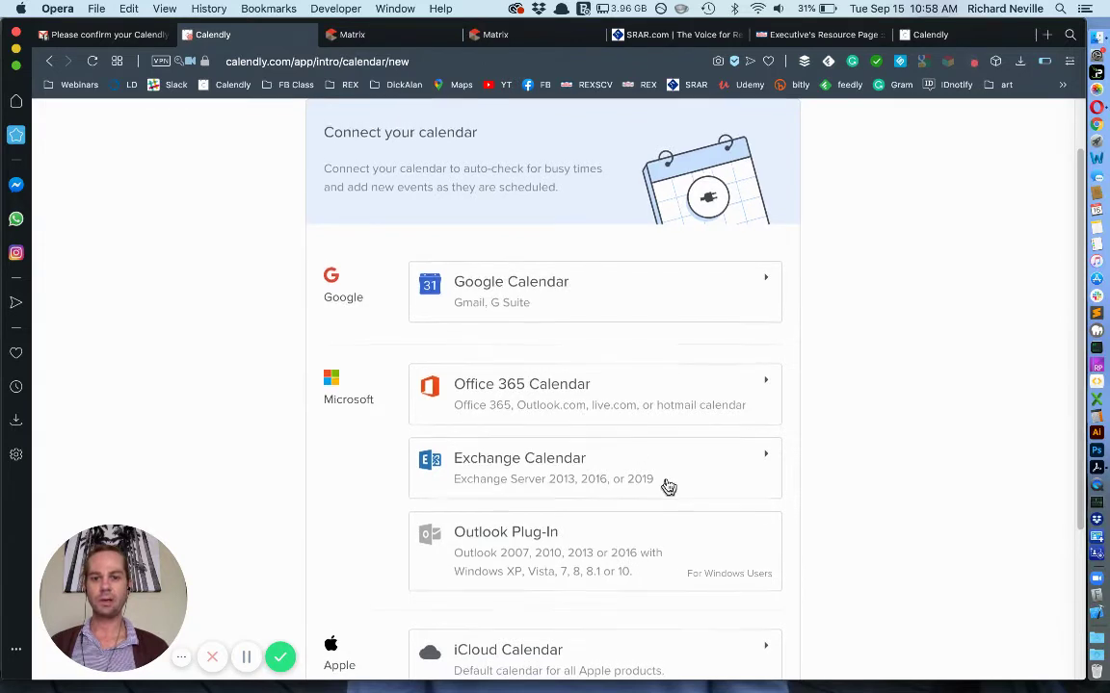
scroll(669, 487, "down", 2)
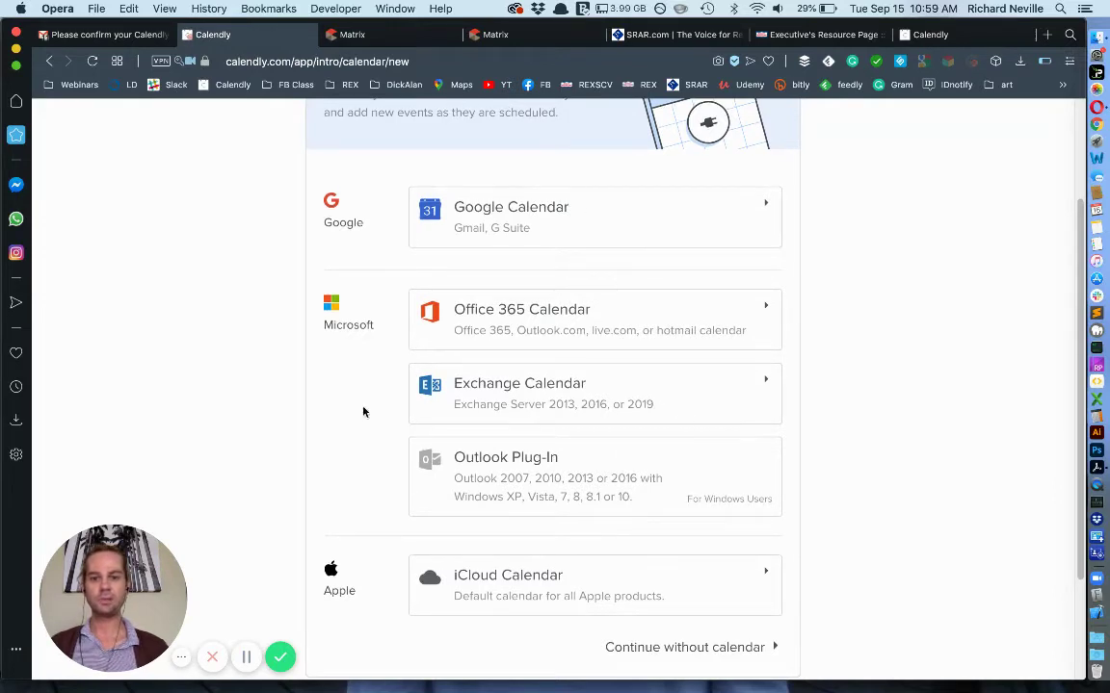
left_click(679, 655)
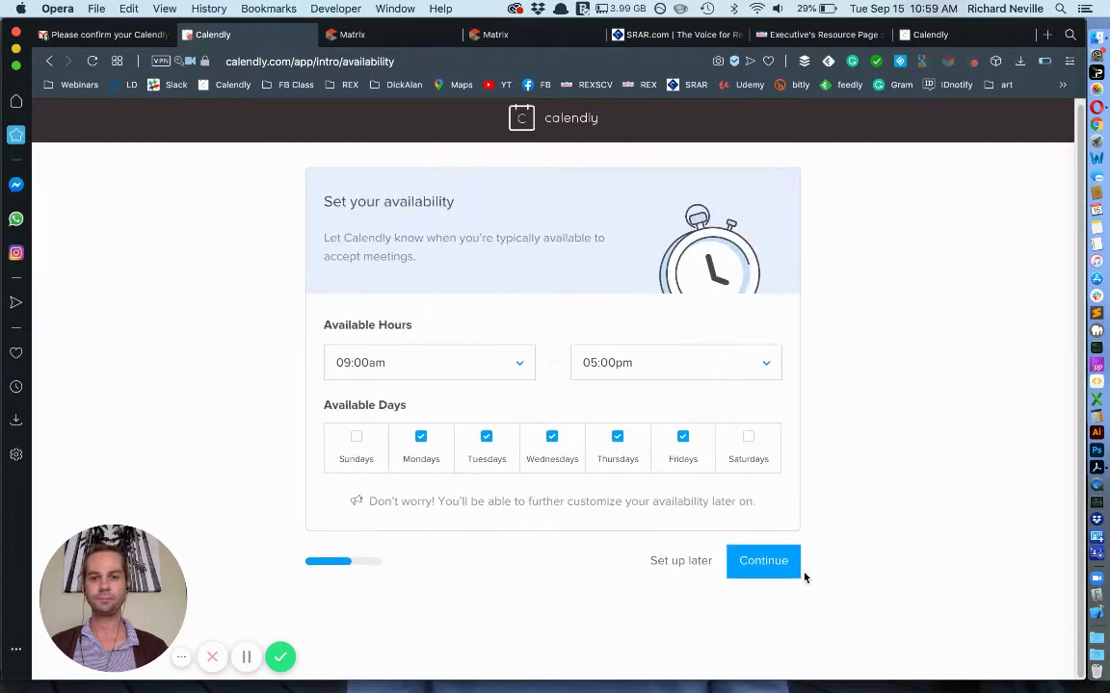
Set the available days to Saturdays and Sundays only, excluding Monday through Friday.
left_click(749, 439)
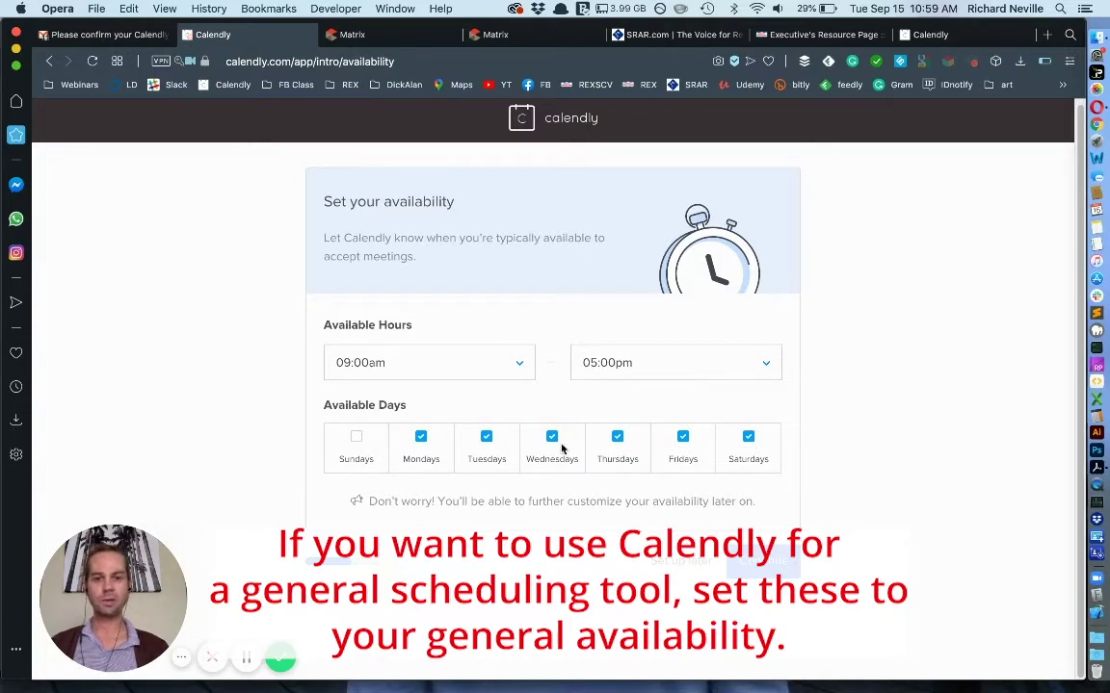
left_click(353, 439)
left_click(681, 438)
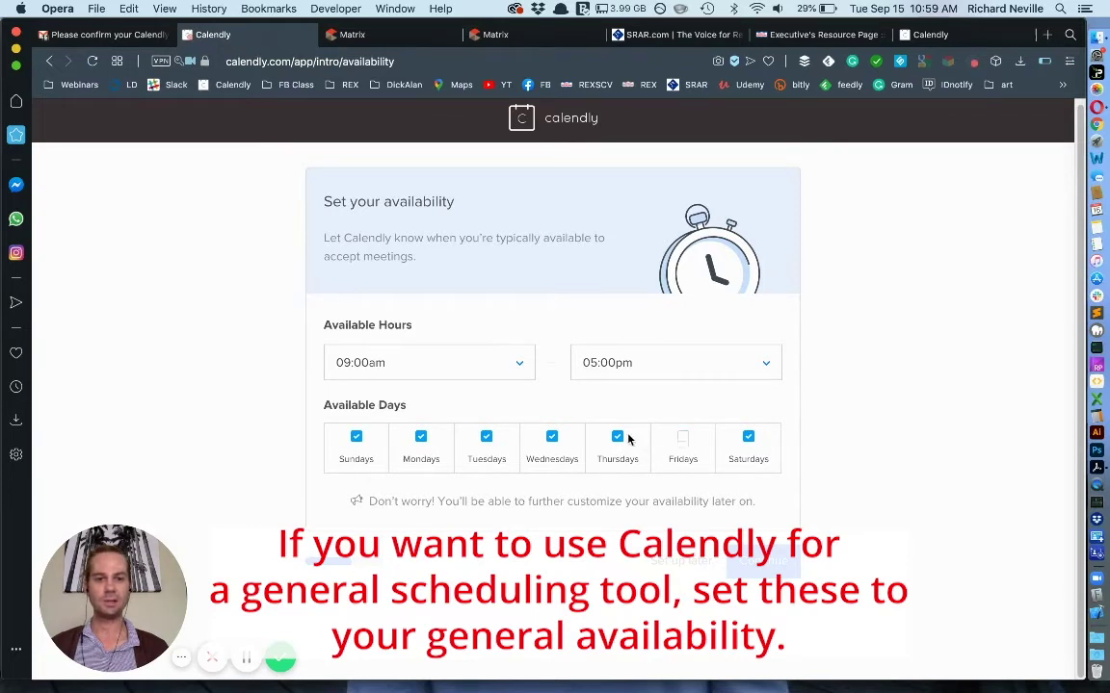
left_click(618, 438)
left_click(553, 439)
left_click(486, 438)
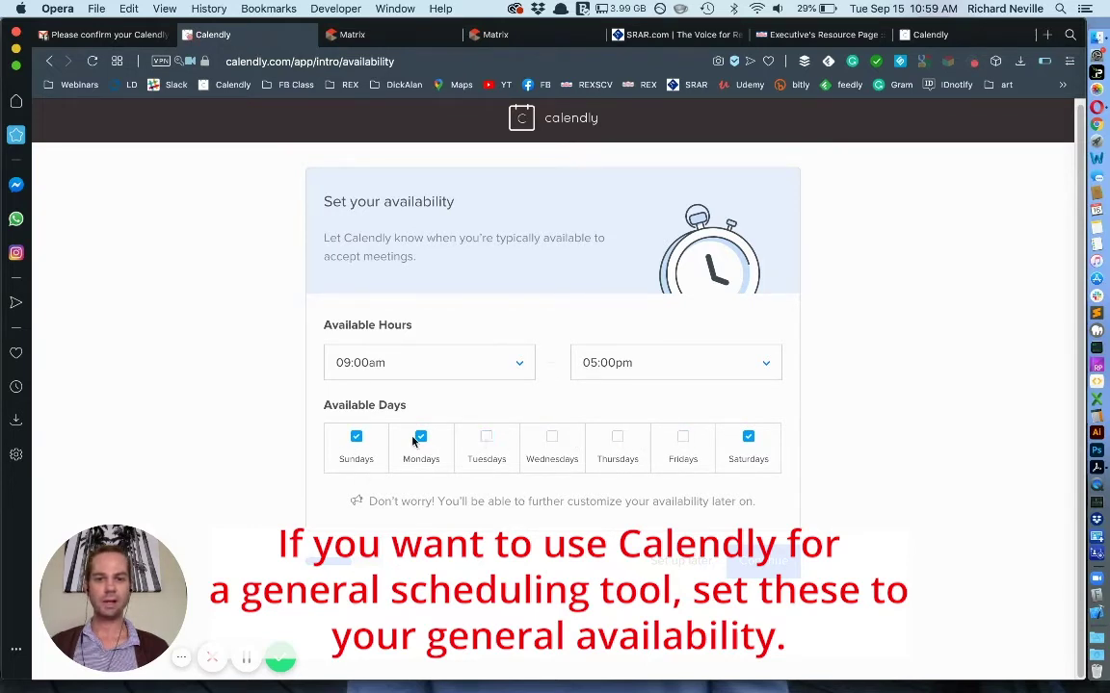
left_click(421, 438)
Set the available hours from 12:00pm to 03:00pm and continue the setup.
left_click(452, 369)
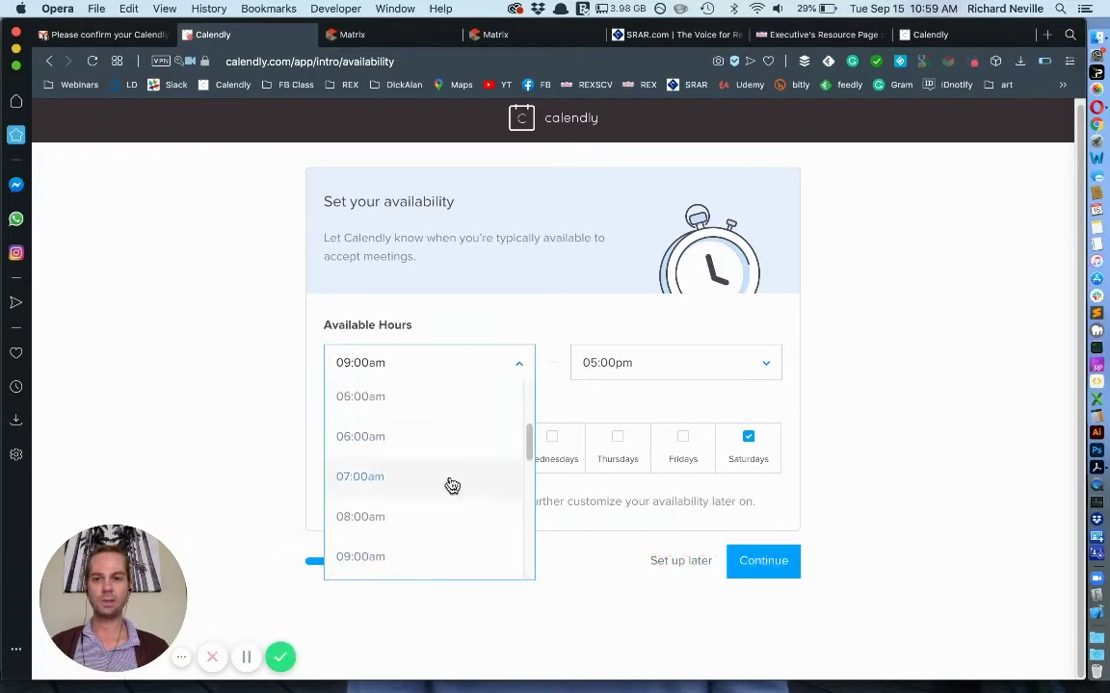
scroll(453, 485, "down", 4)
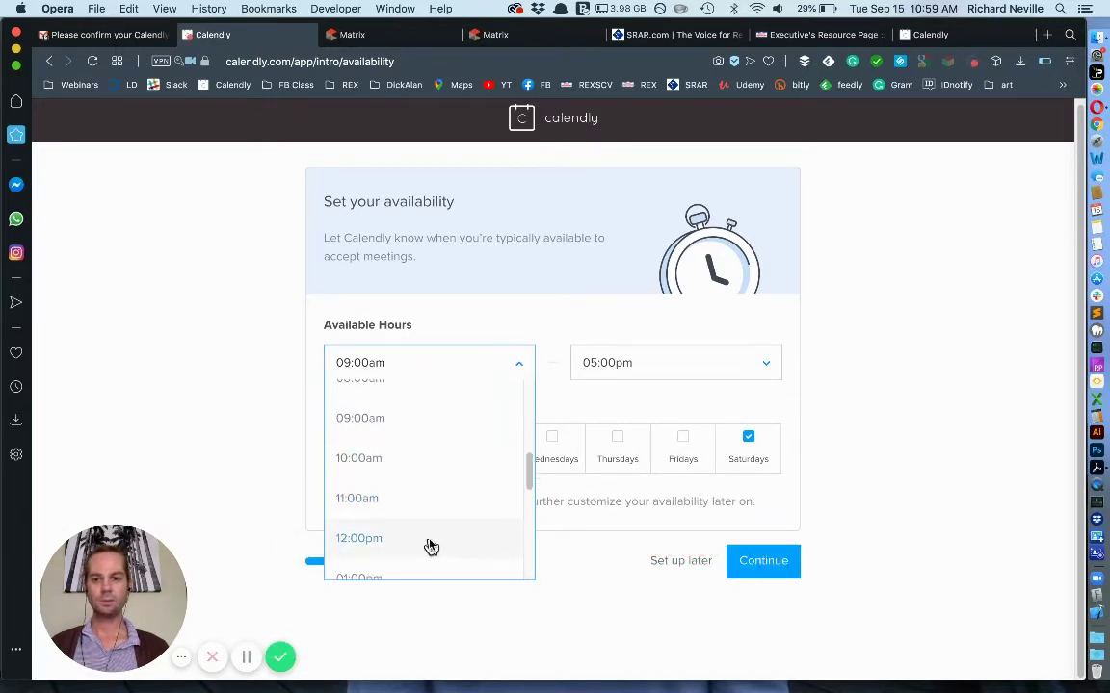
left_click(430, 546)
left_click(653, 368)
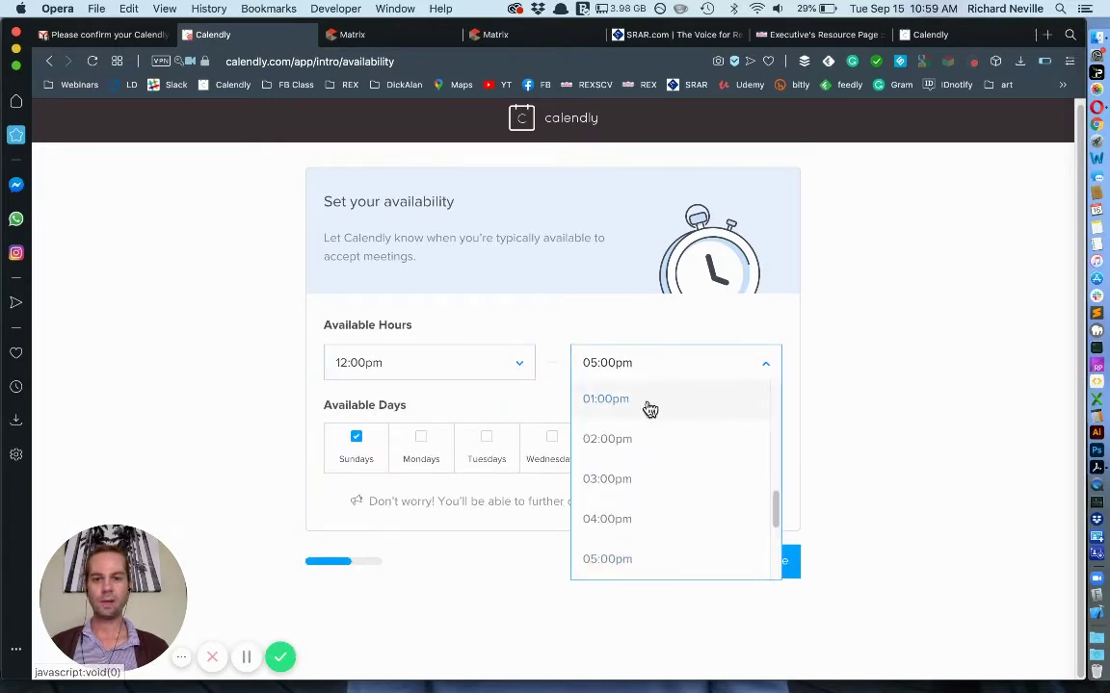
left_click(637, 482)
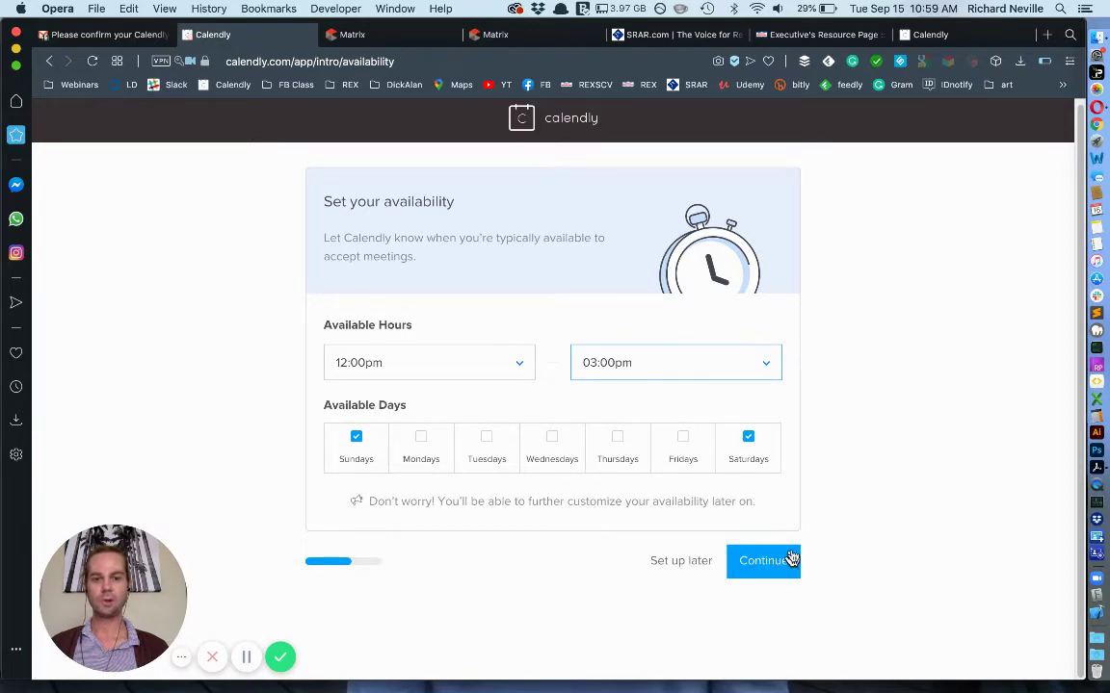
left_click(752, 564)
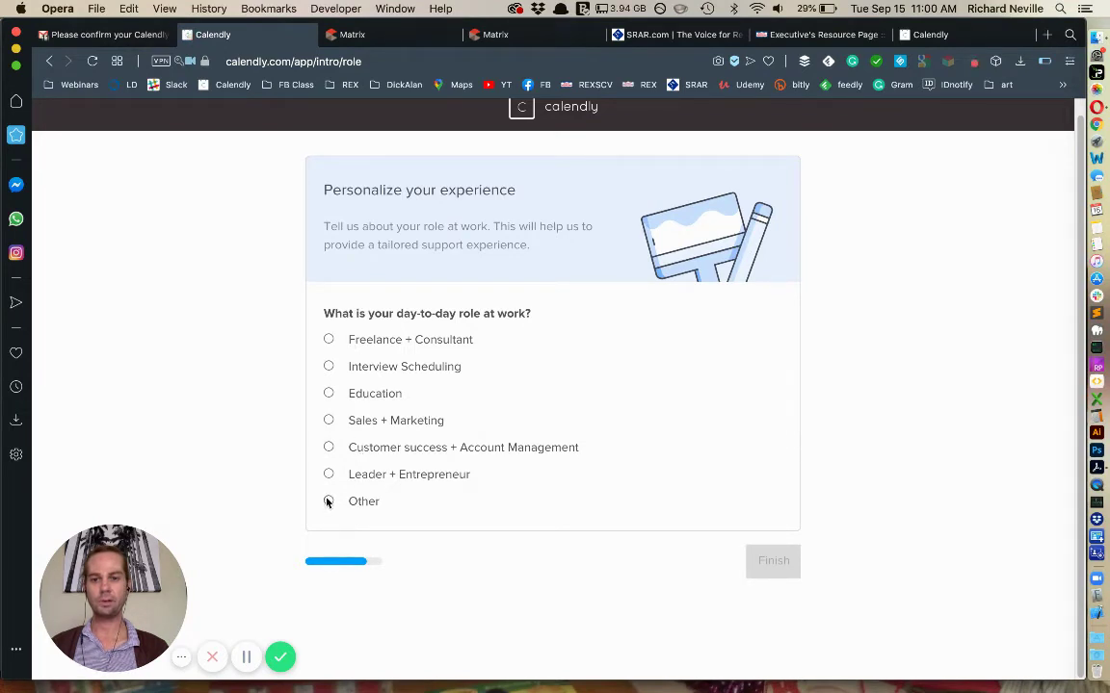
Choose Sales + Marketing as the day-to-day work role and finish the account setup.
left_click(327, 420)
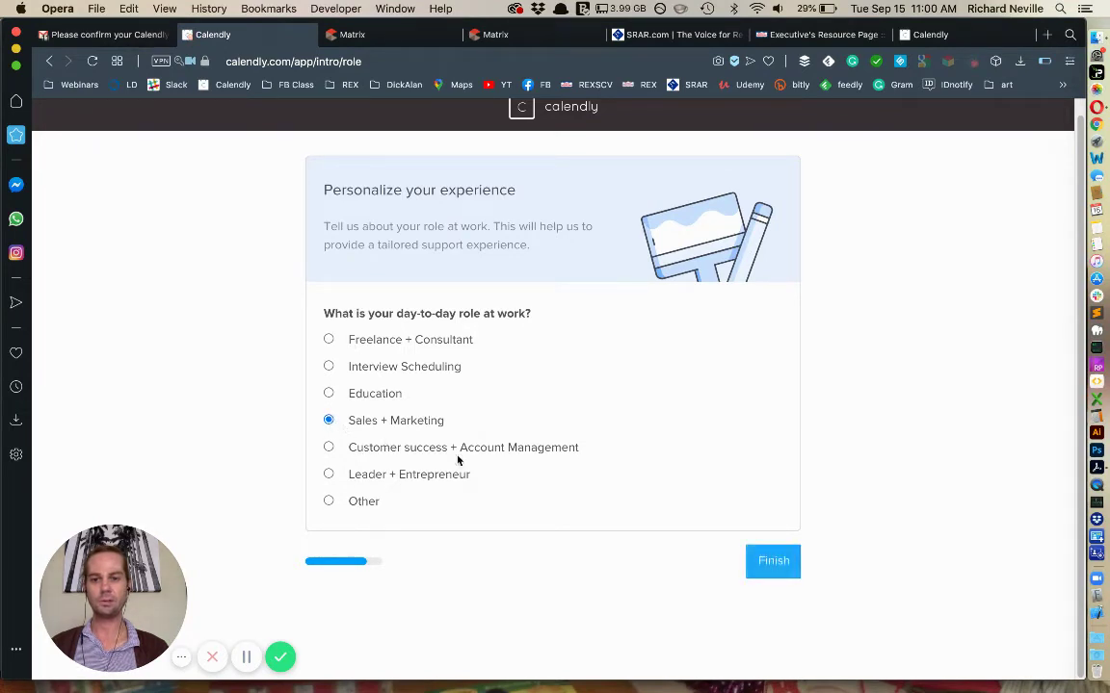
left_click(772, 563)
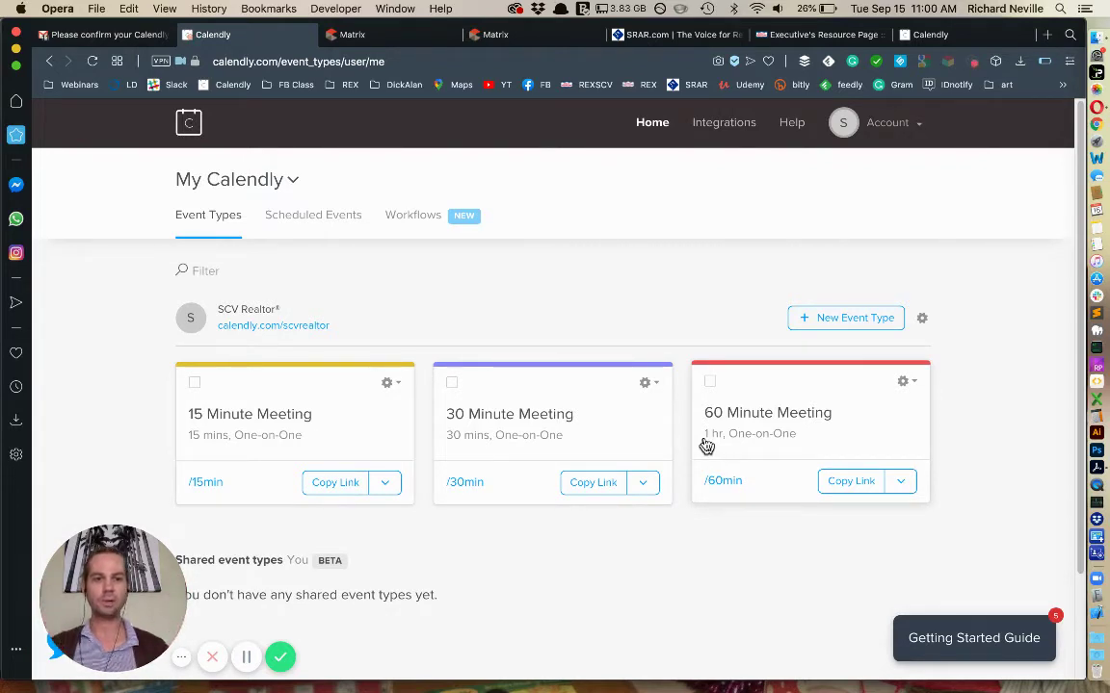
Create a new one-on-one event type and name it with the property's street address followed by "- Open House".
left_click(833, 330)
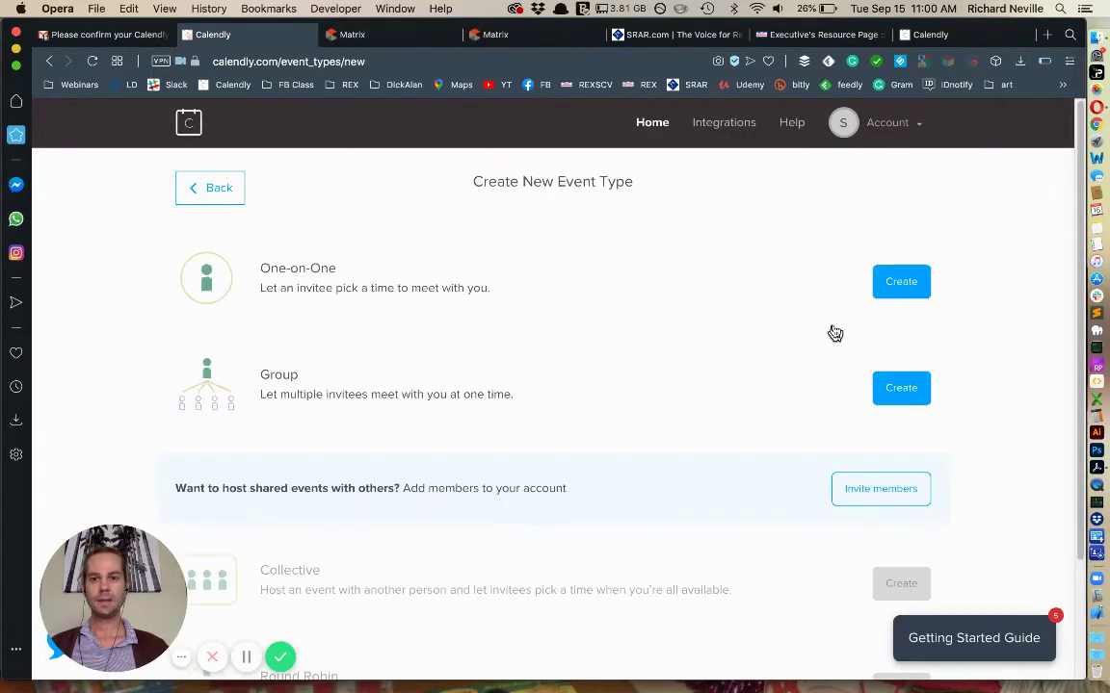
scroll(737, 331, "down", 1)
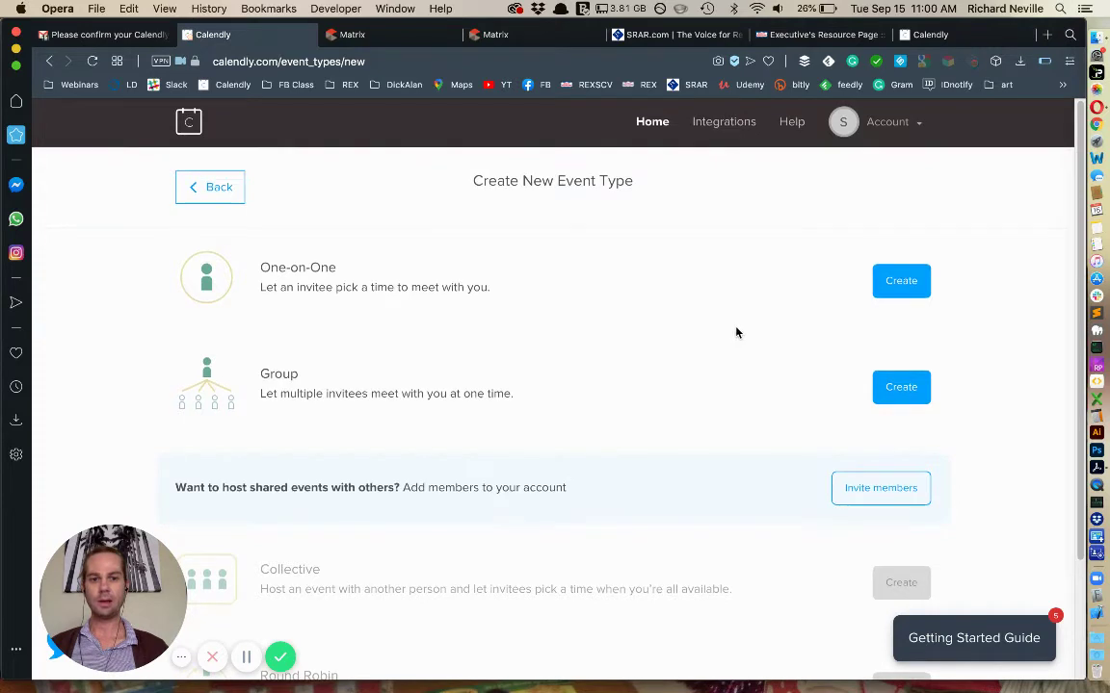
left_click(904, 278)
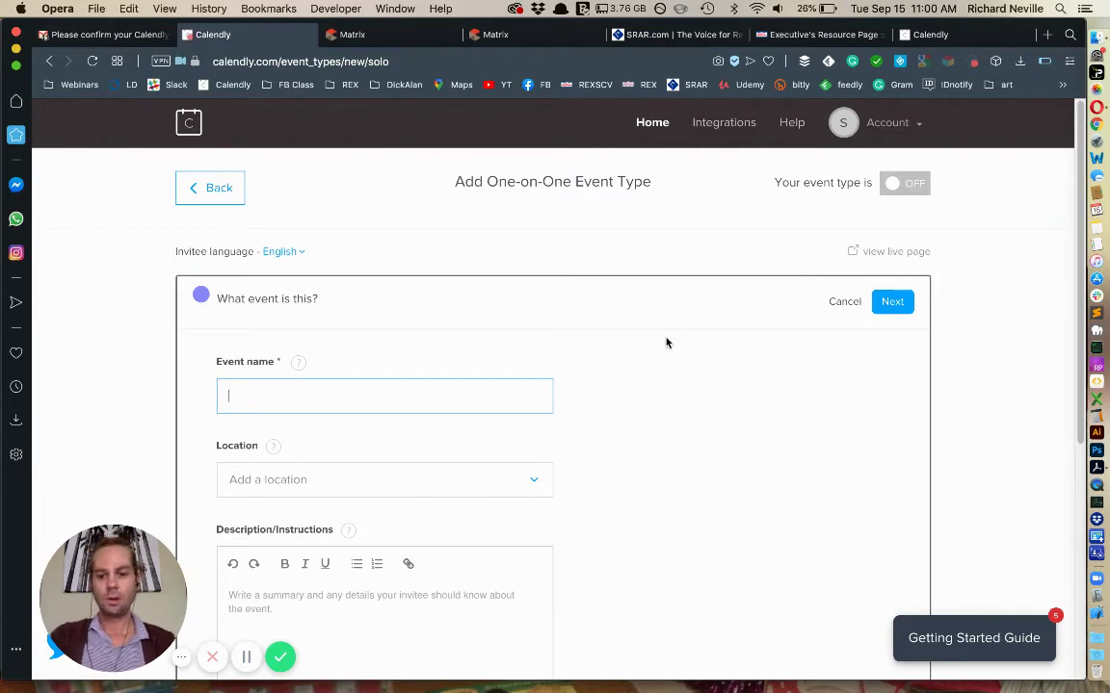
type("12345")
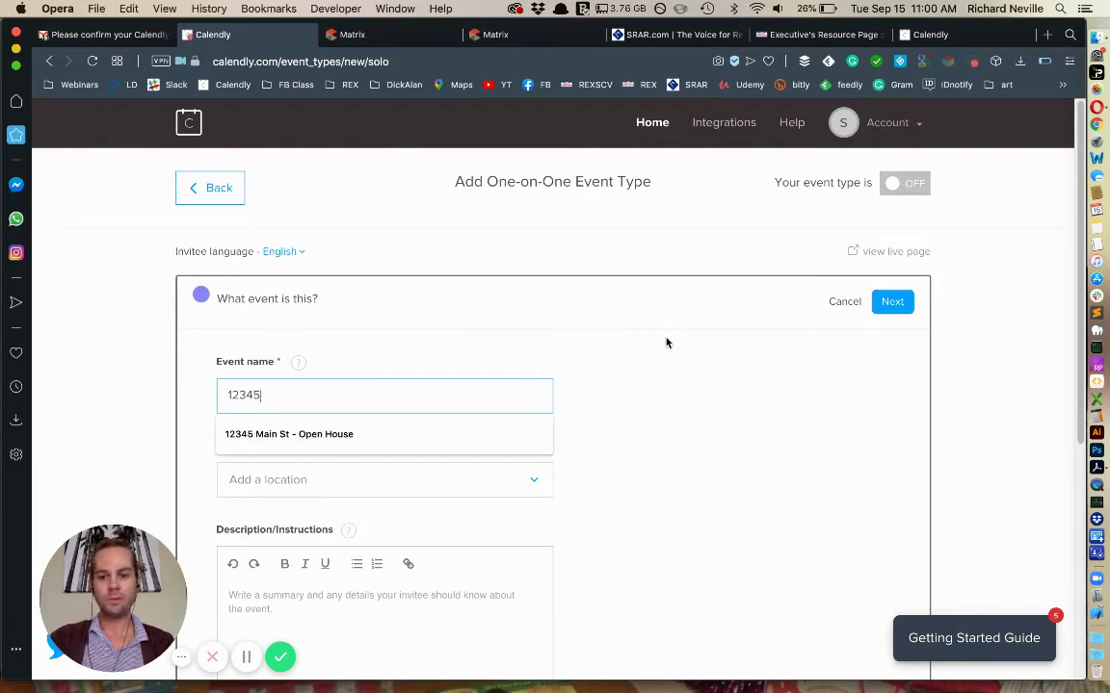
key("Down")
key("Return")
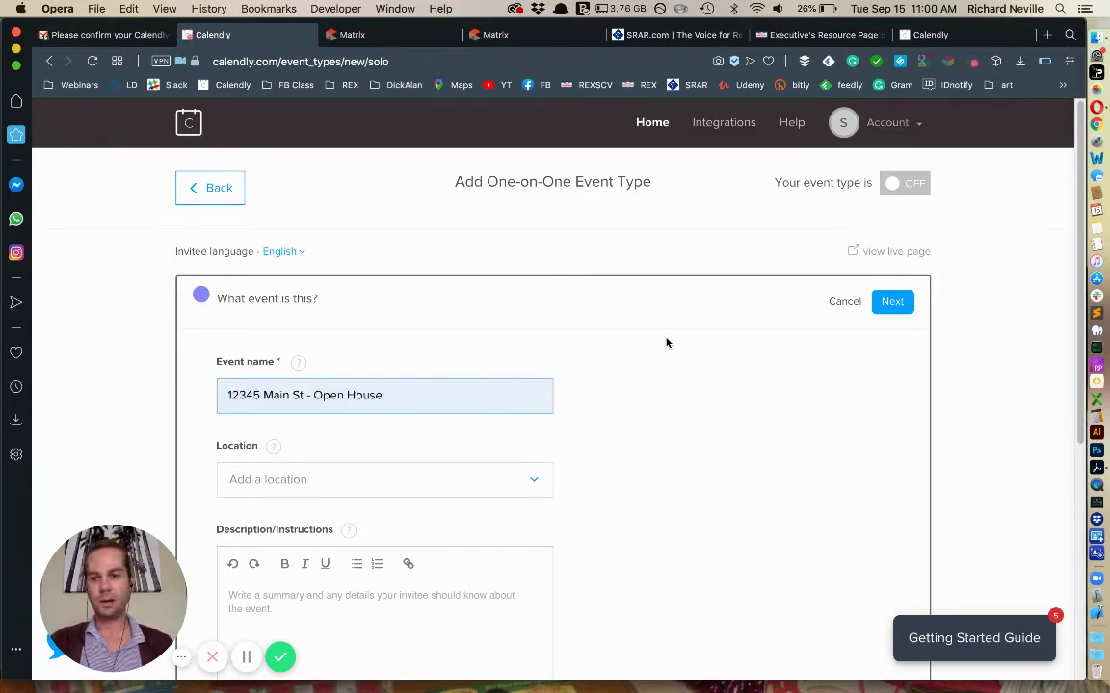
Choose an in-person meeting as the event location and include the additional information field.
left_click(369, 482)
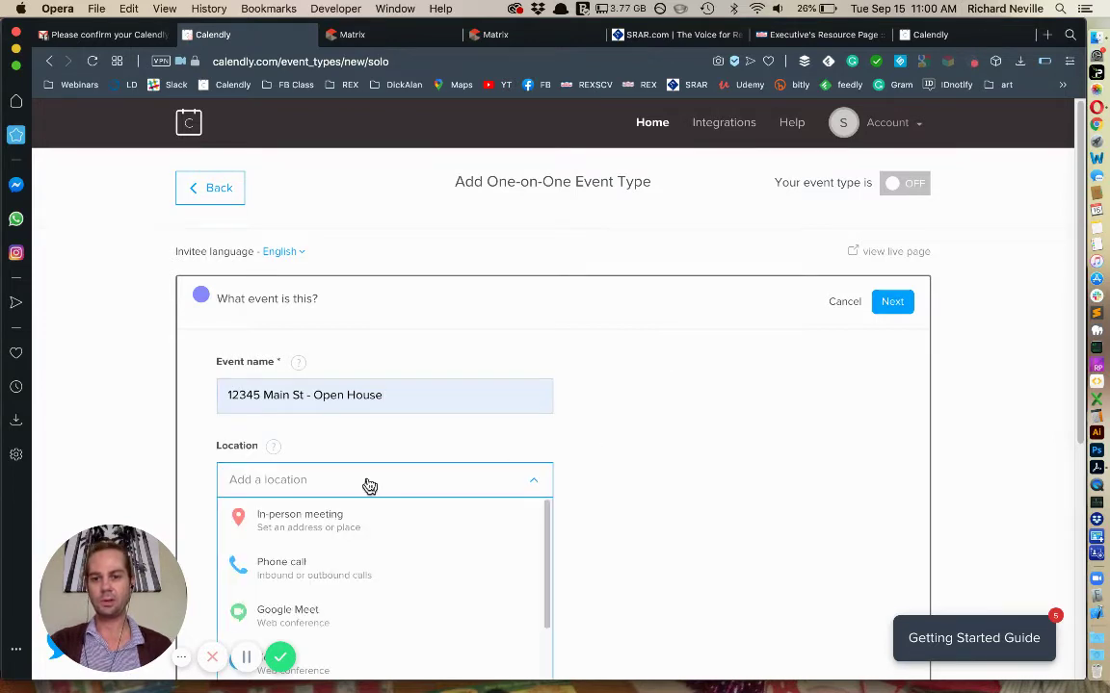
scroll(578, 452, "down", 1)
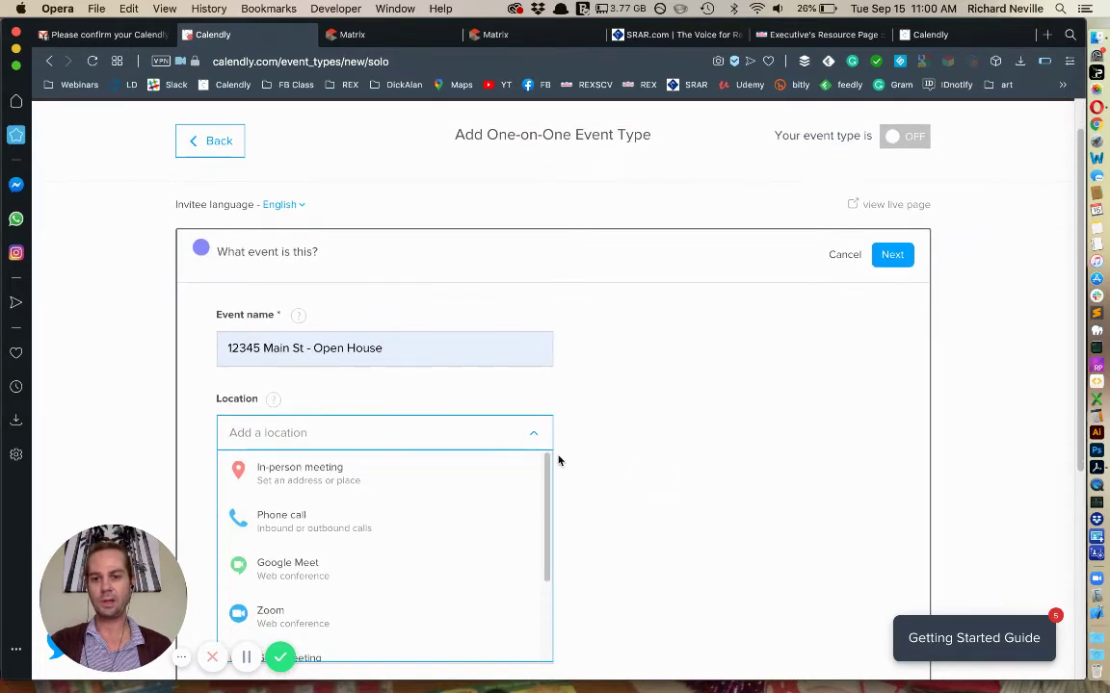
left_click(355, 479)
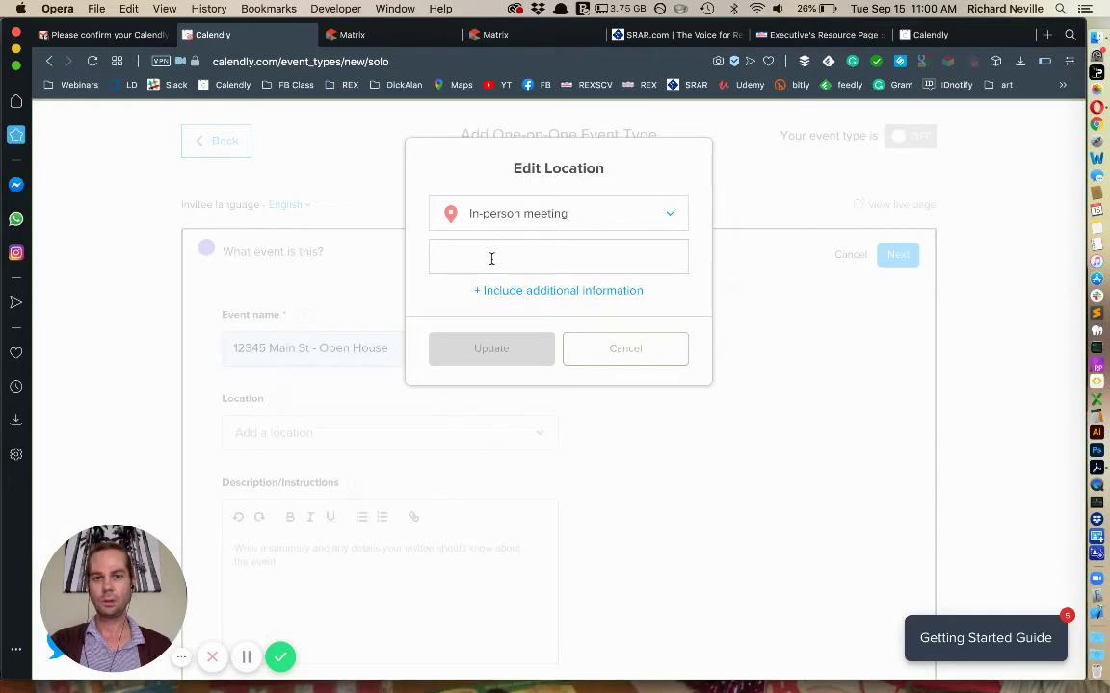
left_click(521, 295)
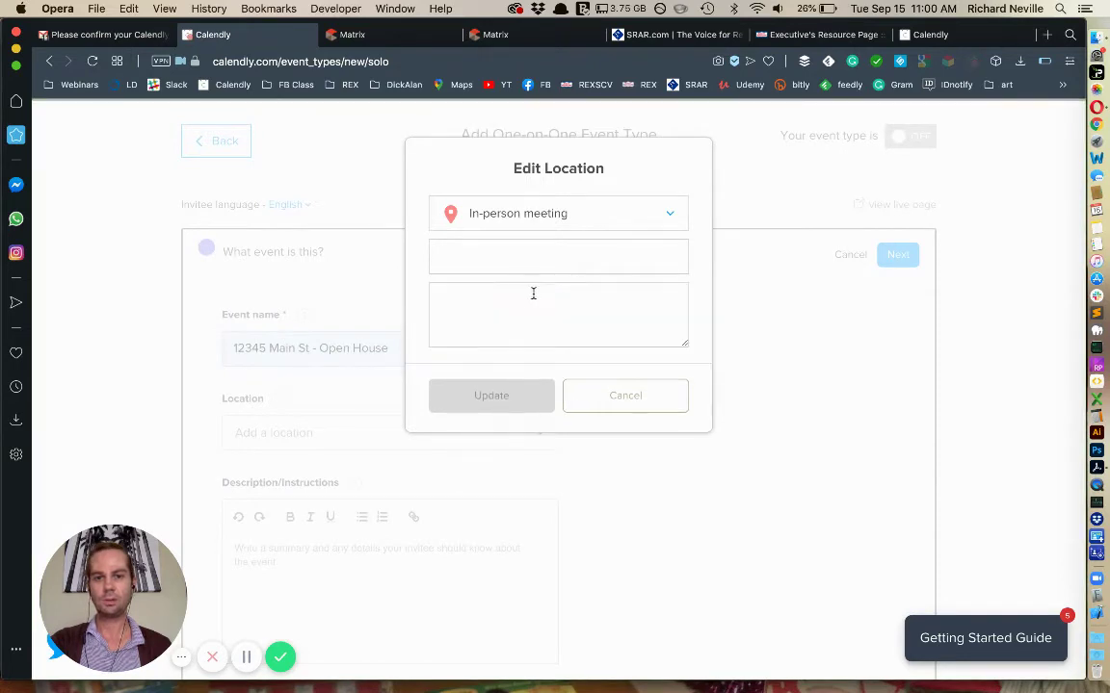
Enter the property's full address as the meeting location, leave the additional information blank, and update the location.
left_click(509, 259)
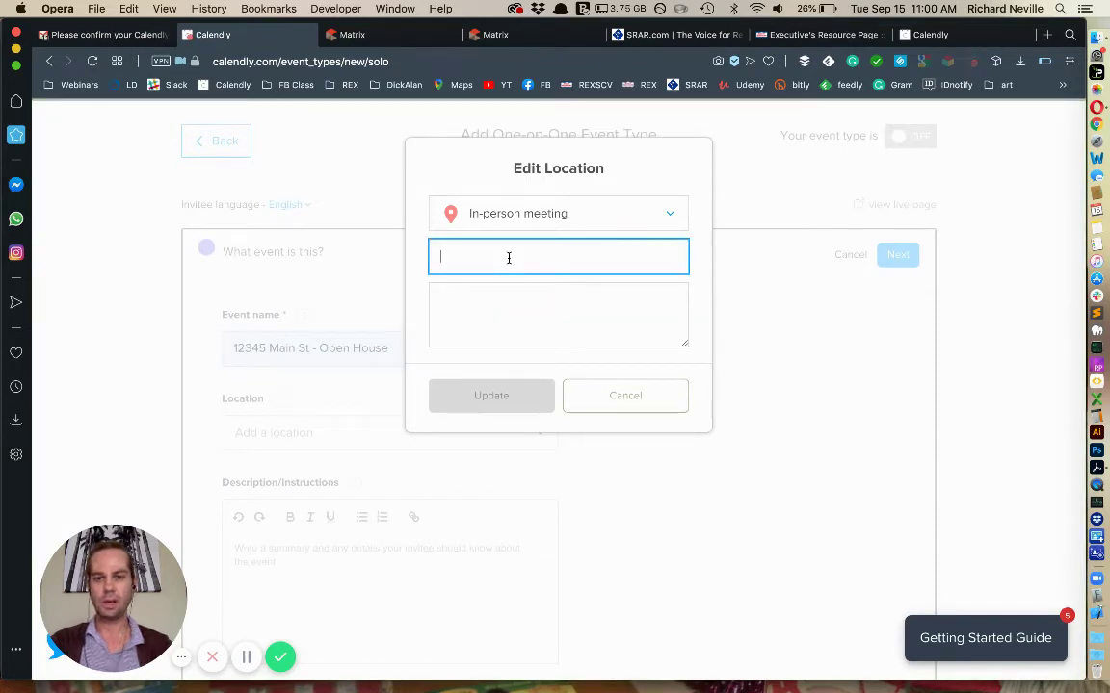
type("123")
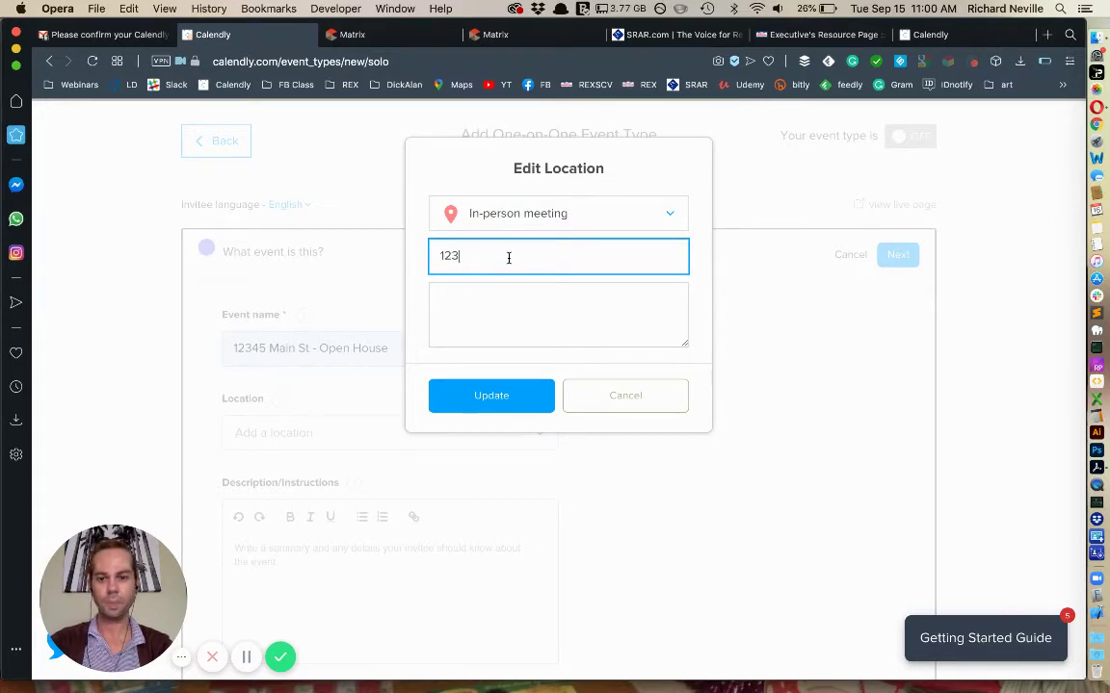
type("45 Mai")
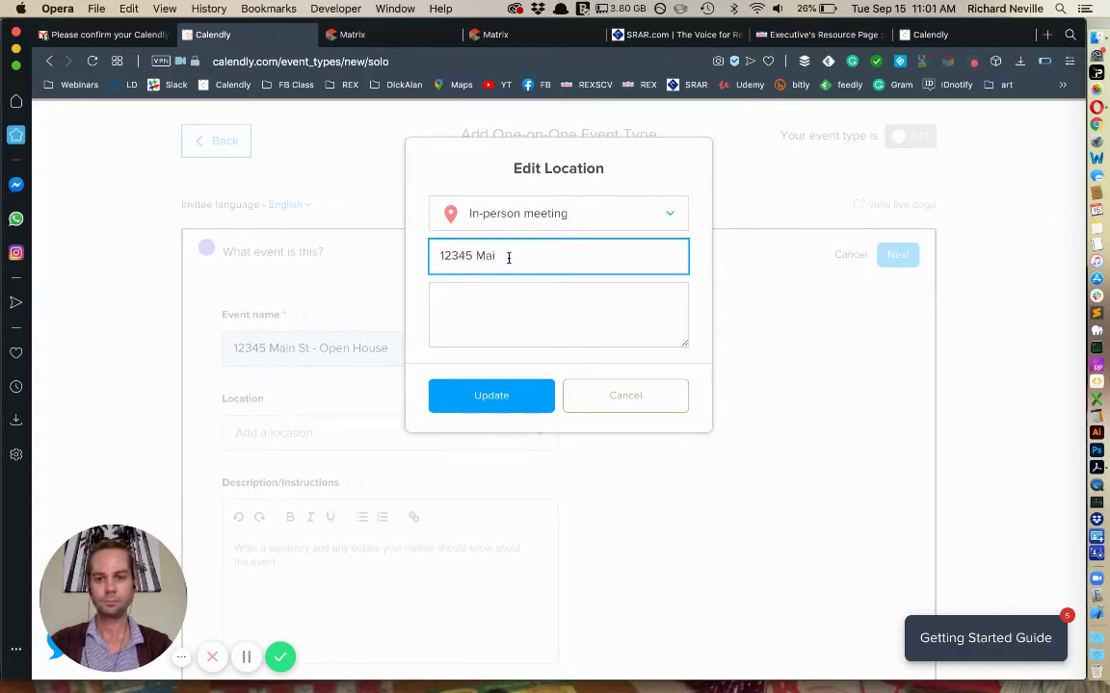
type("n St,")
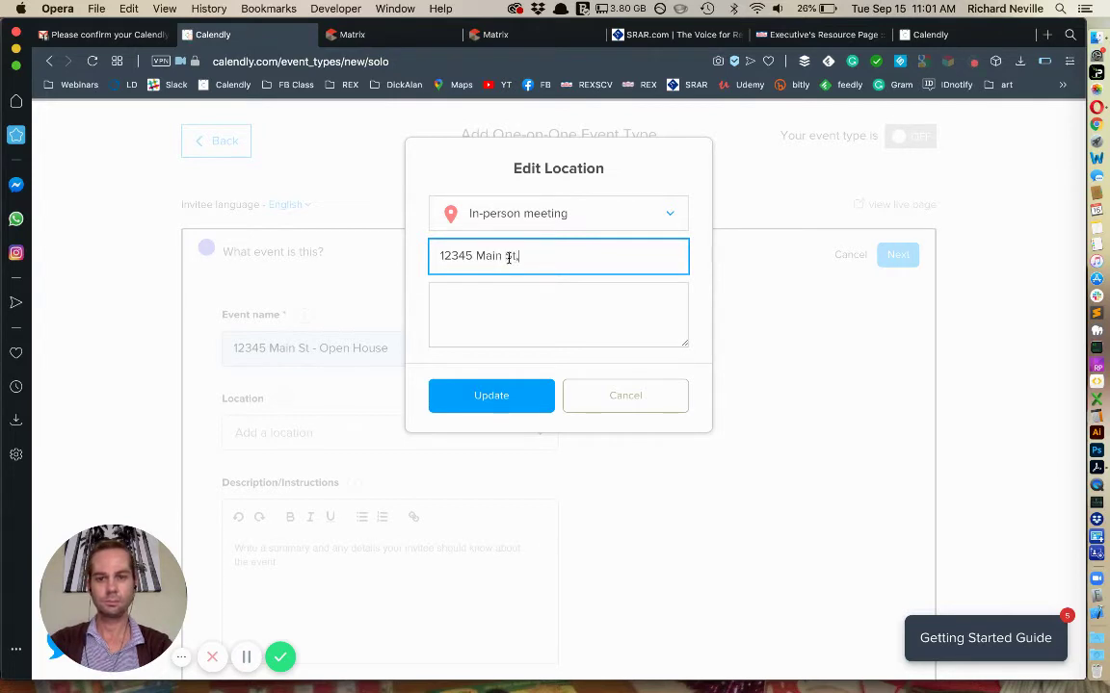
type(" Valencia")
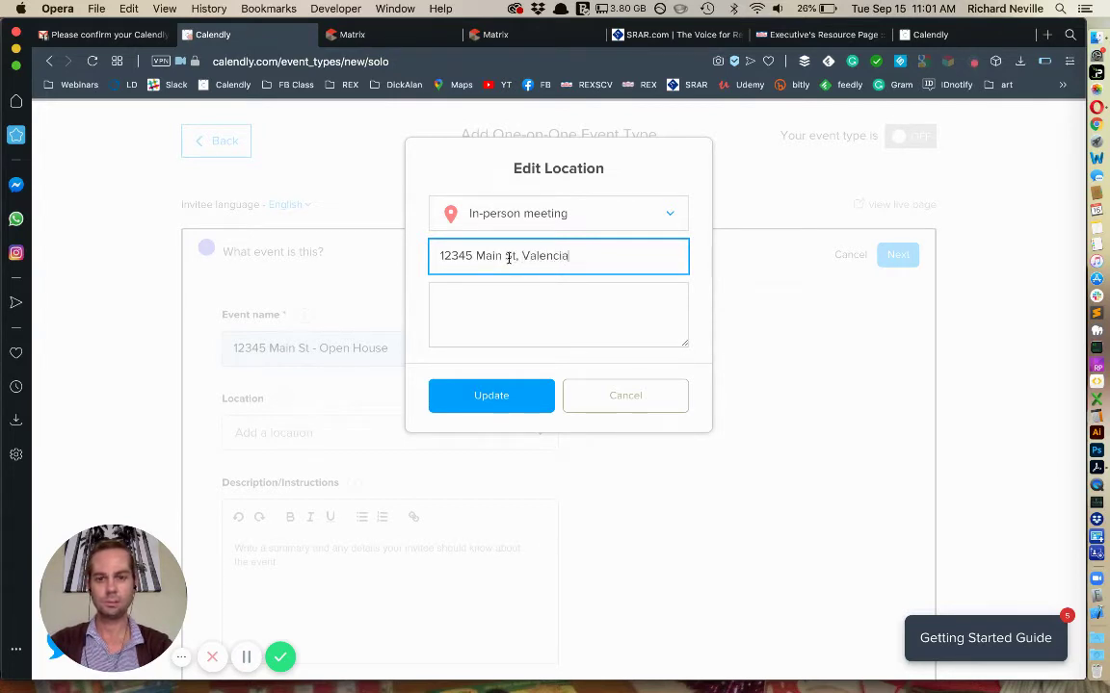
type(", CA")
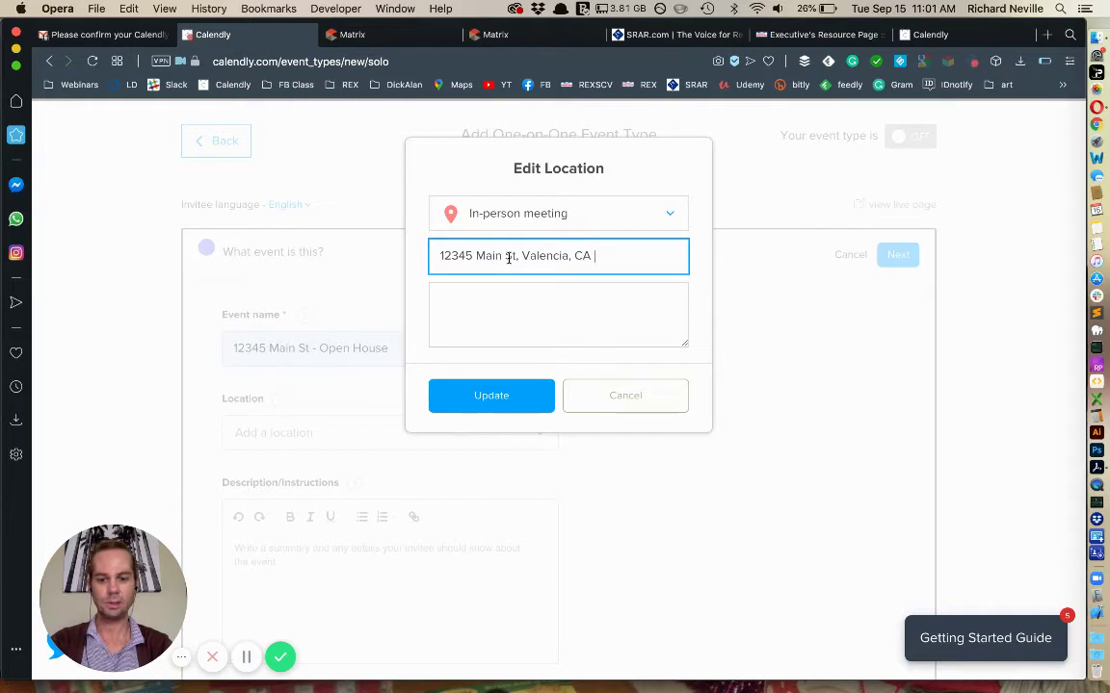
type(" 91")
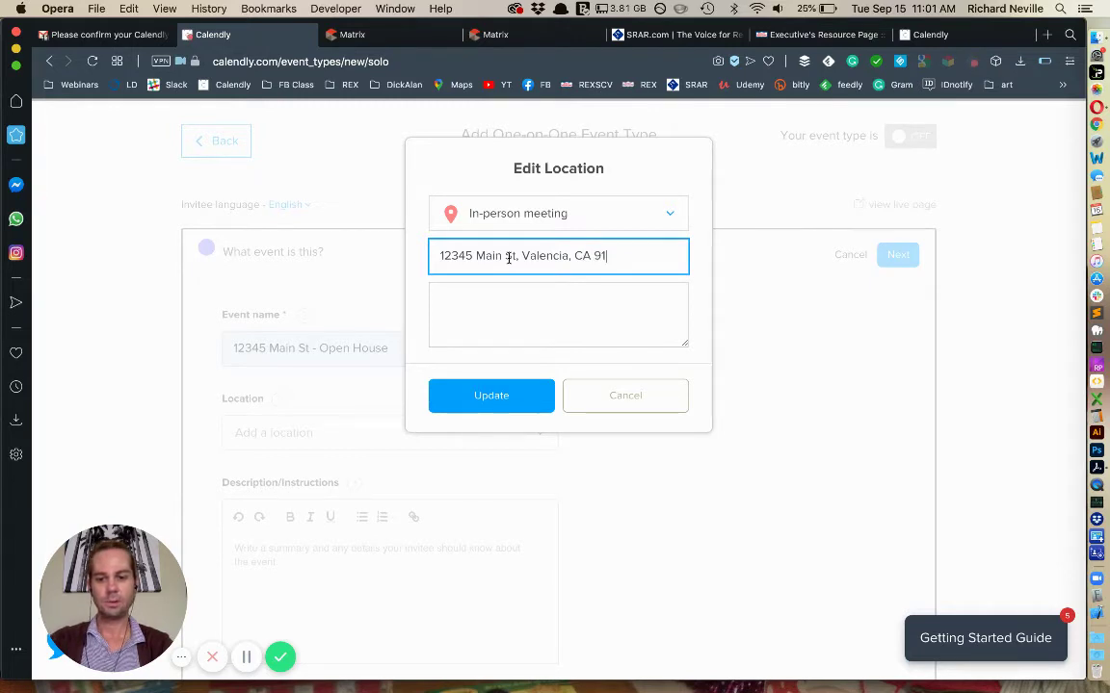
type("355")
left_click(513, 298)
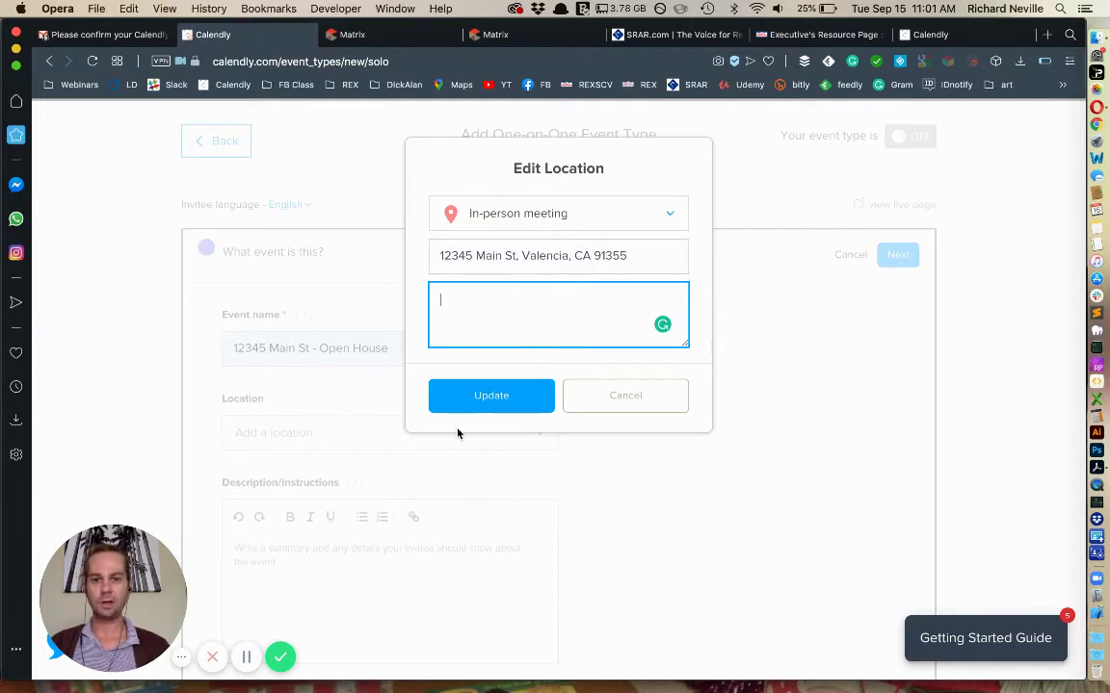
left_click(478, 402)
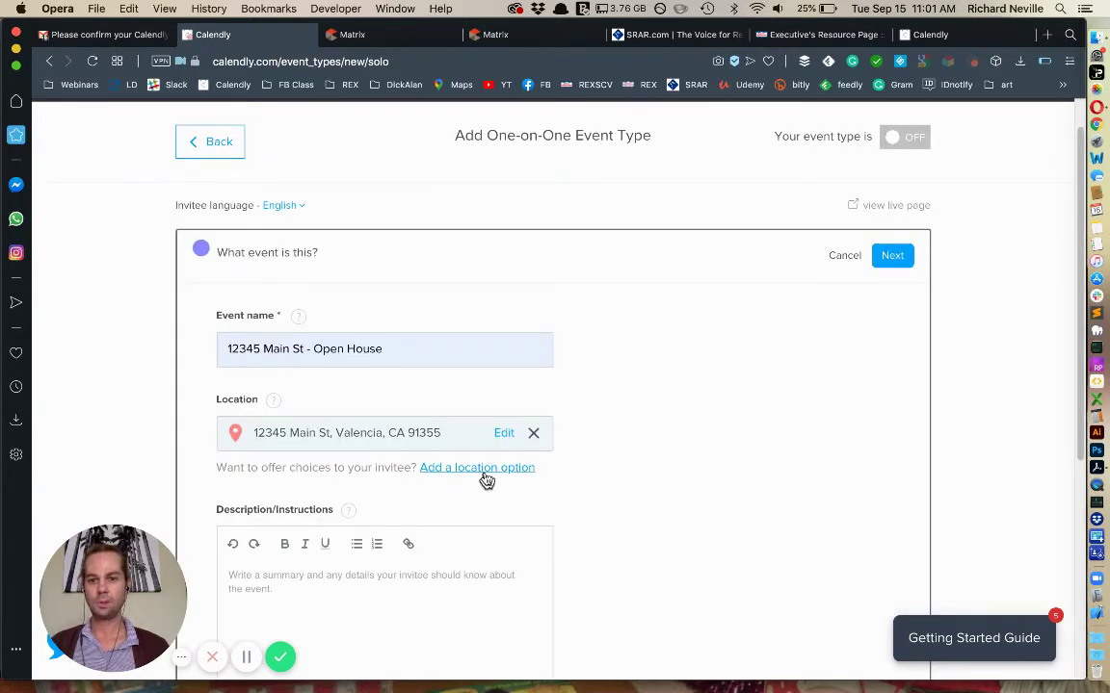
Review the event link, leave the description blank, keep the preselected event color, and continue to the booking settings.
scroll(594, 480, "down", 4)
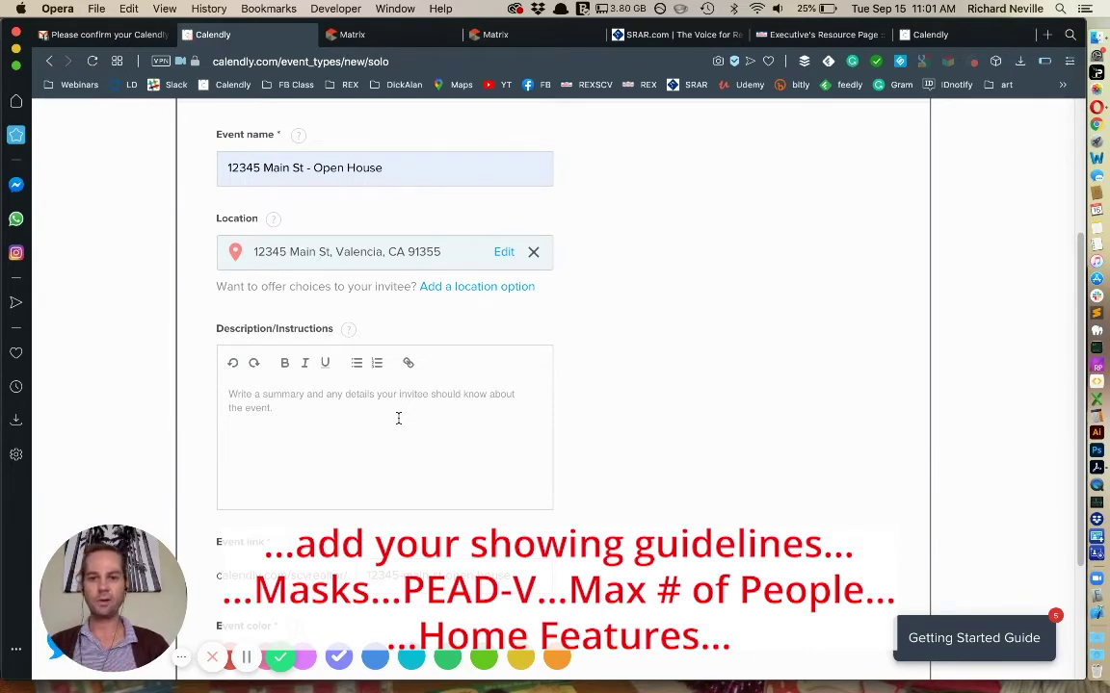
scroll(396, 416, "down", 3)
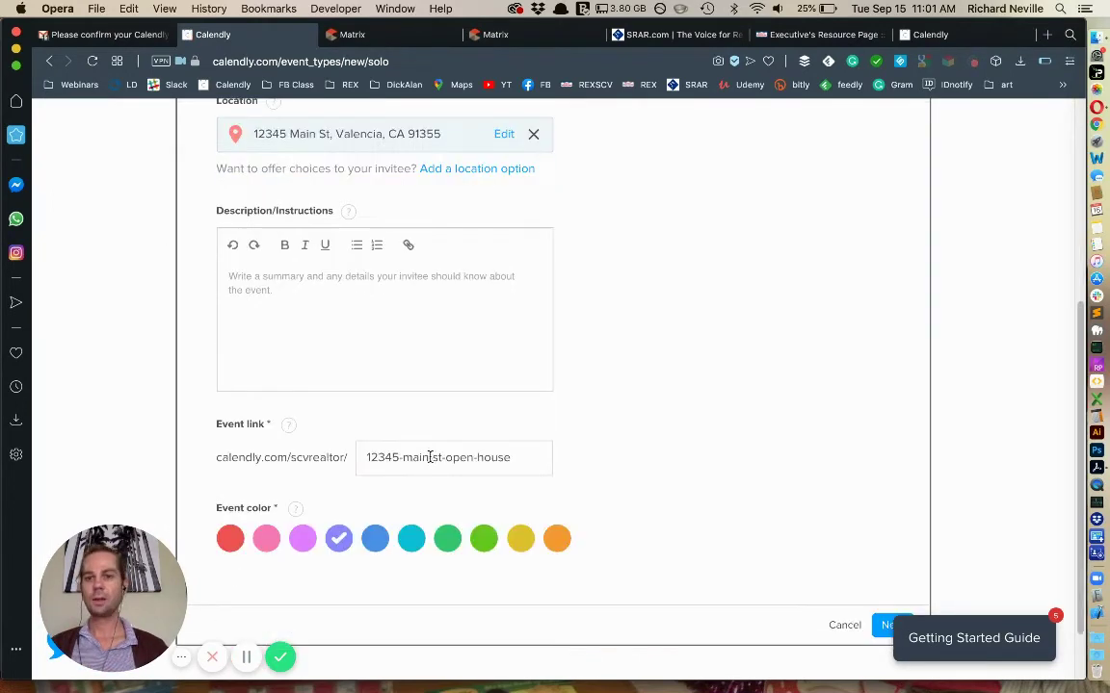
scroll(348, 371, "up", 2)
scroll(378, 413, "down", 1)
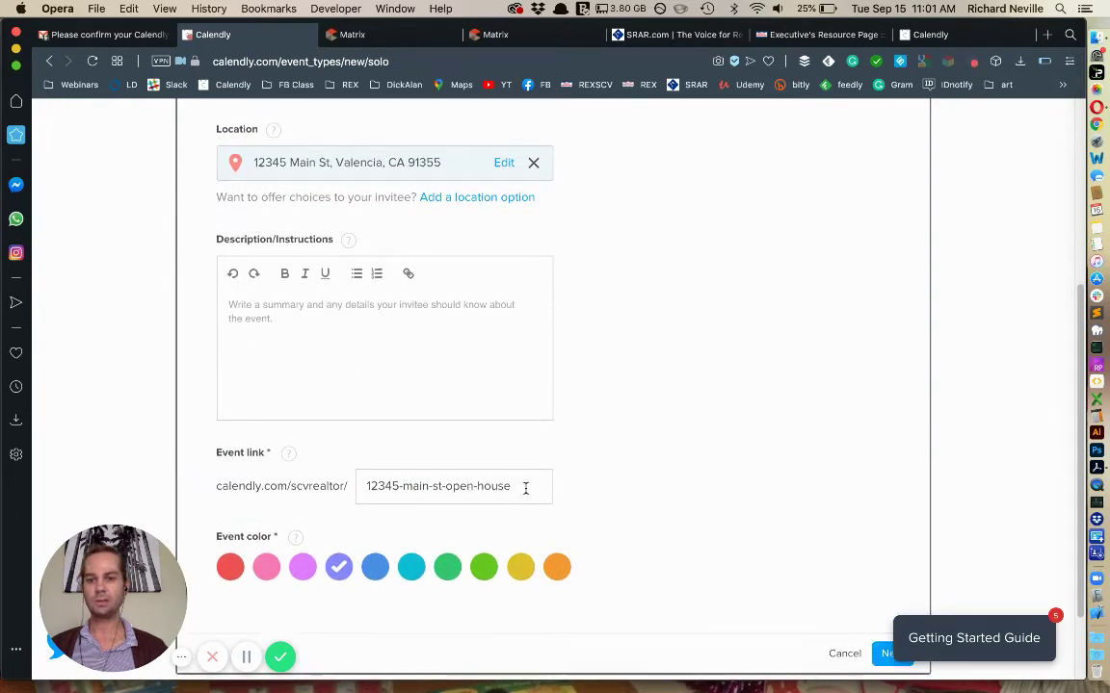
left_click_drag(525, 487, 357, 485)
left_click(334, 513)
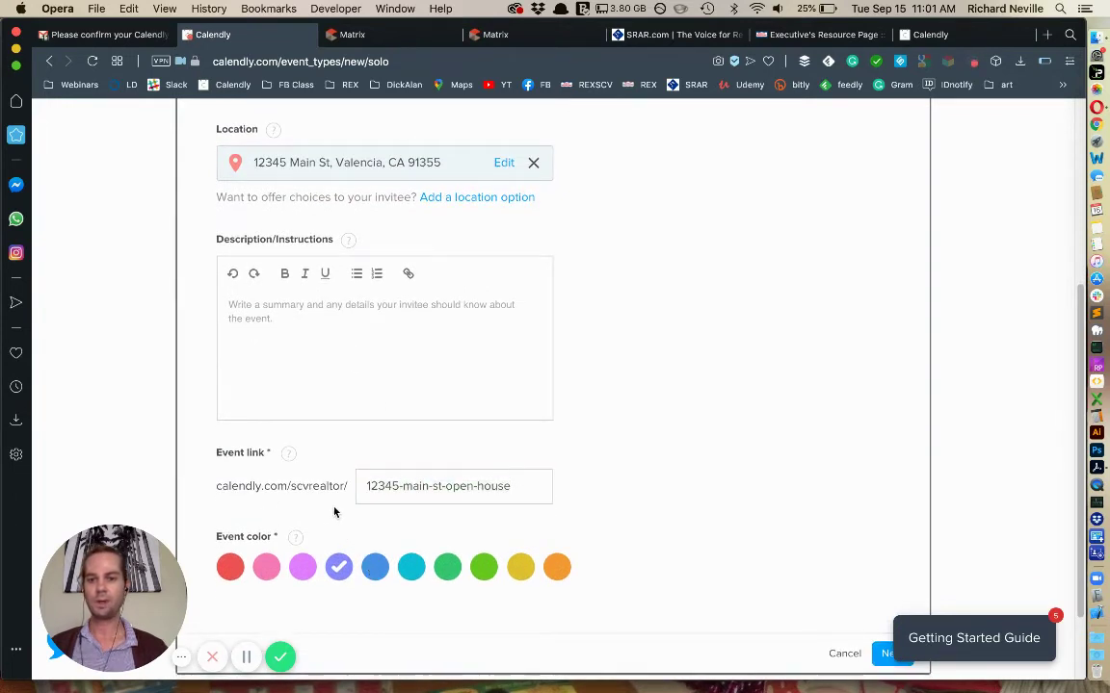
double_click(309, 487)
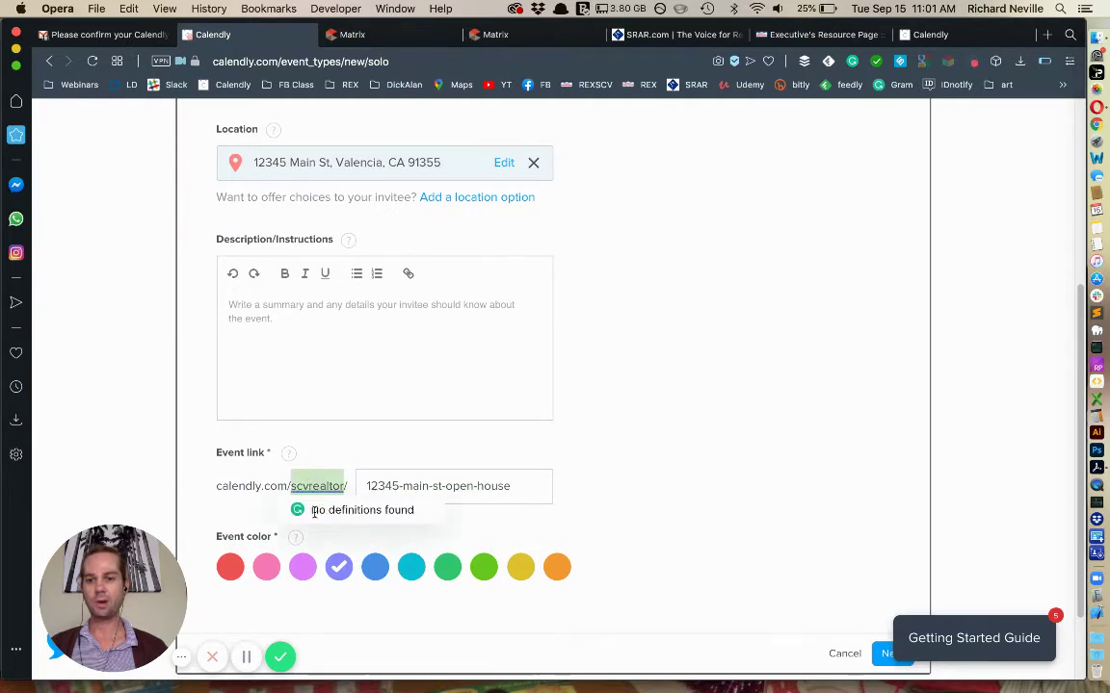
left_click(405, 443)
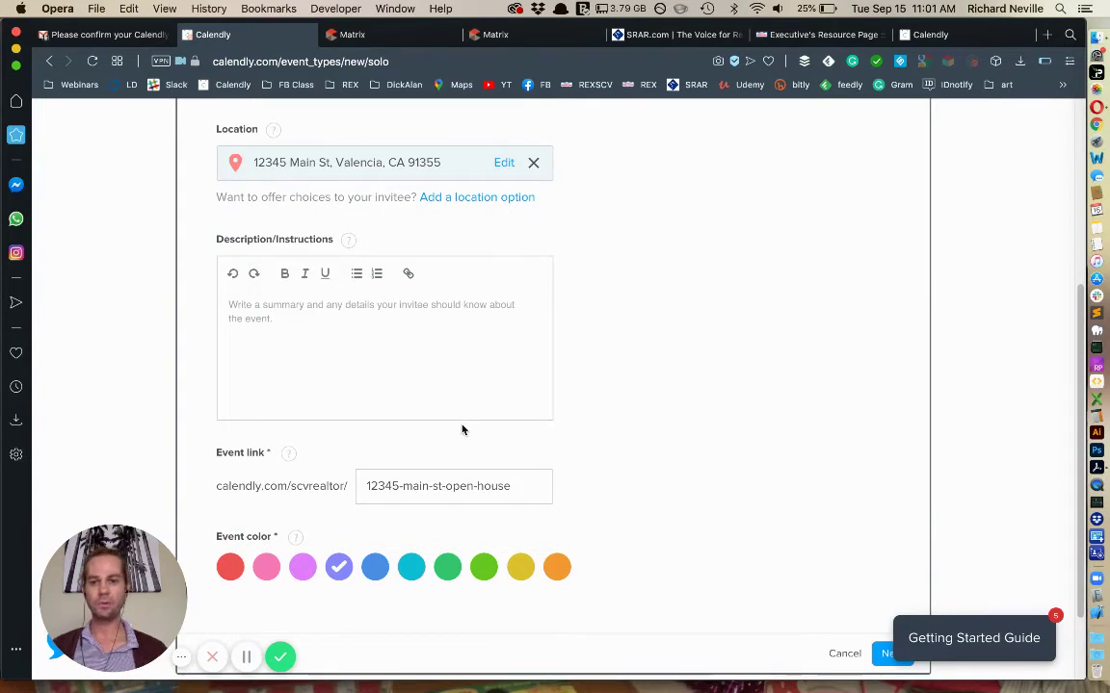
scroll(482, 438, "down", 2)
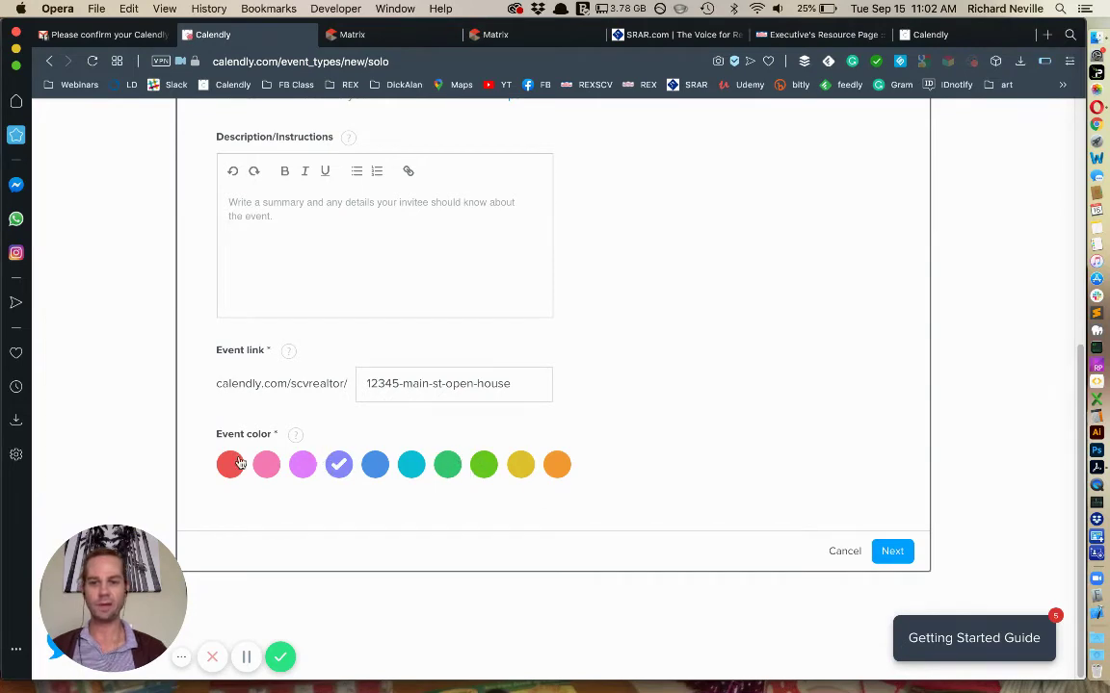
left_click(890, 554)
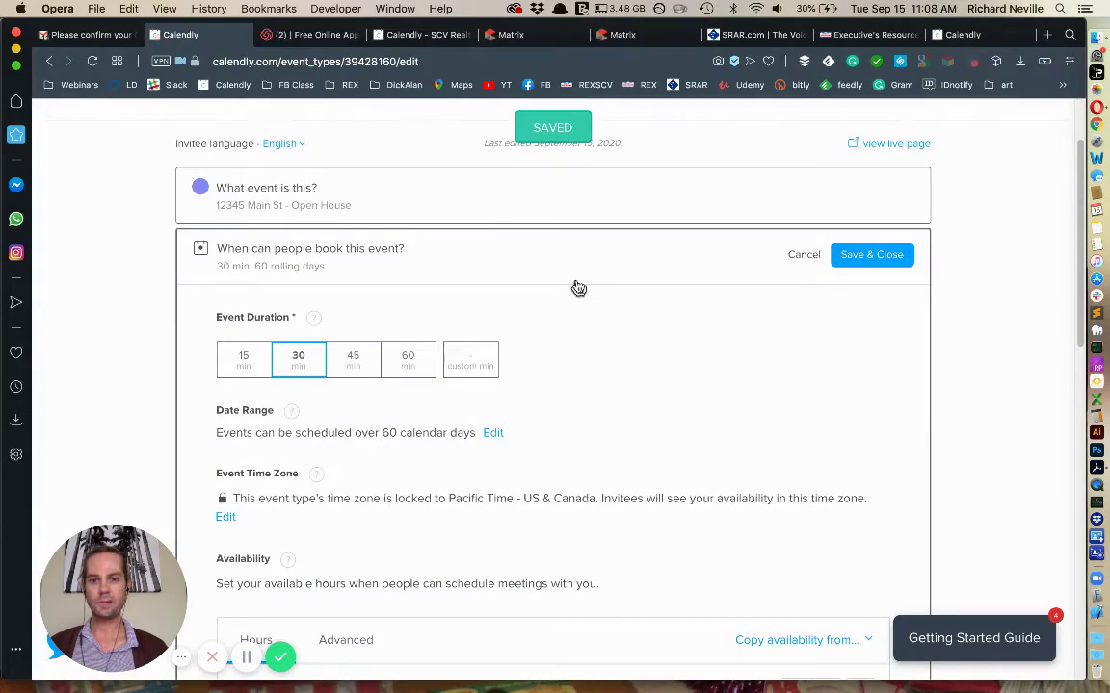
Make the event schedulable over a date range from Sep 19 to Sep 20, 2020, and apply it.
scroll(361, 315, "down", 1)
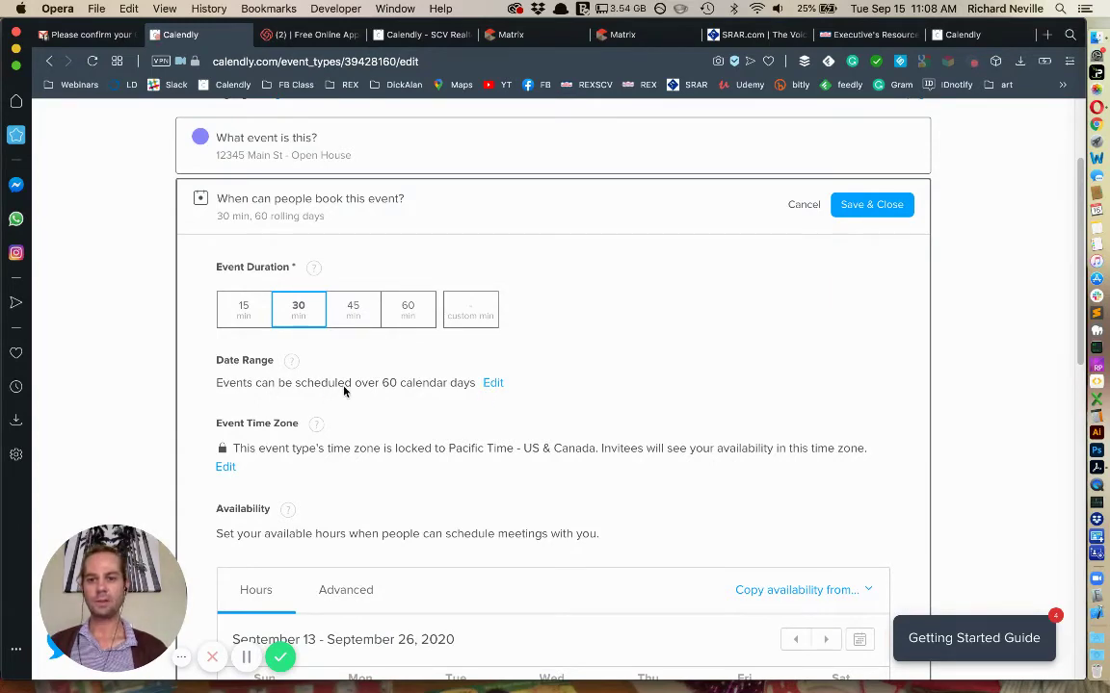
left_click(489, 385)
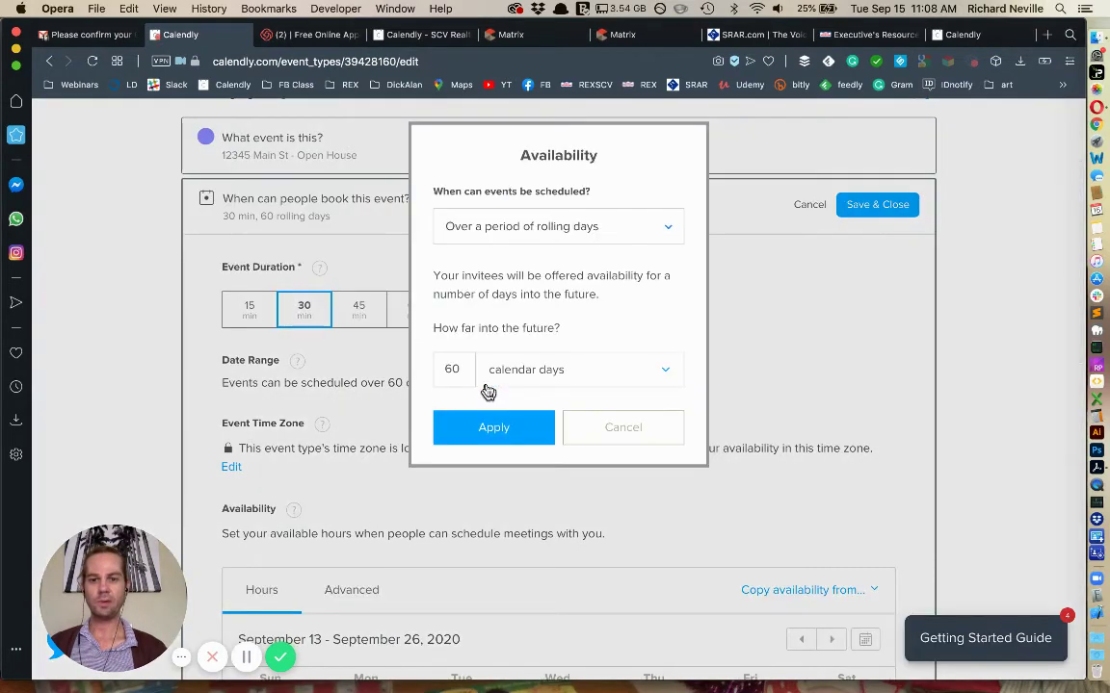
left_click(533, 241)
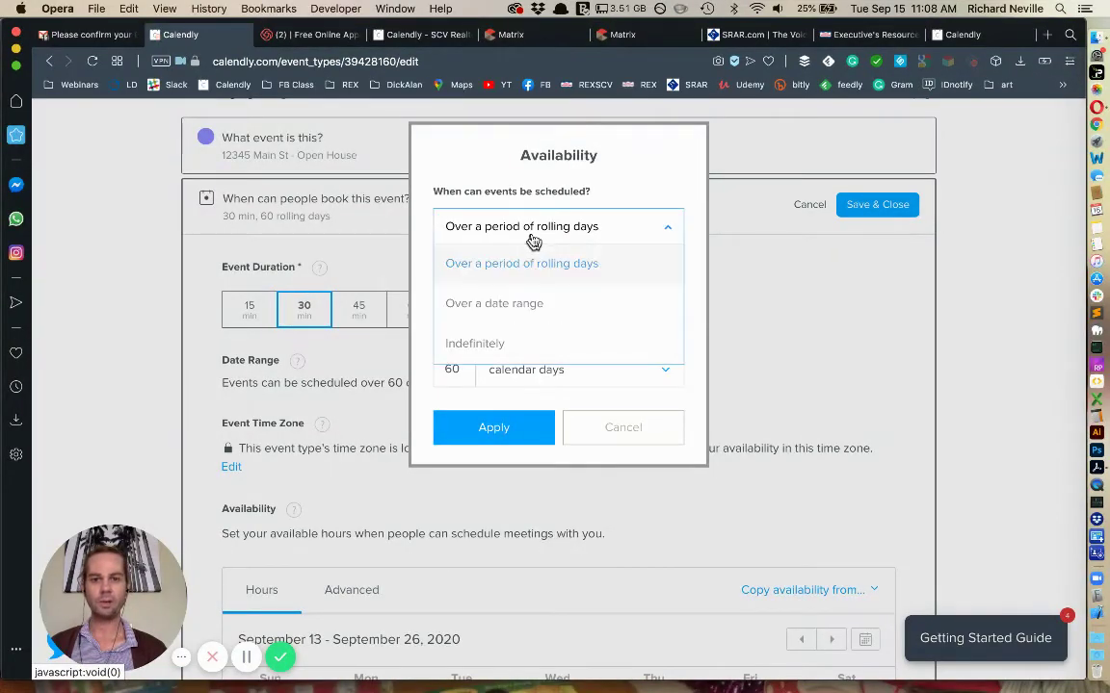
left_click(495, 310)
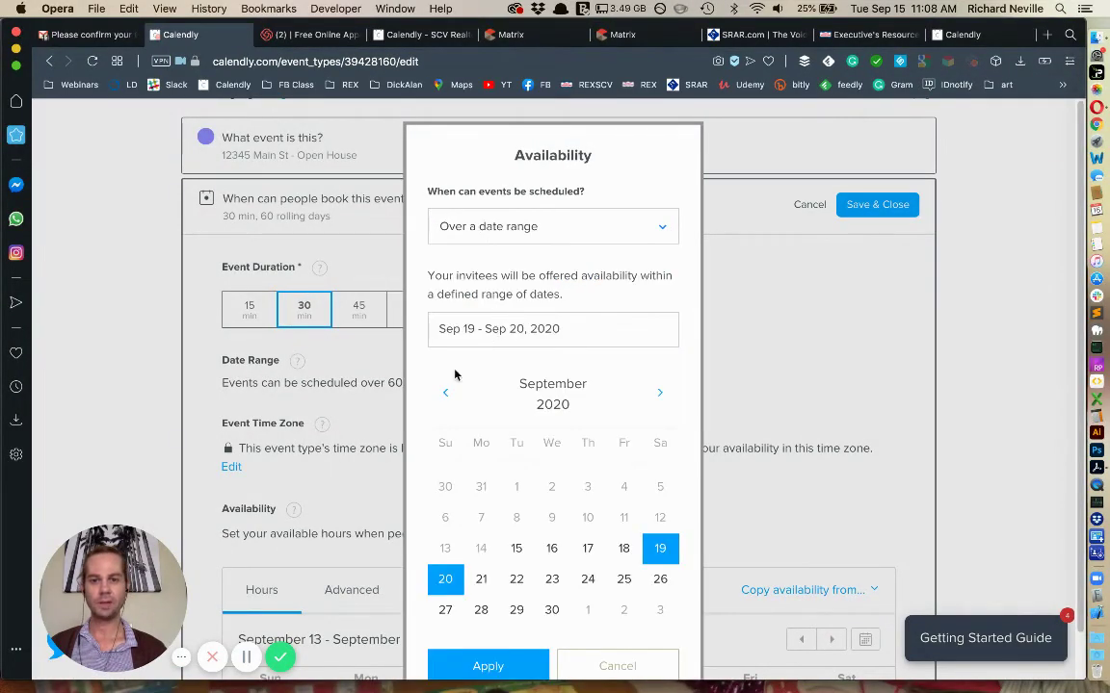
scroll(544, 396, "down", 1)
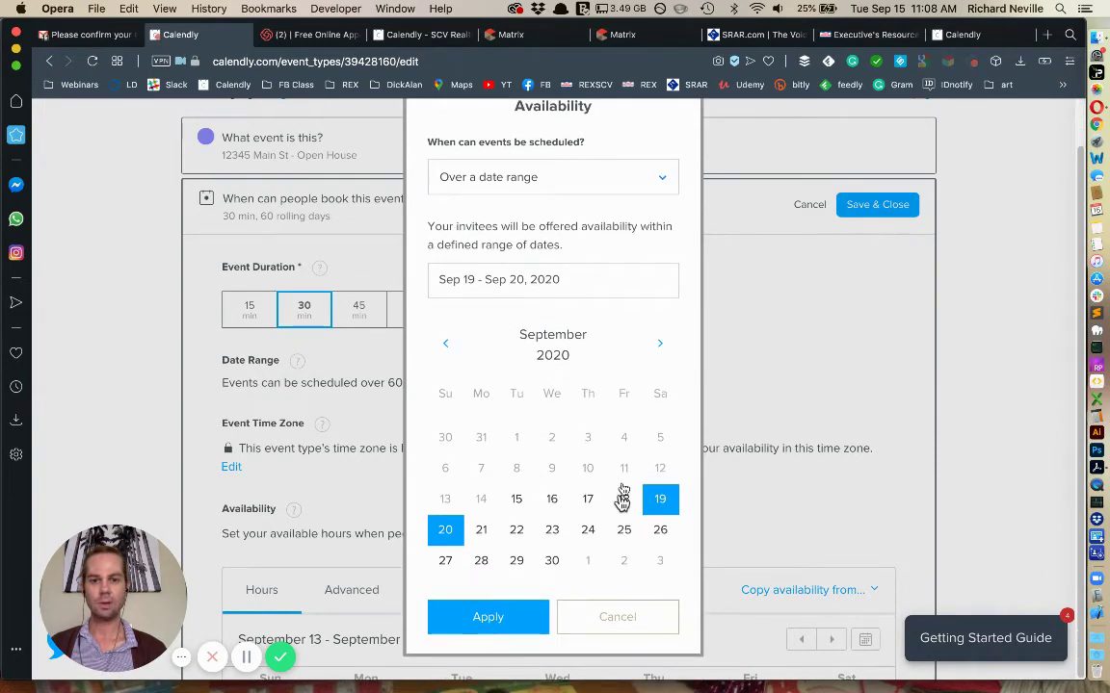
left_click(662, 513)
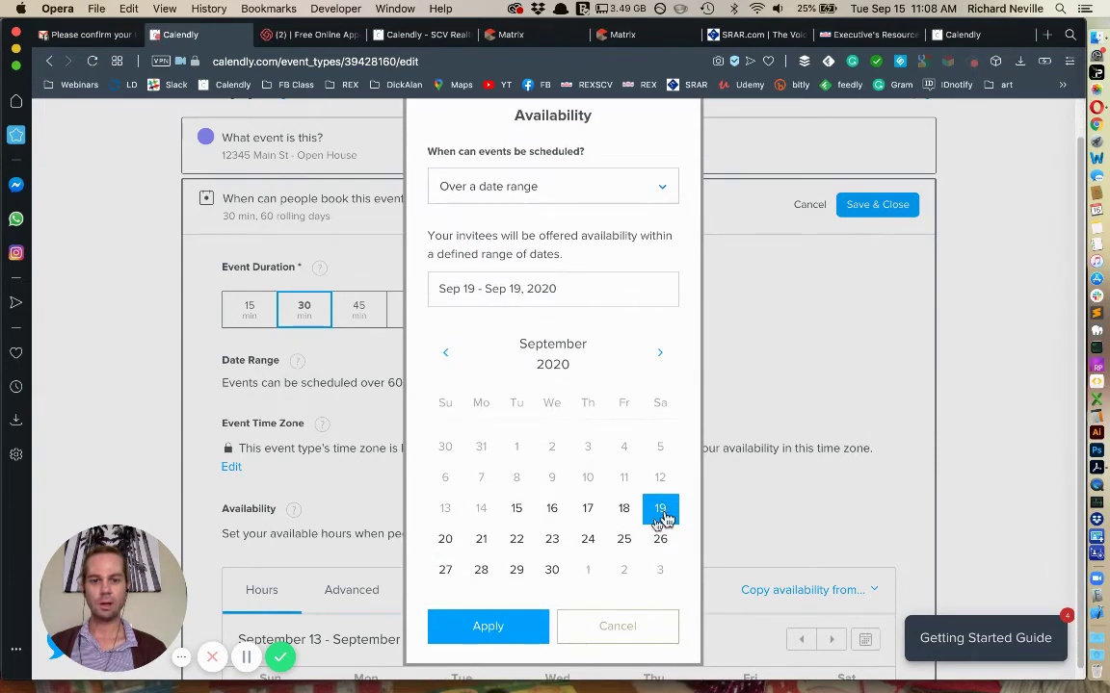
left_click(447, 545)
left_click(449, 547)
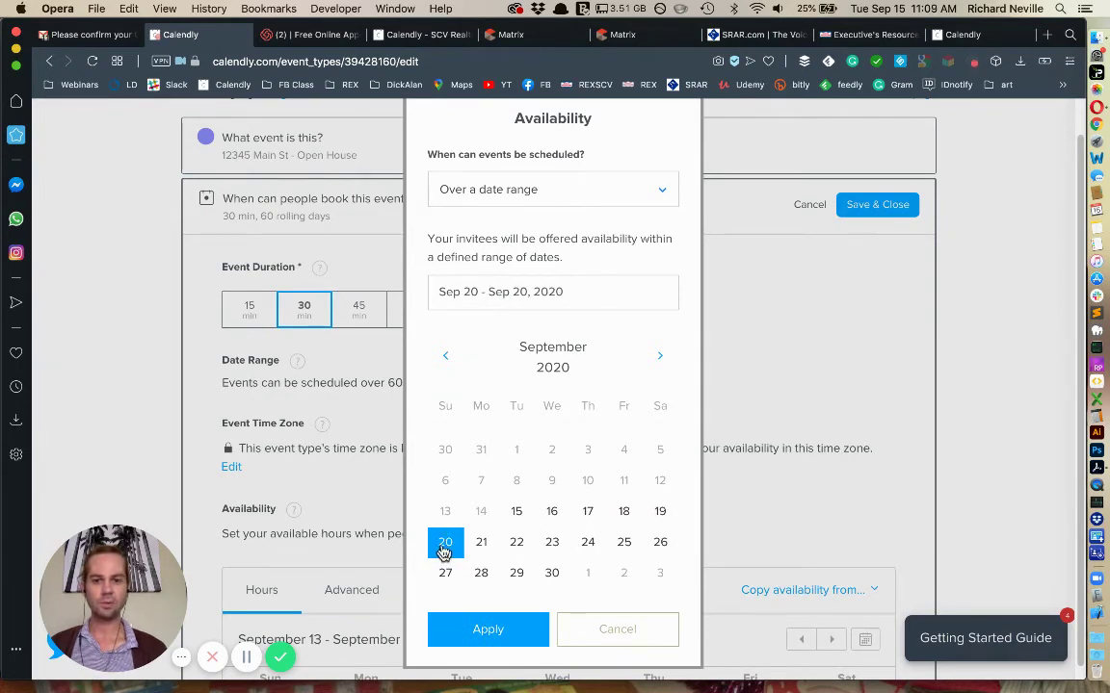
left_click(660, 511)
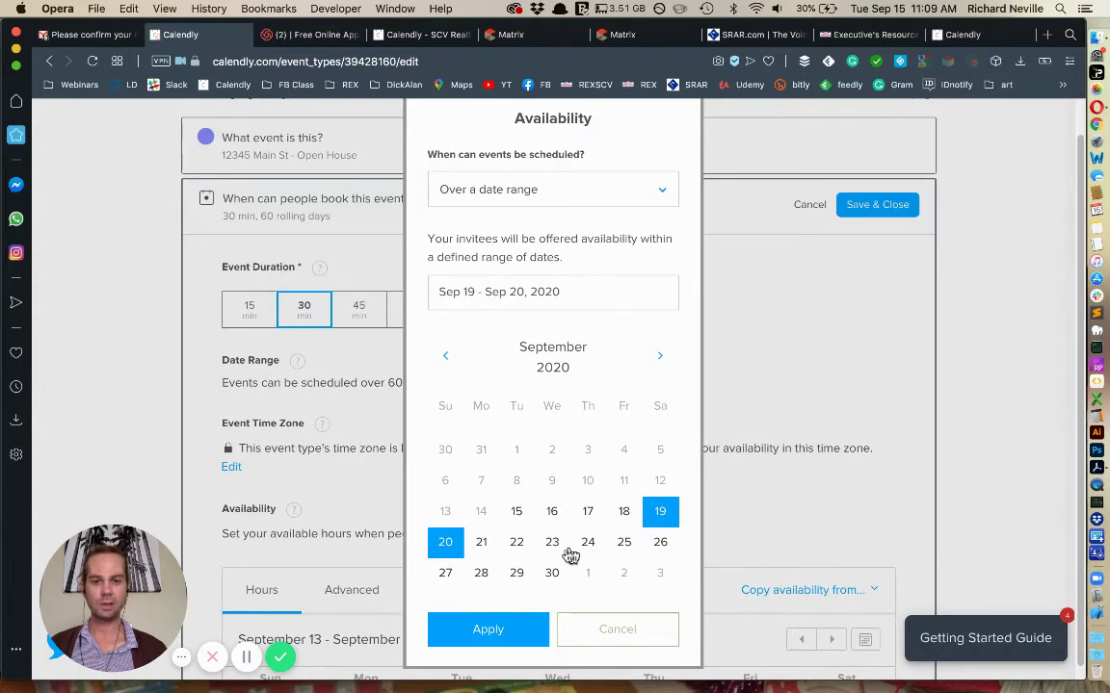
left_click(495, 629)
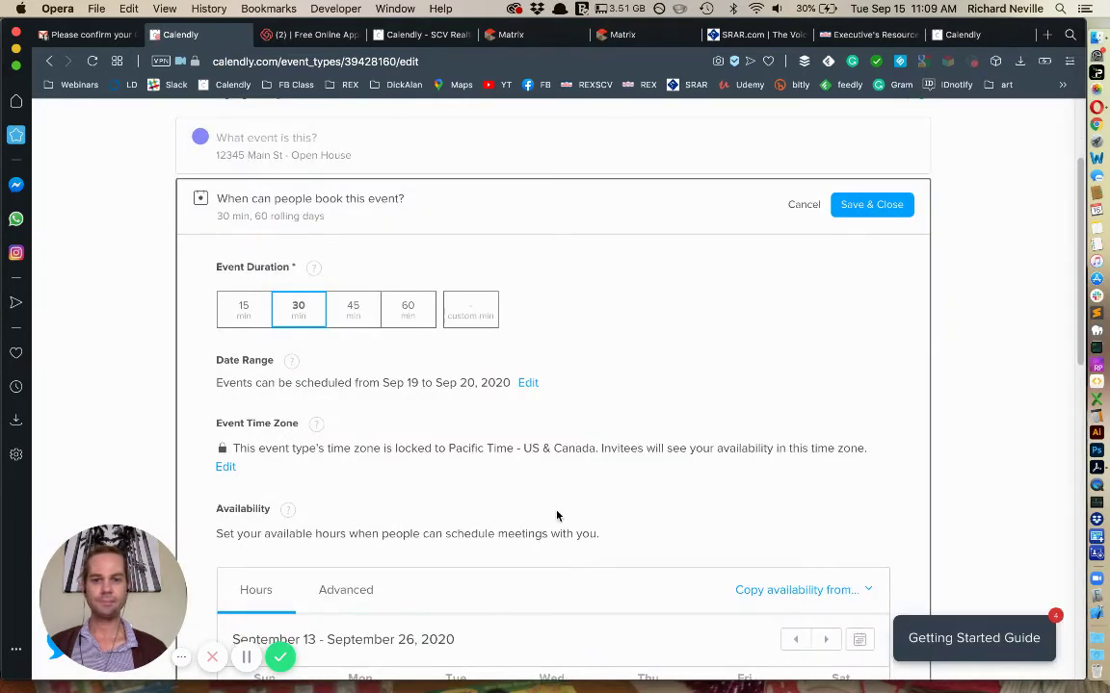
Keep the event's time zone locked to Pacific Time - US & Canada and apply it.
scroll(560, 486, "down", 1)
scroll(561, 487, "down", 2)
scroll(469, 440, "up", 1)
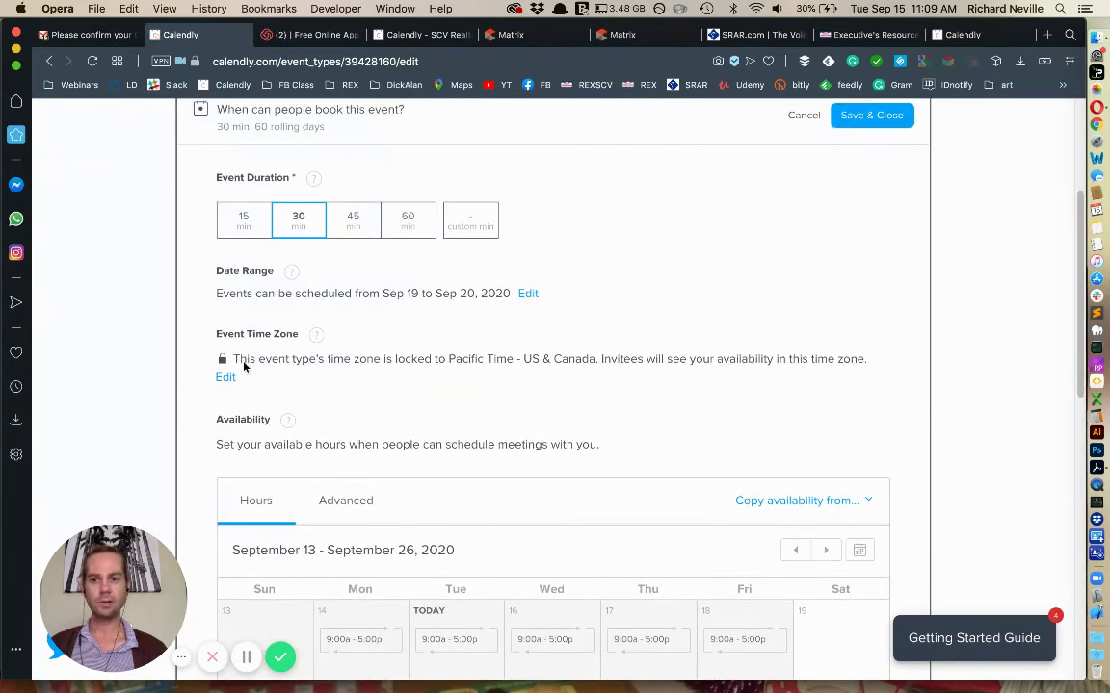
left_click(231, 378)
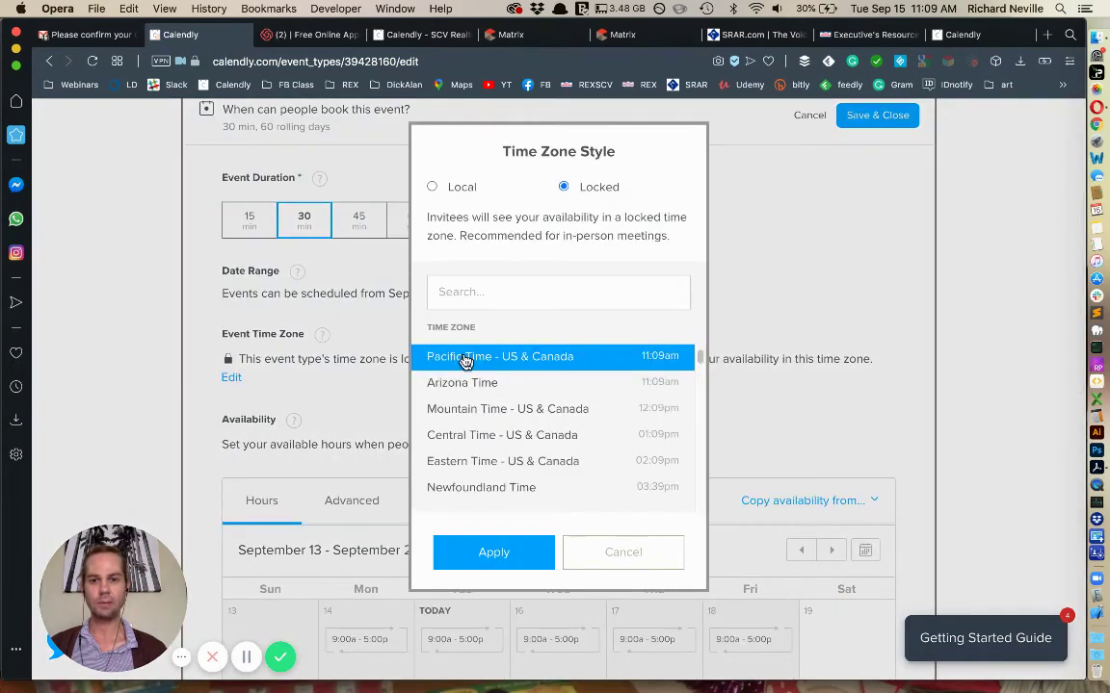
left_click(493, 553)
Add an availability interval from 12:00 pm to 03:00 pm for Saturday, Sep 19.
scroll(493, 419, "down", 3)
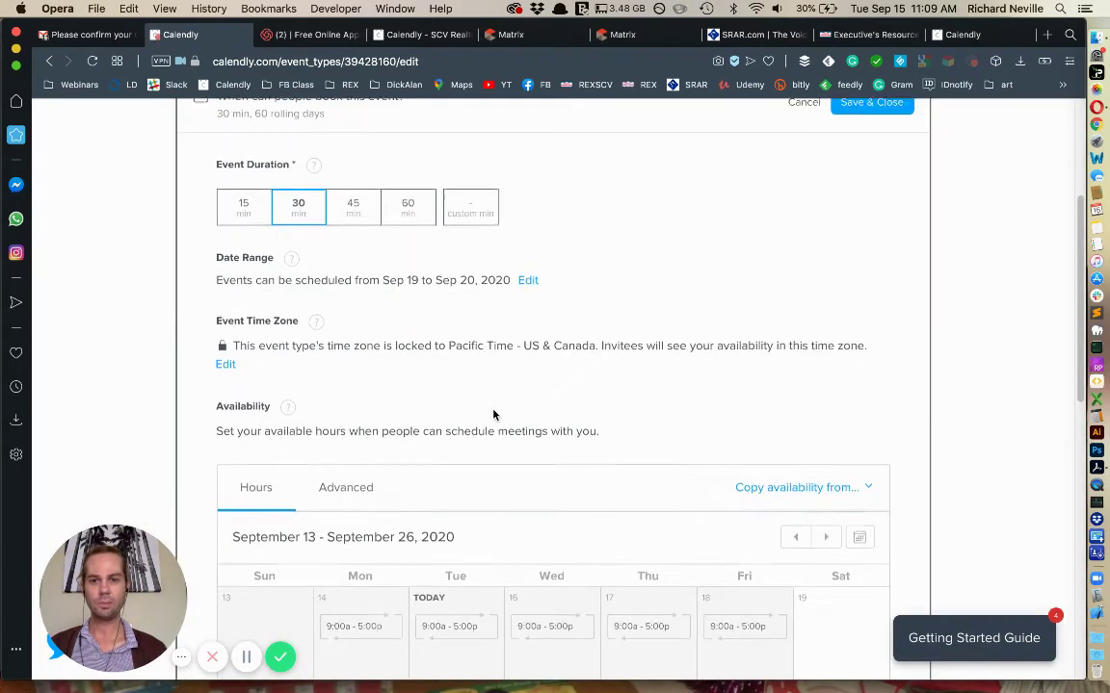
scroll(495, 416, "down", 2)
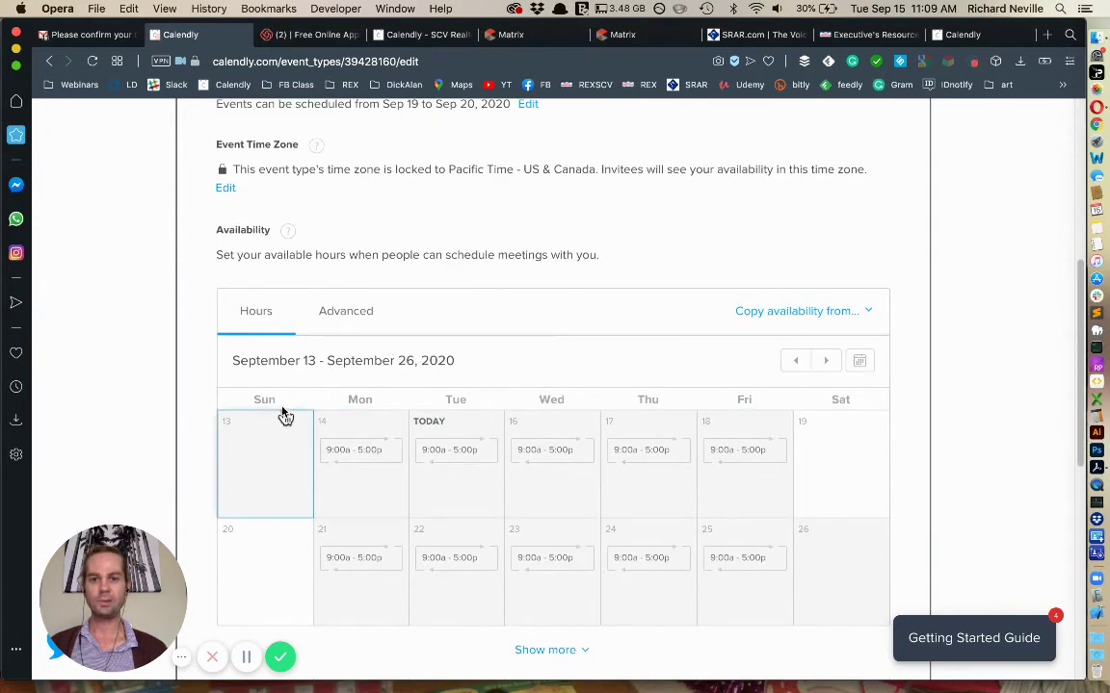
scroll(285, 414, "down", 2)
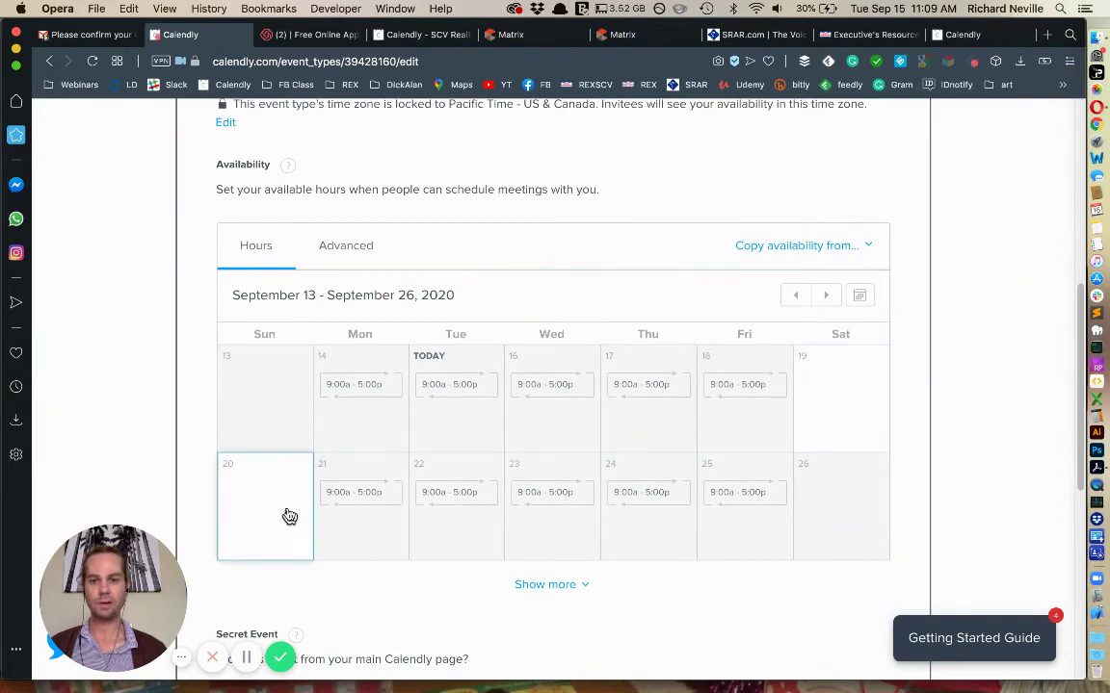
left_click(846, 391)
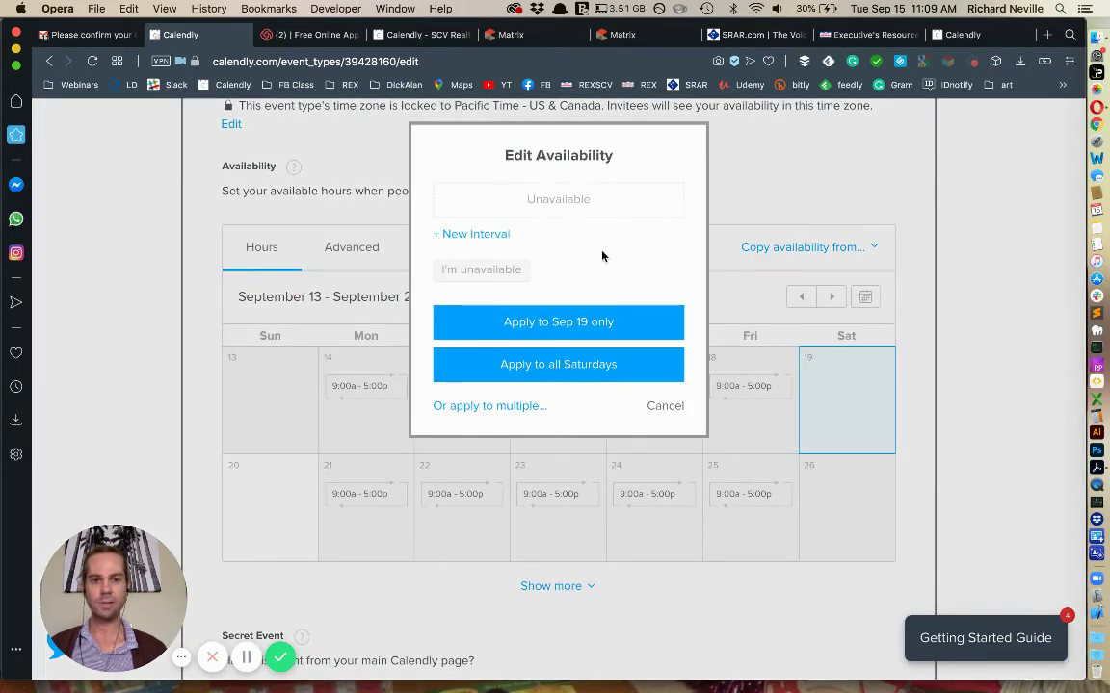
left_click(493, 235)
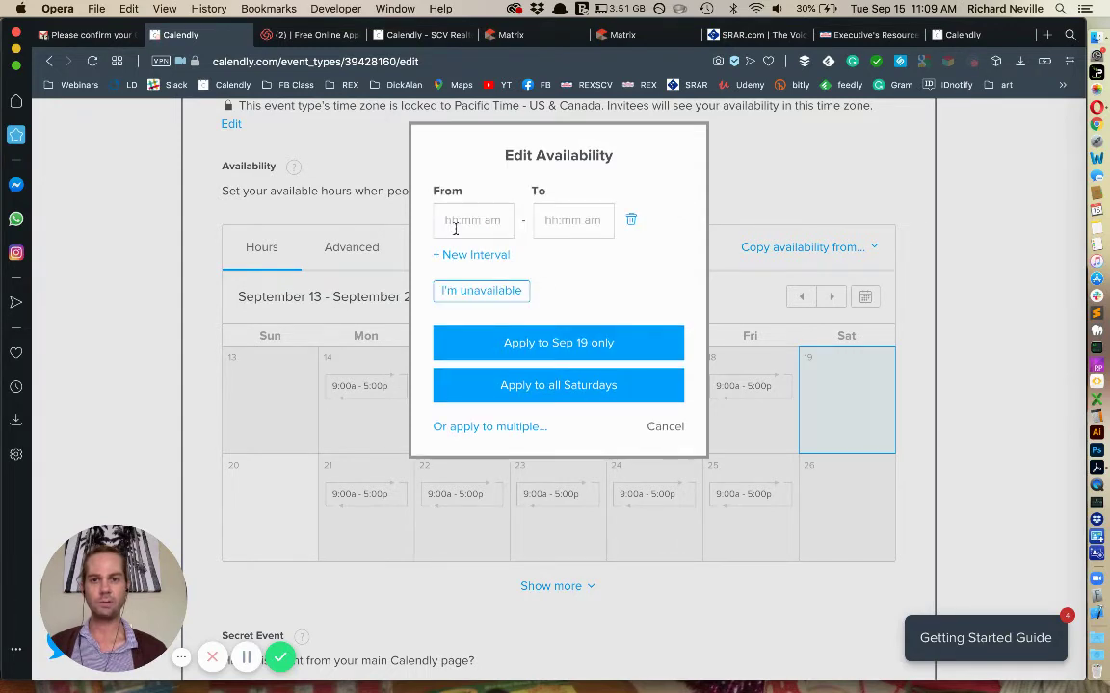
left_click(454, 226)
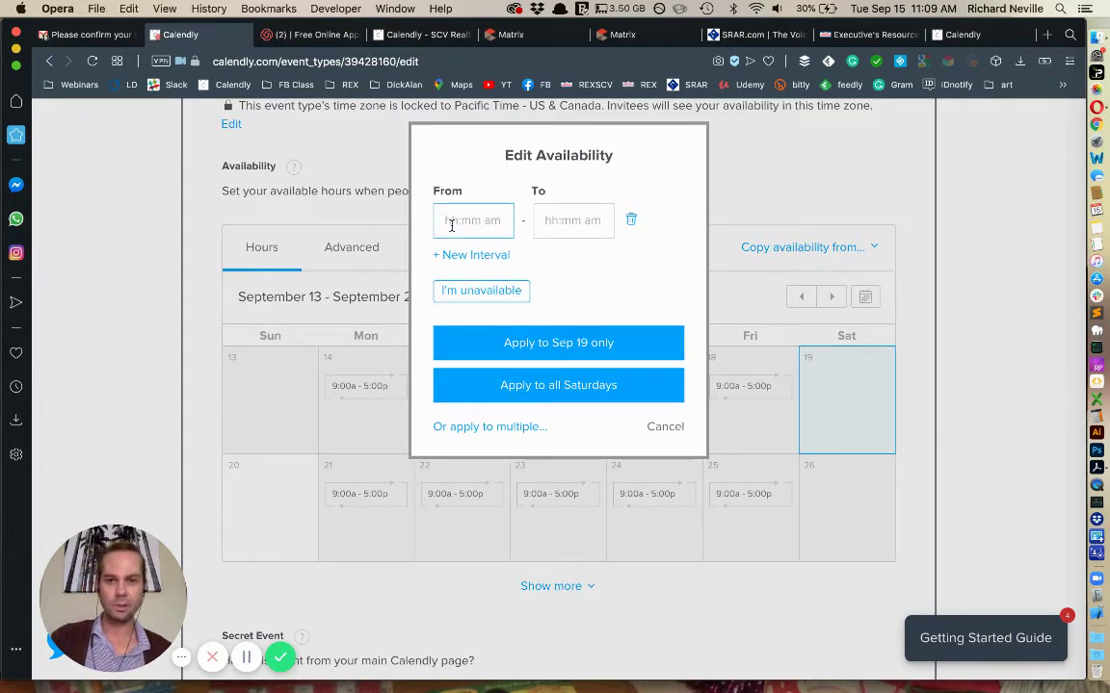
type("1200pm")
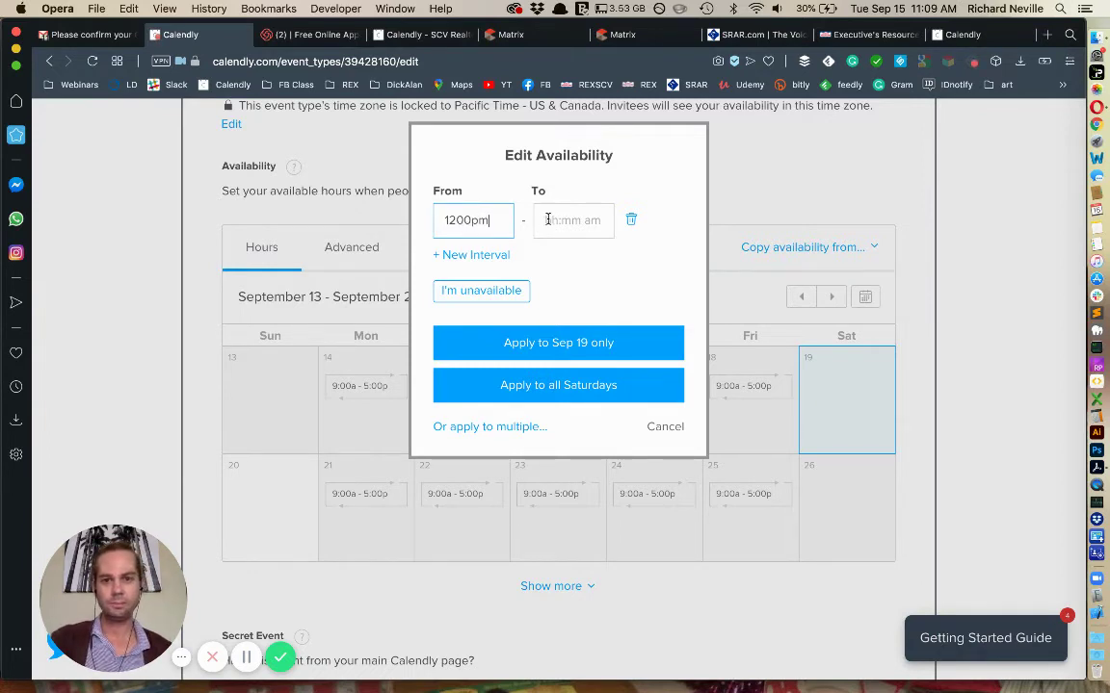
left_click(548, 220)
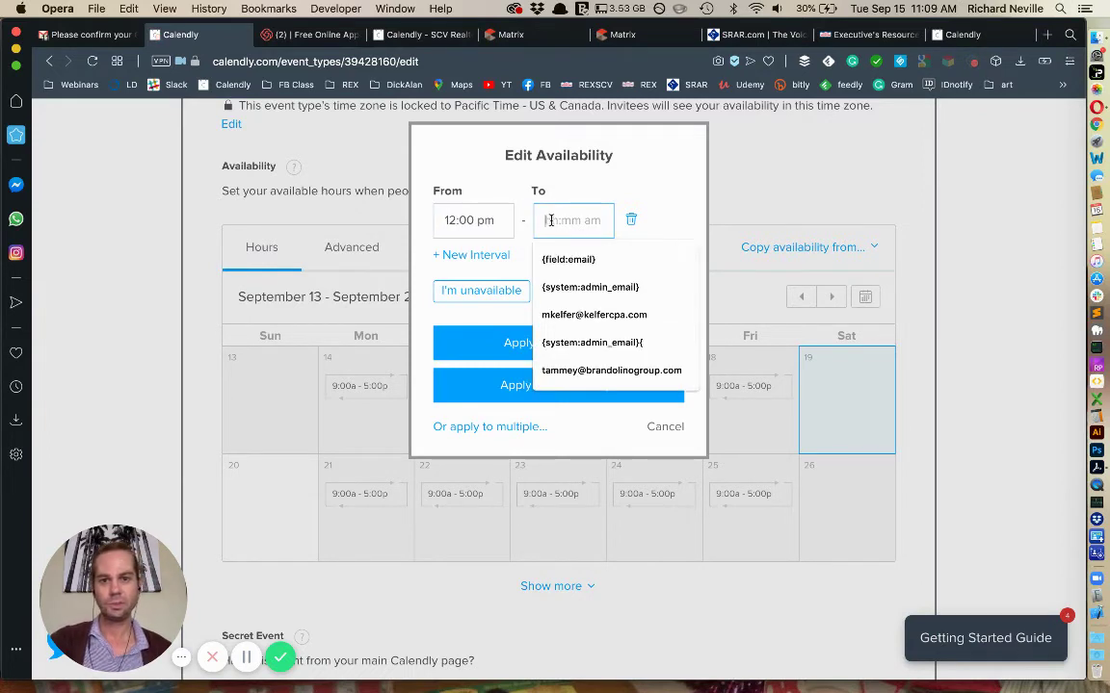
type("3:")
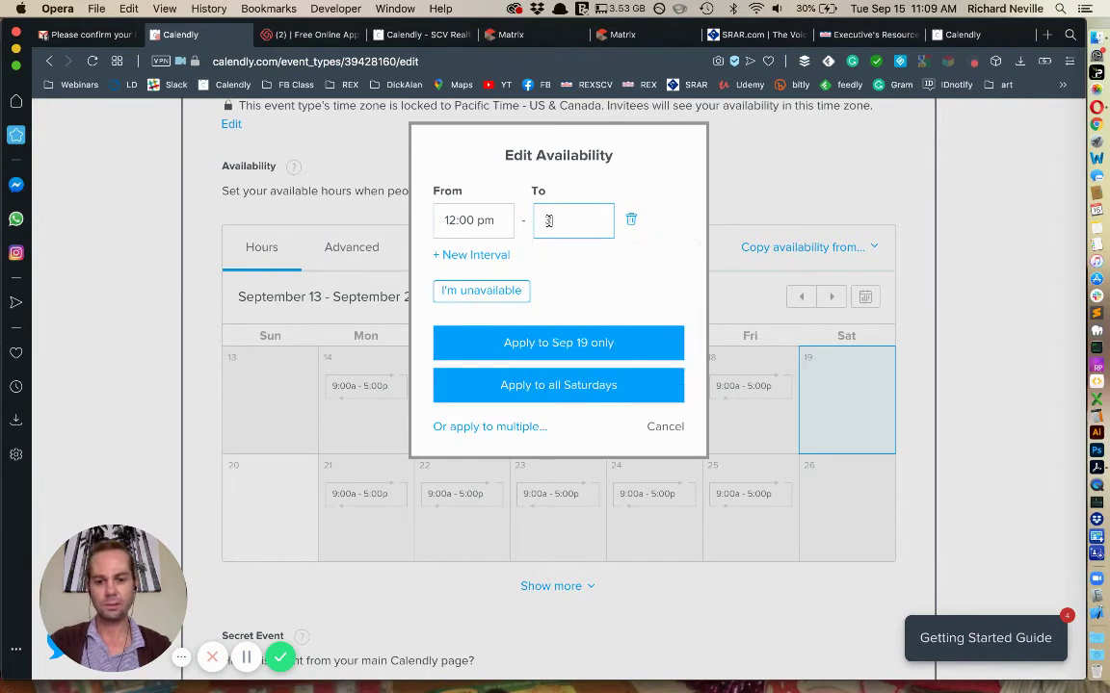
type("00 pm")
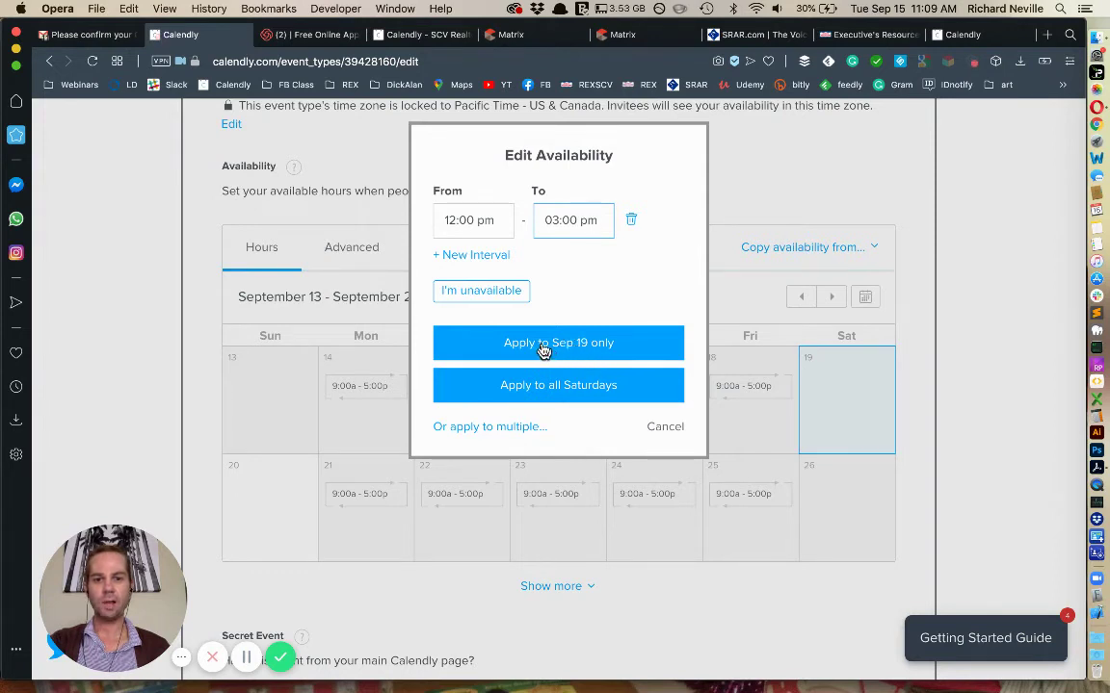
Apply the interval to the additional specific date Sep 20, 2020, and save the booking settings.
left_click(486, 432)
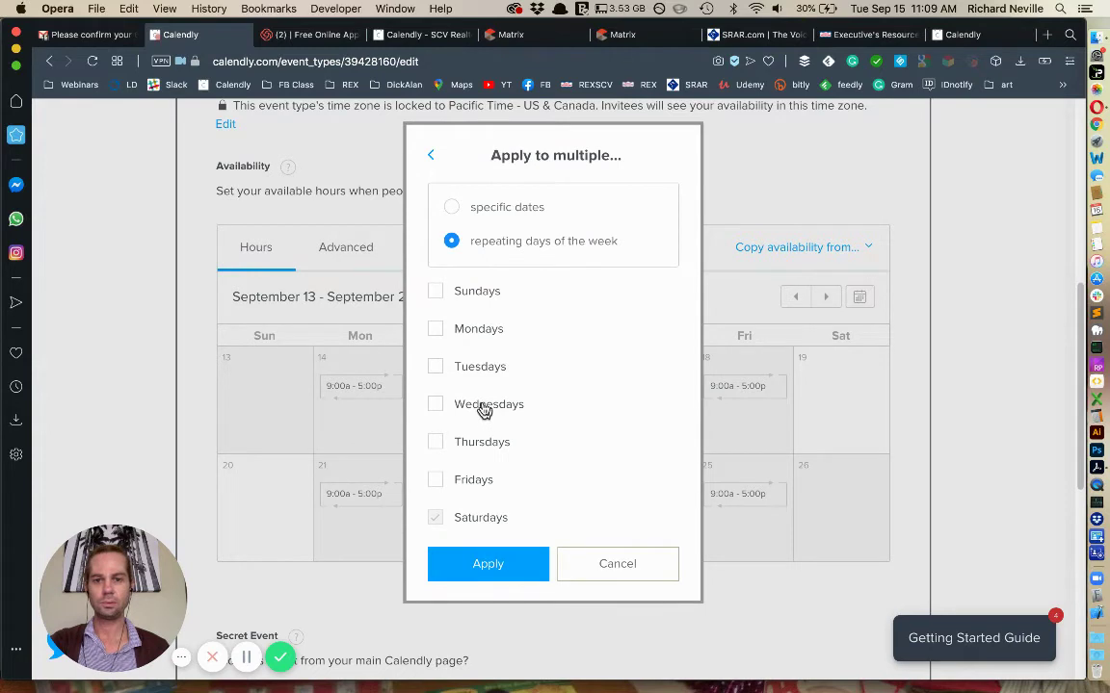
left_click(450, 210)
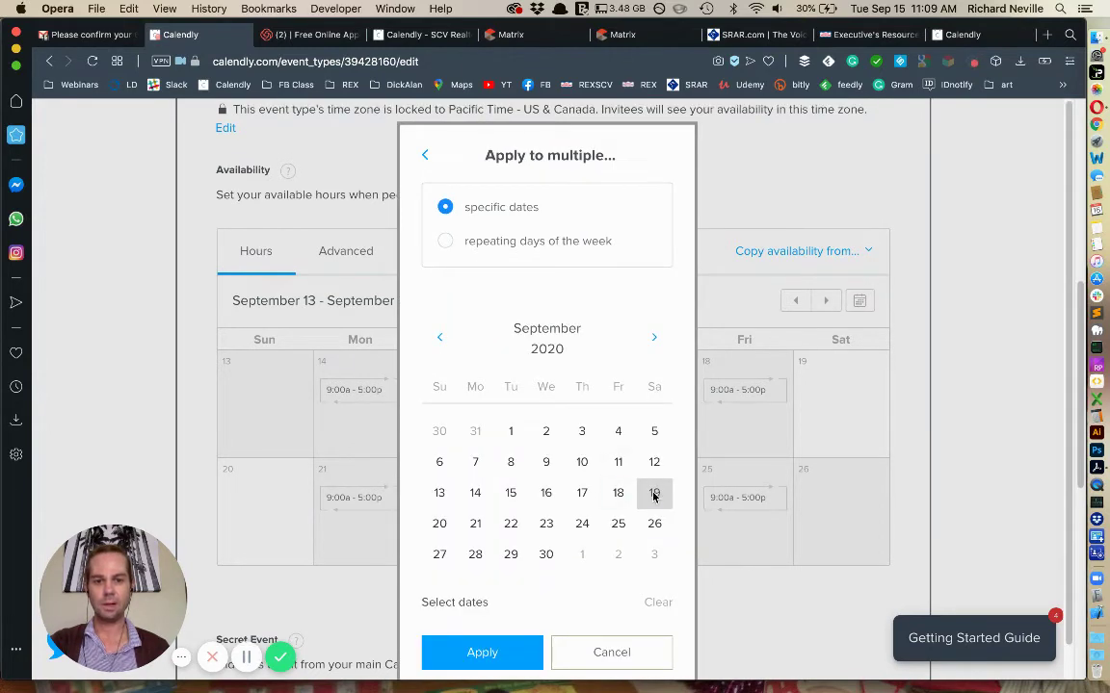
left_click(448, 533)
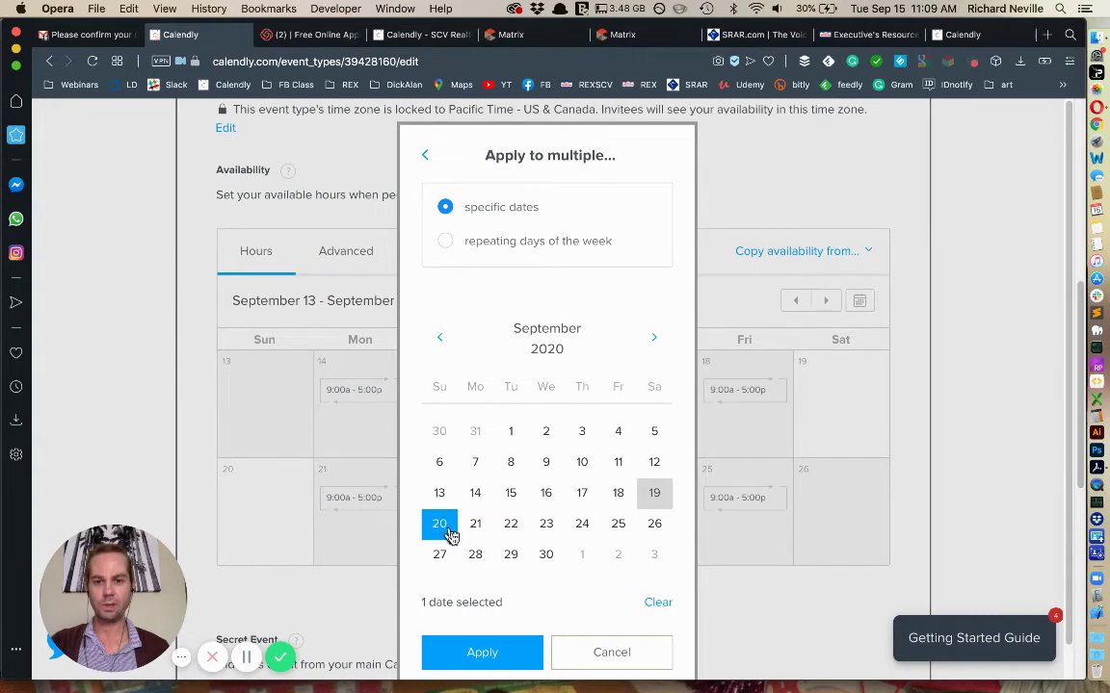
left_click(505, 659)
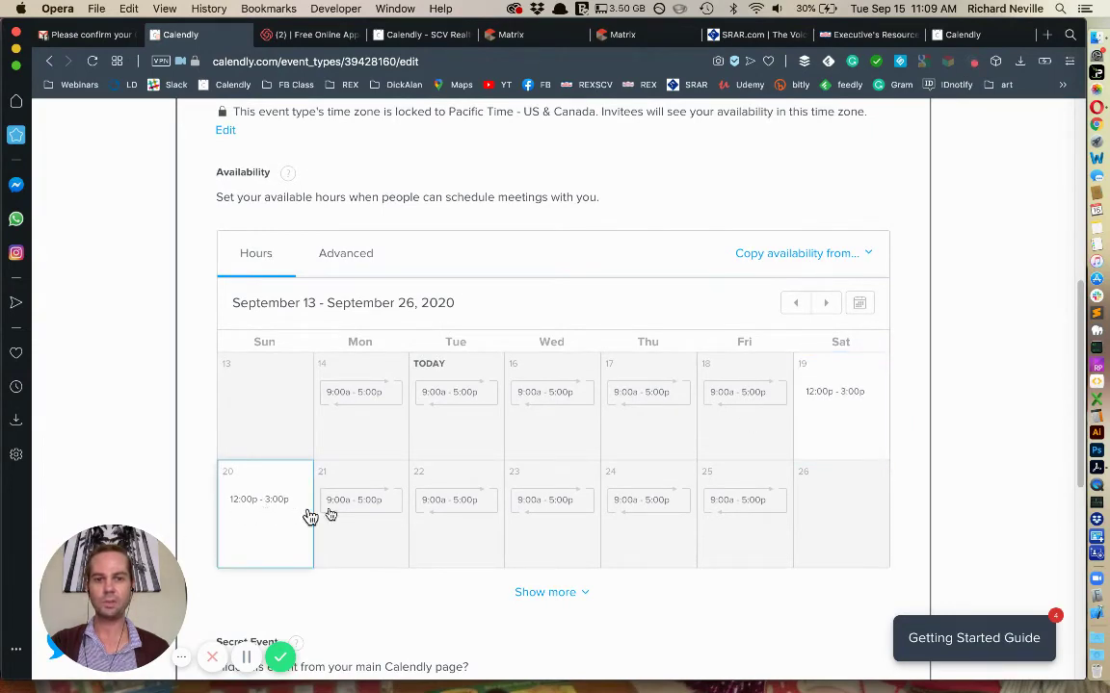
scroll(599, 539, "down", 5)
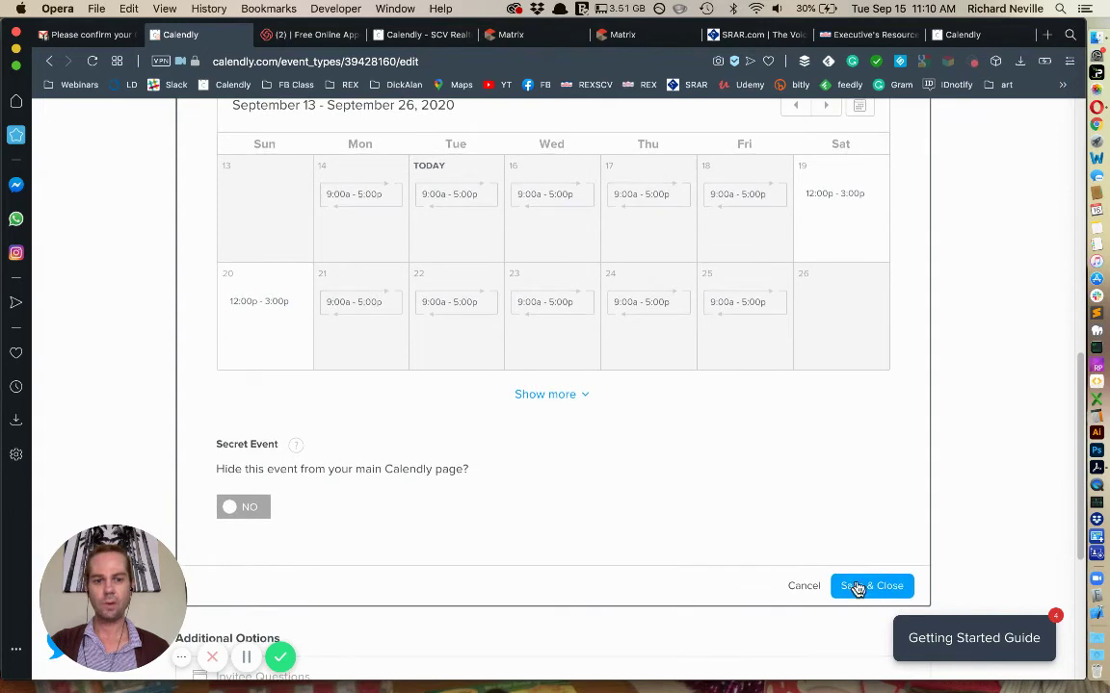
left_click(857, 588)
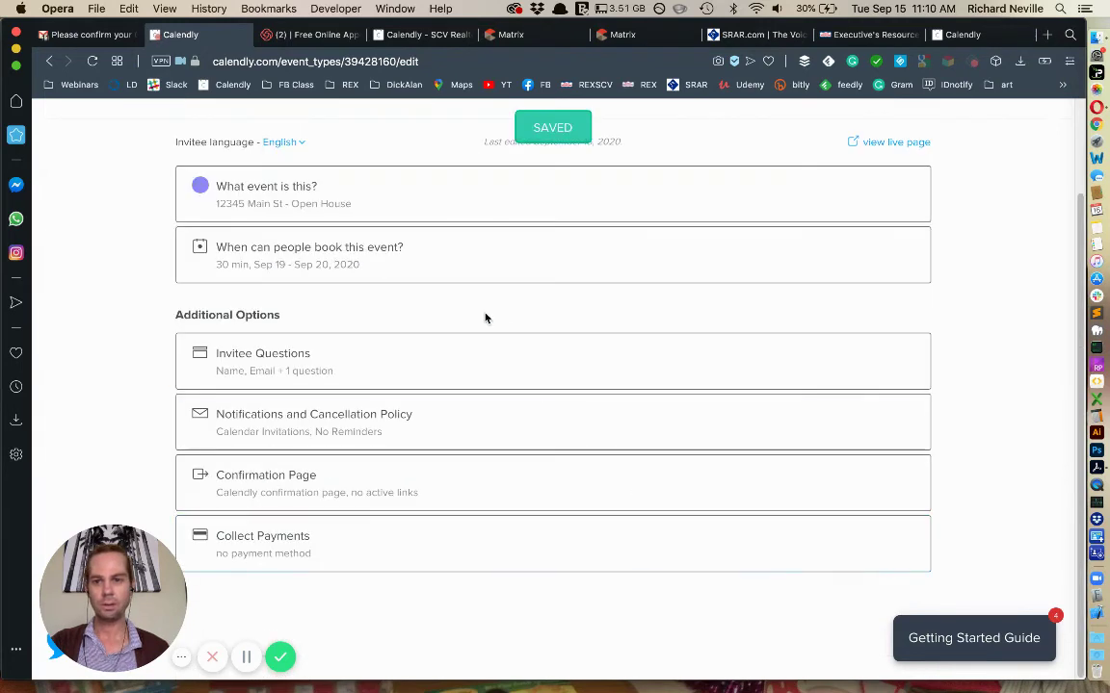
Add a required invitee question named Phone with the Phone Number answer type.
left_click(354, 362)
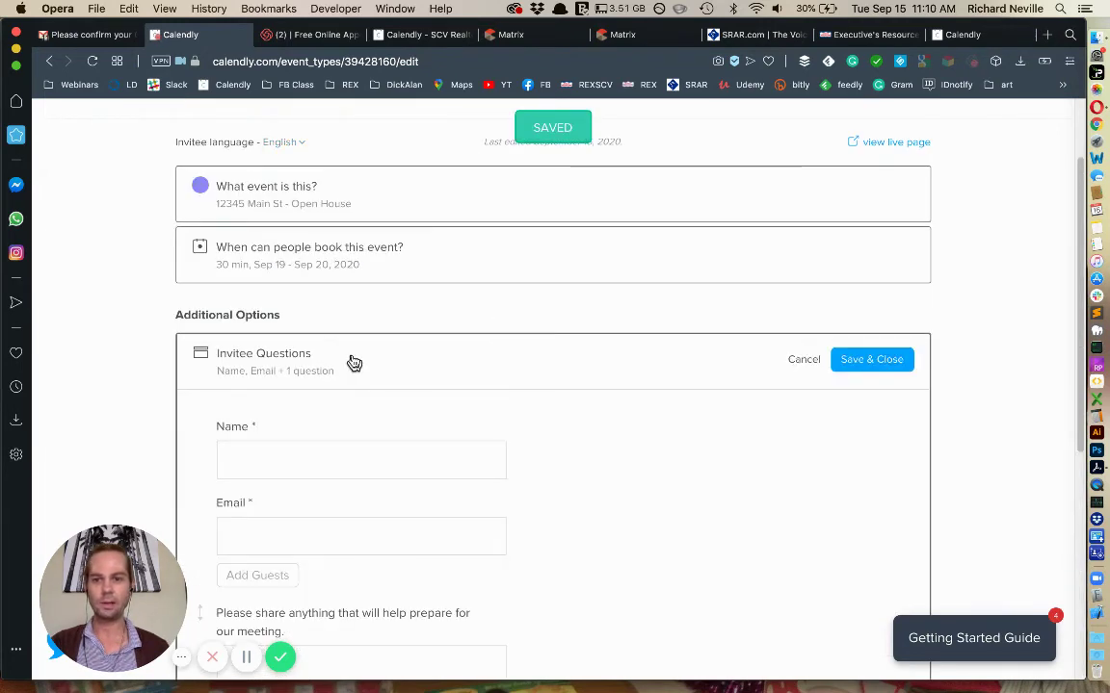
scroll(566, 387, "down", 1)
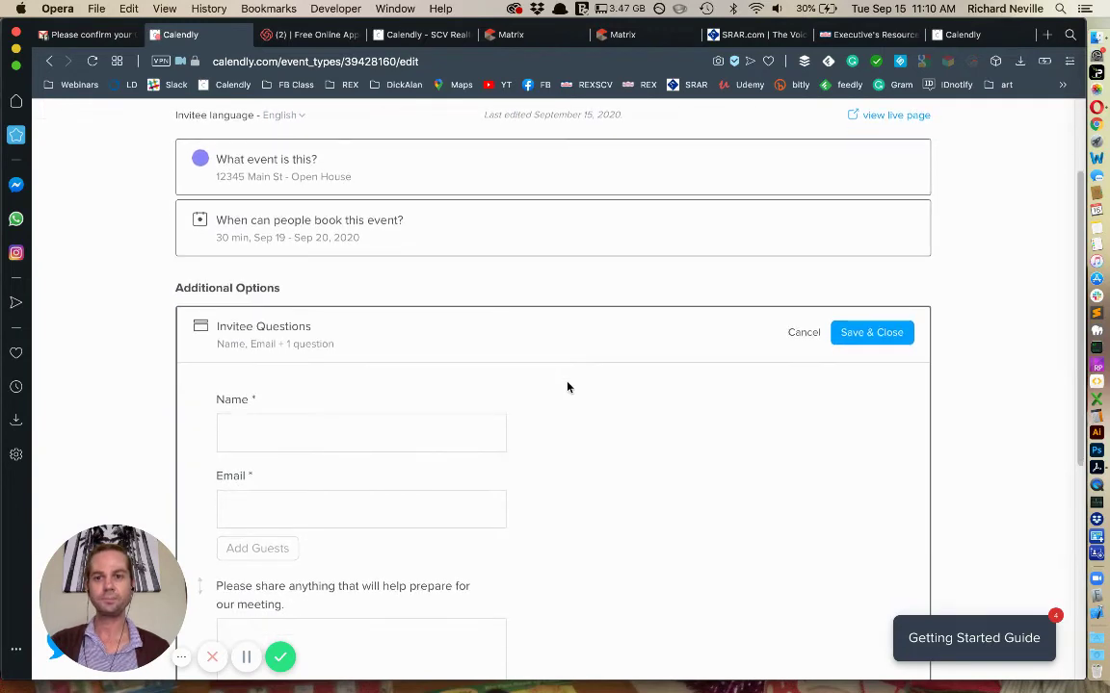
scroll(566, 387, "down", 5)
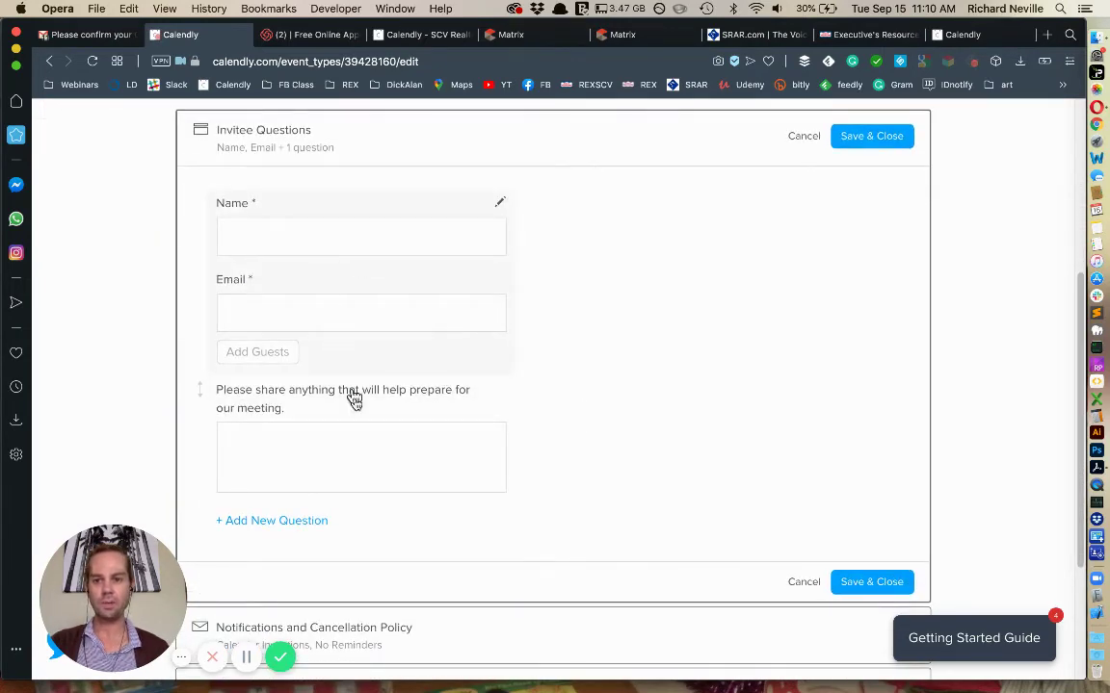
left_click(293, 521)
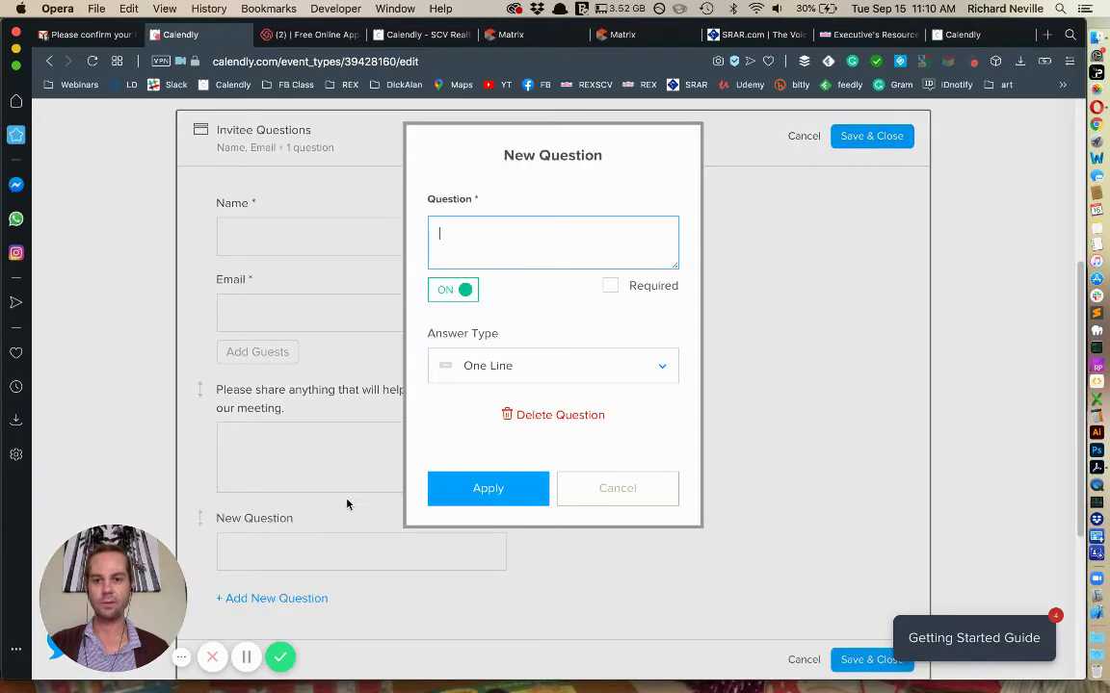
left_click(497, 376)
scroll(574, 476, "down", 1)
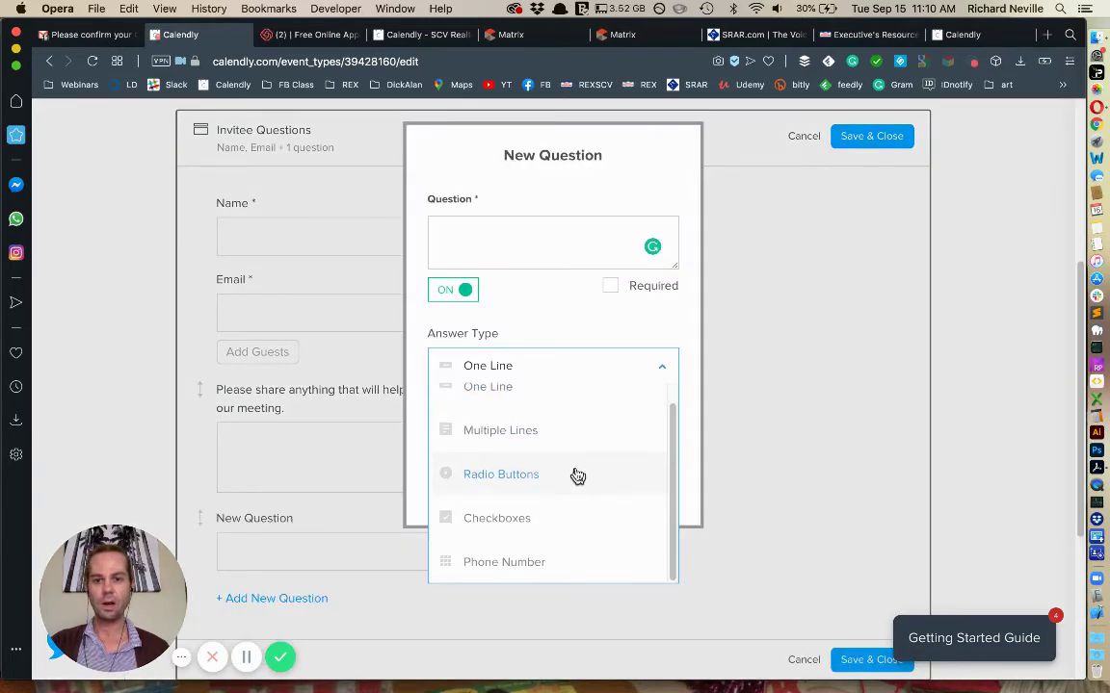
left_click(536, 564)
left_click(491, 491)
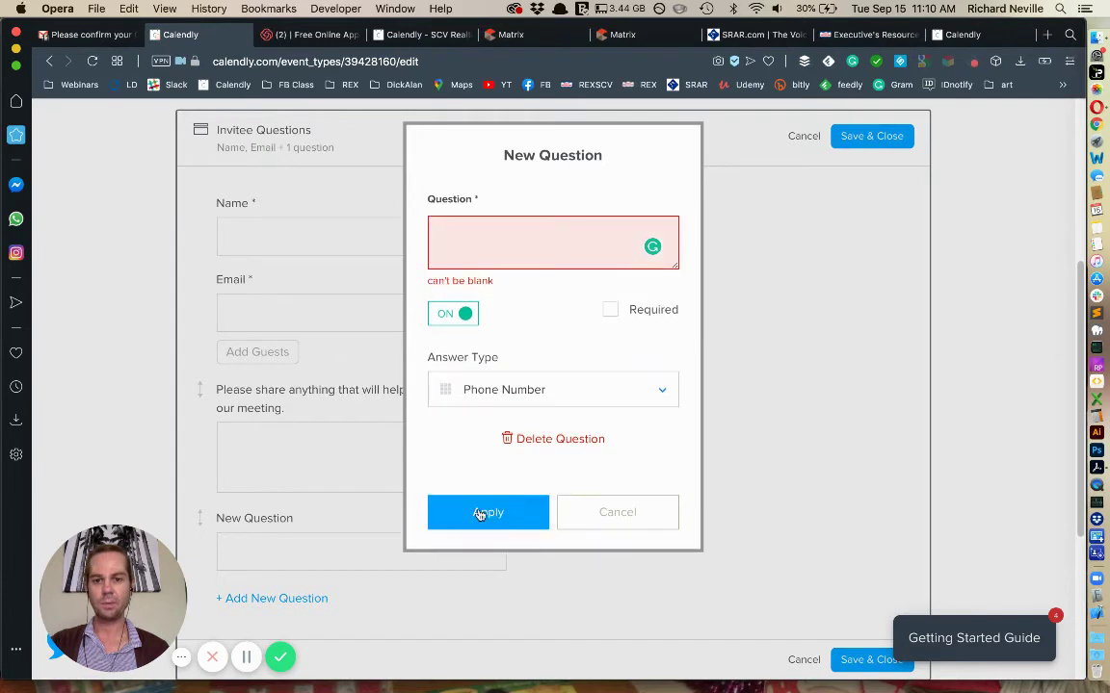
left_click(494, 241)
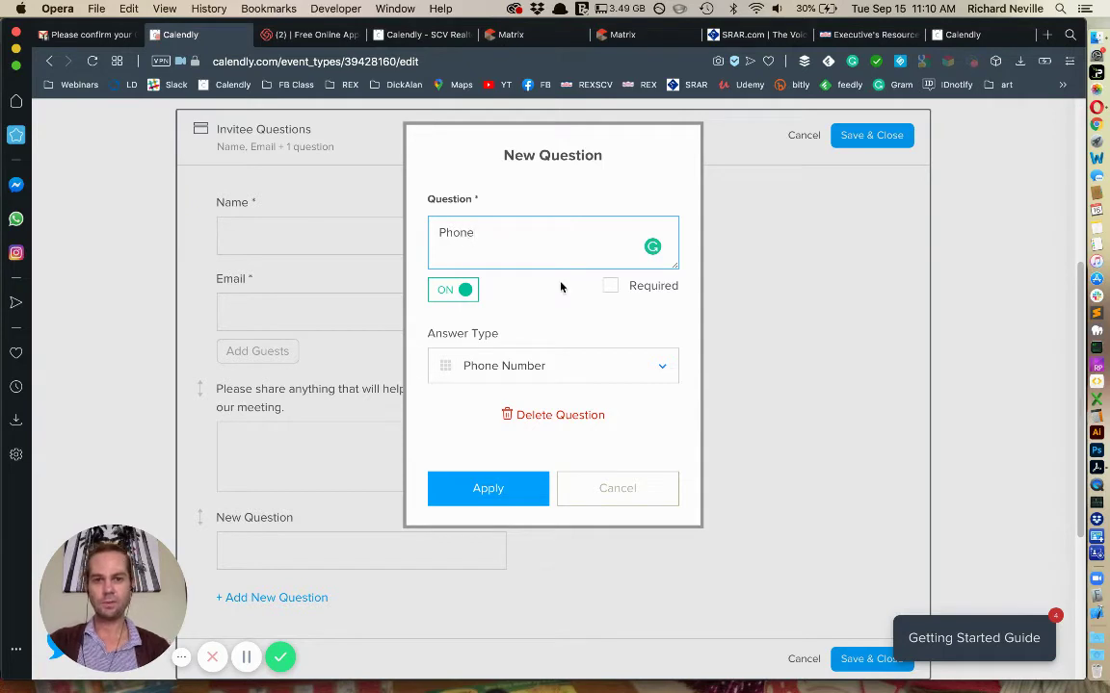
left_click(616, 286)
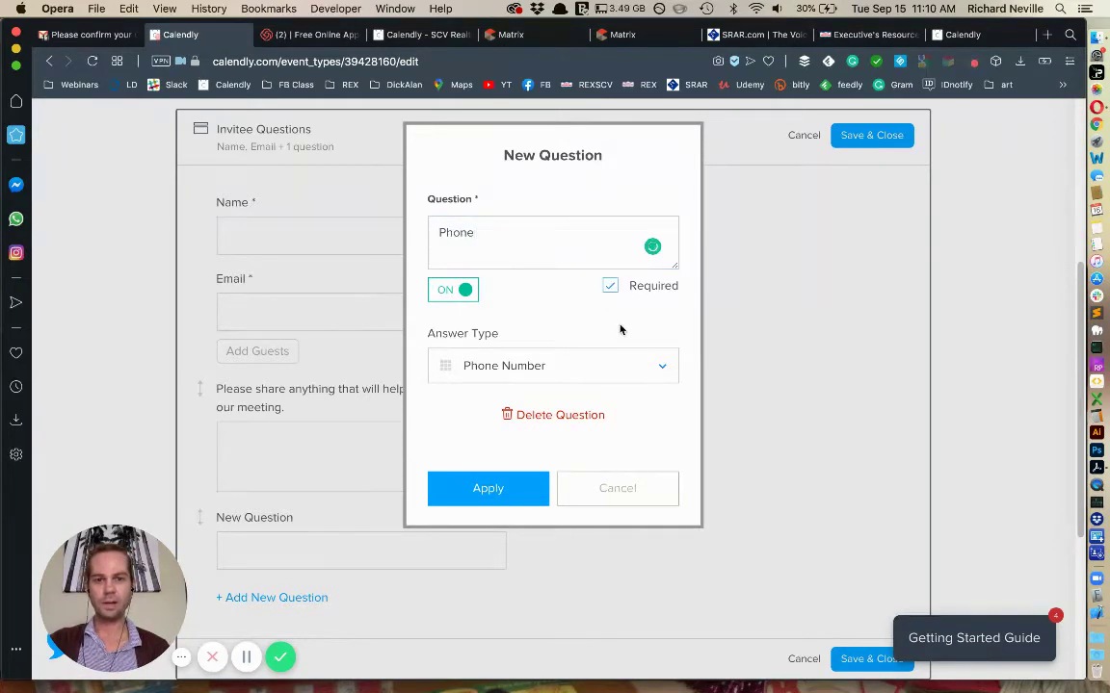
left_click(500, 496)
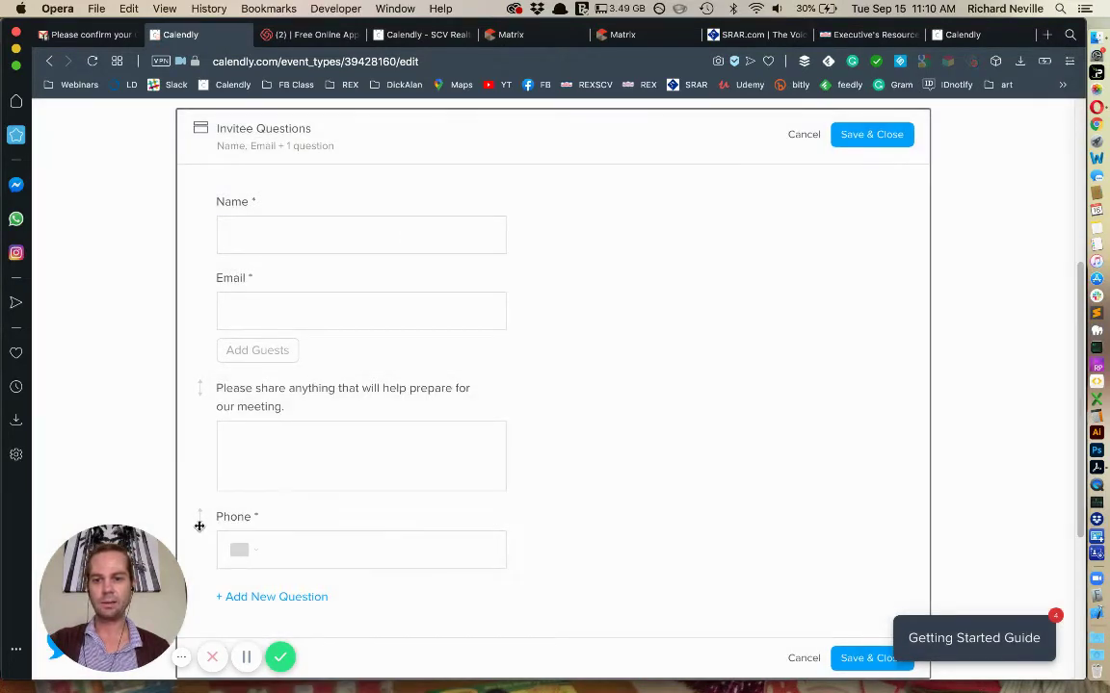
Move the Phone question above the meeting preparation question and save the invitee questions.
left_click_drag(200, 526, 195, 391)
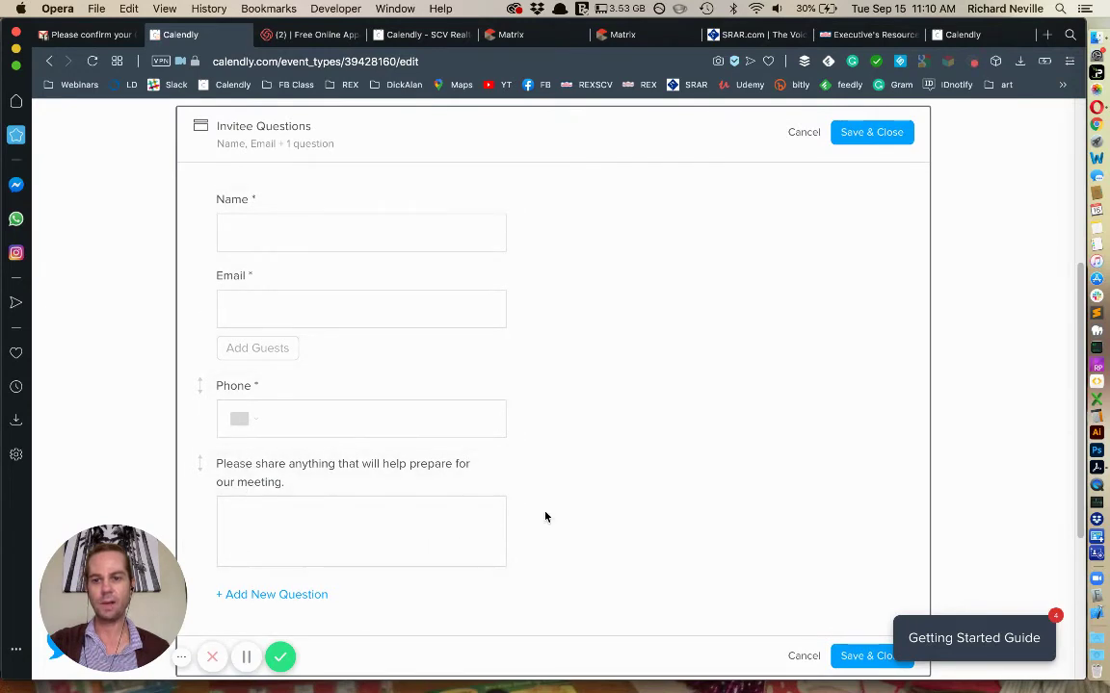
scroll(545, 518, "down", 1)
scroll(602, 478, "down", 5)
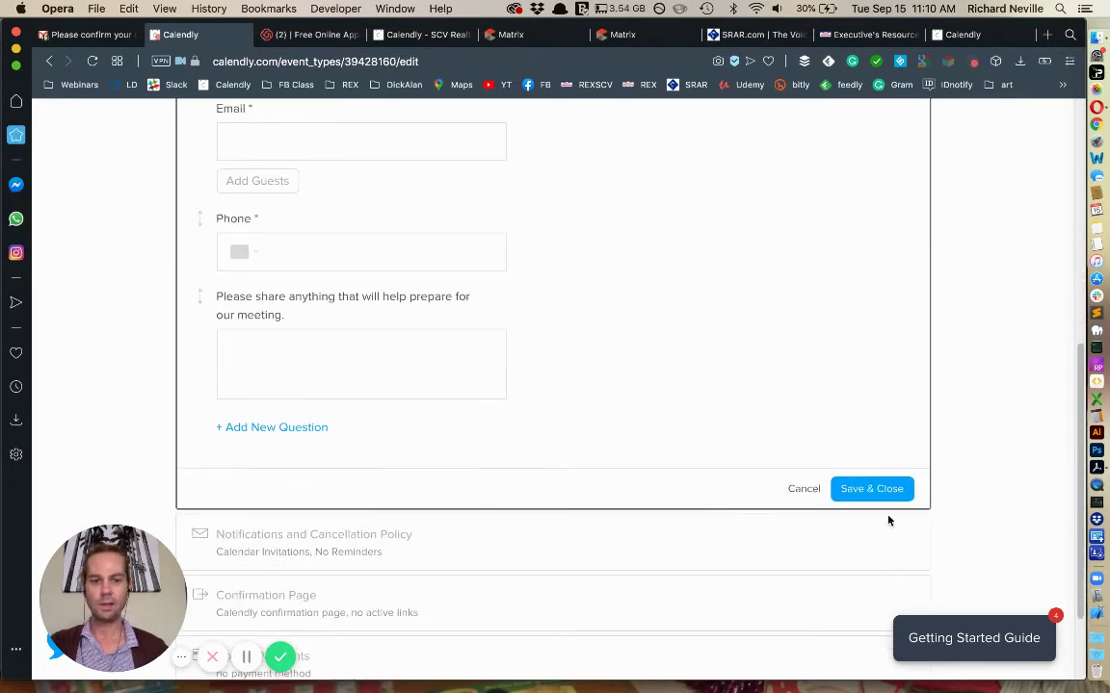
left_click(872, 489)
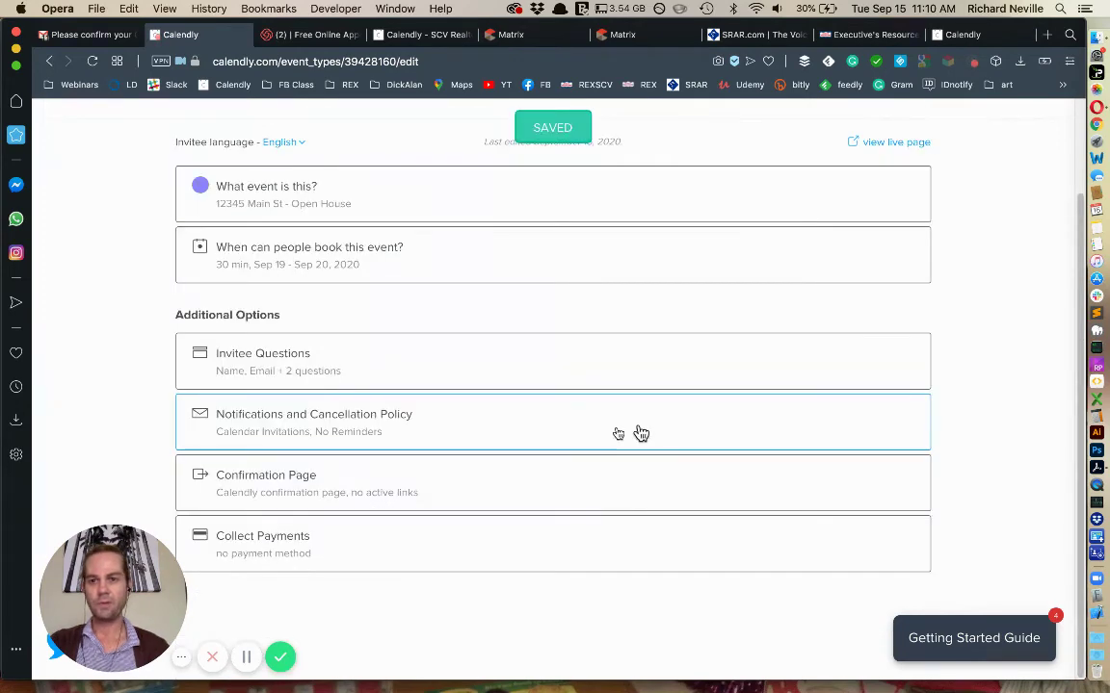
Turn on email reminders and text reminders in the event's notifications and cancellation policy.
left_click(392, 439)
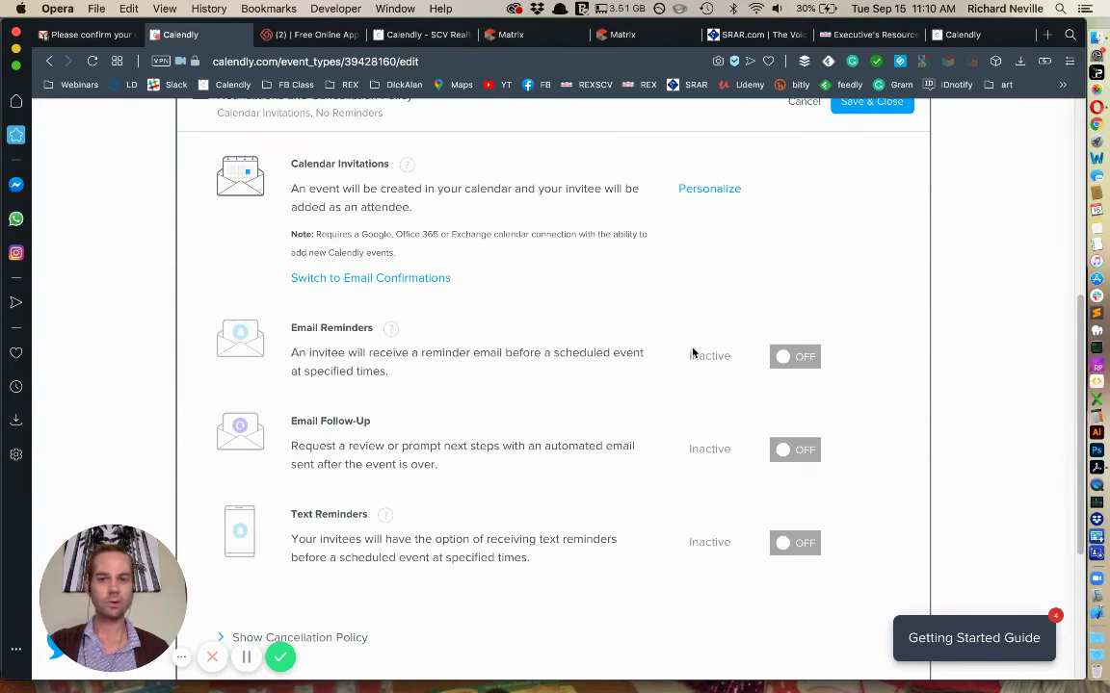
left_click(805, 357)
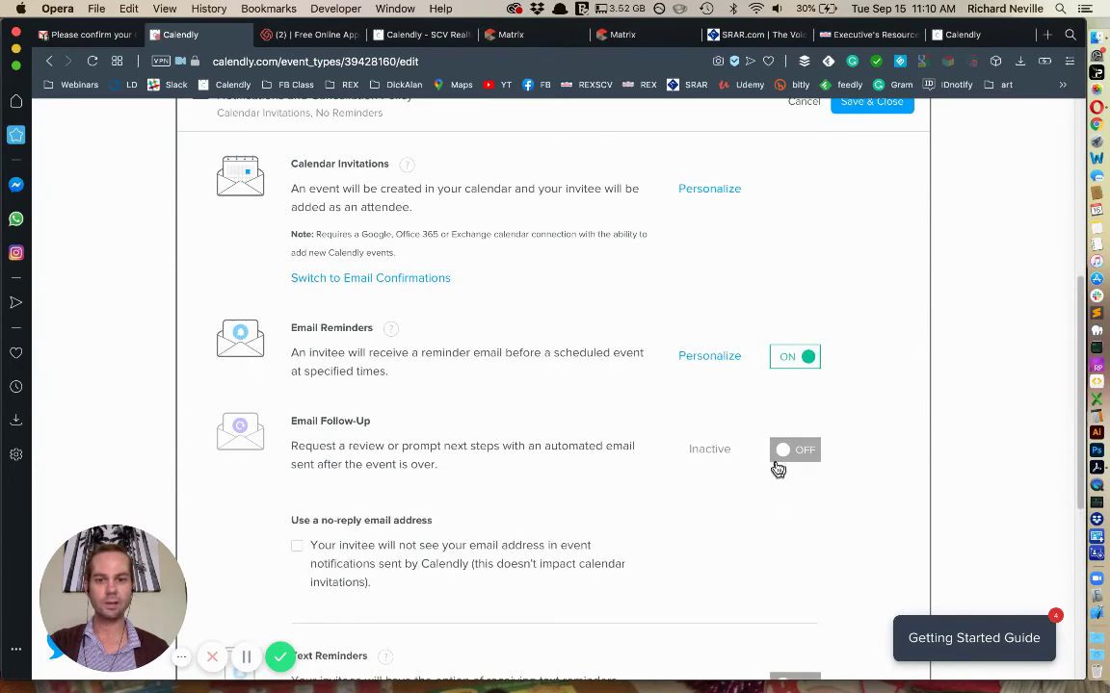
scroll(767, 516, "down", 2)
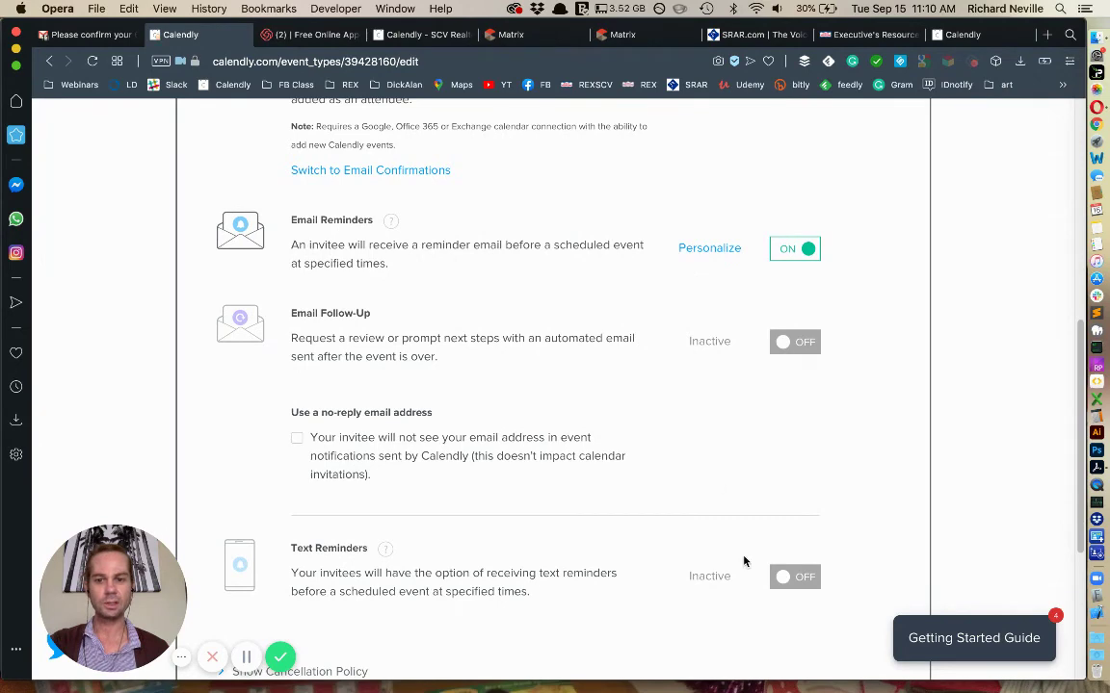
left_click(786, 579)
scroll(771, 573, "down", 5)
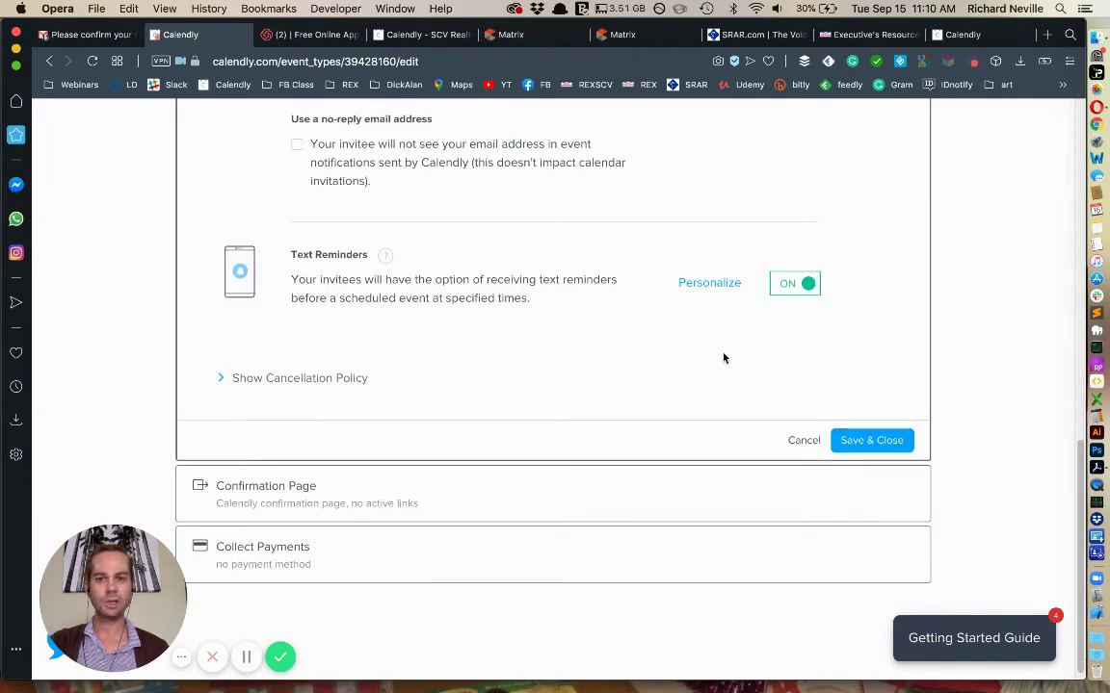
scroll(722, 358, "up", 1)
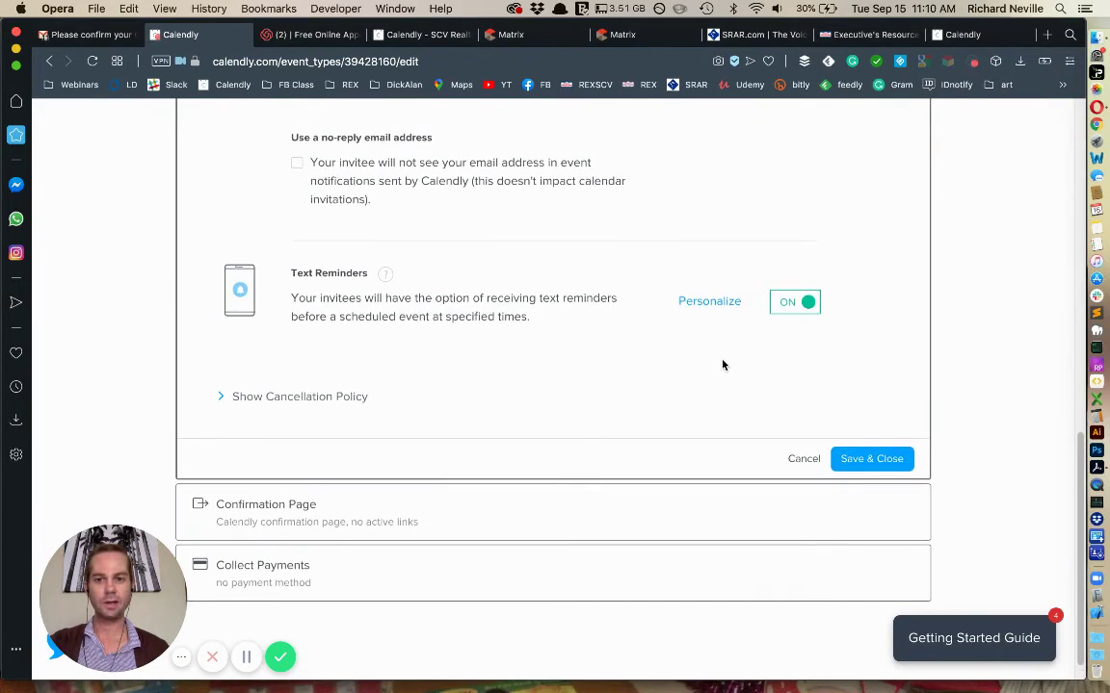
Open the text reminder's message and timing settings, and discard the unsaved changes to notifications and cancellation policy.
scroll(731, 415, "up", 2)
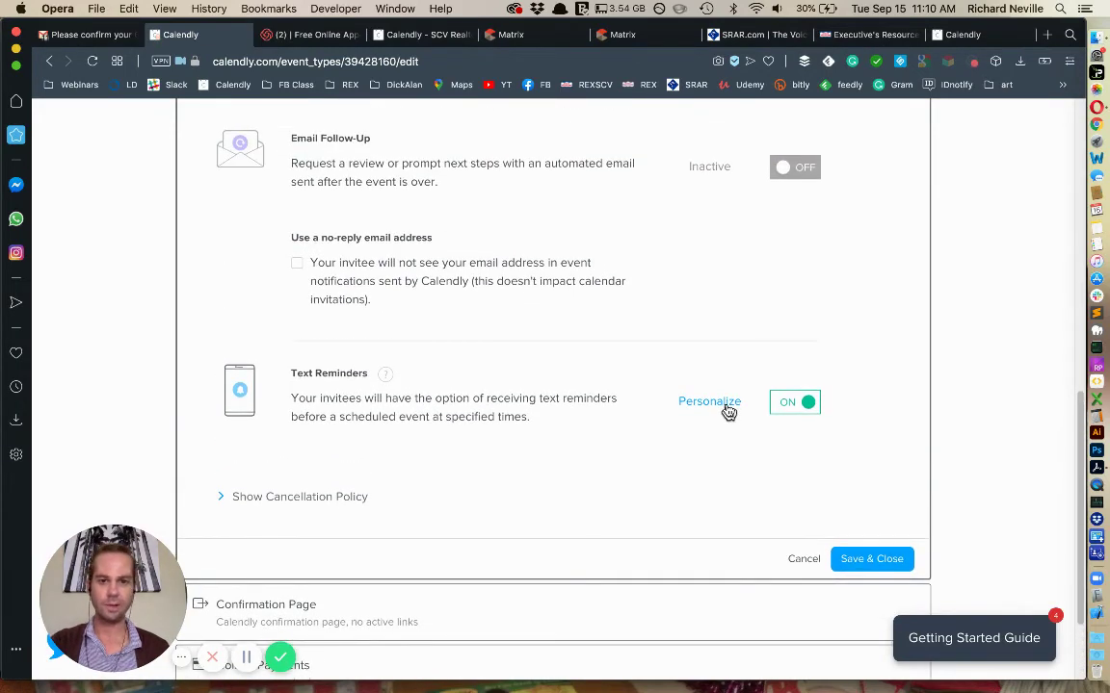
left_click(729, 409)
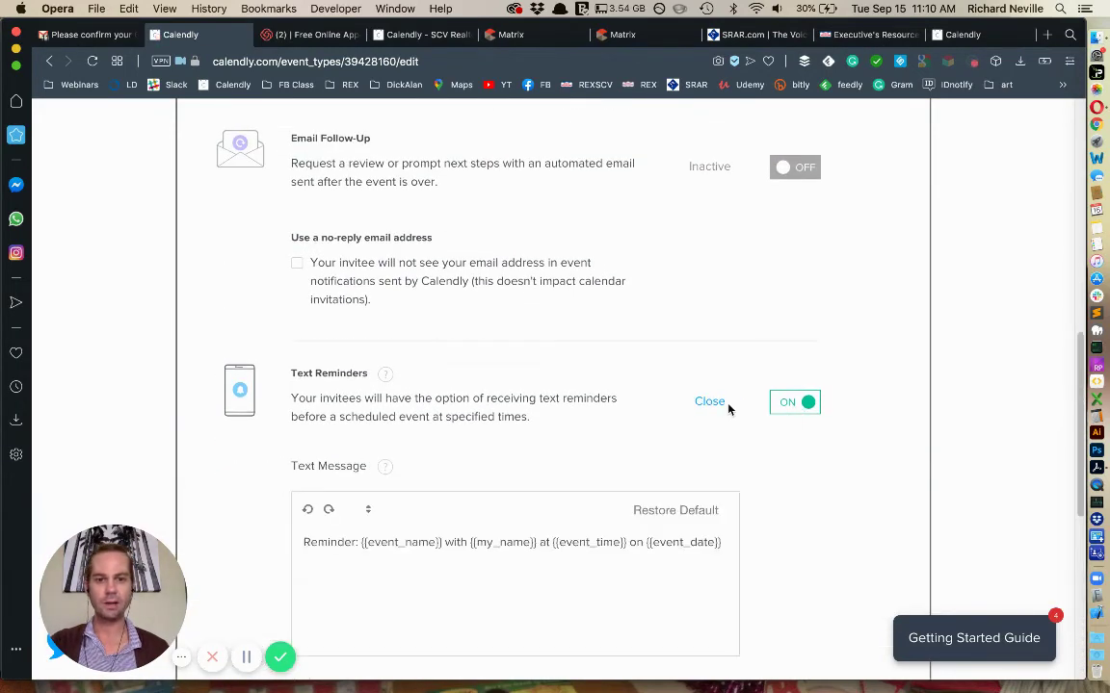
scroll(771, 415, "down", 5)
left_click(805, 439)
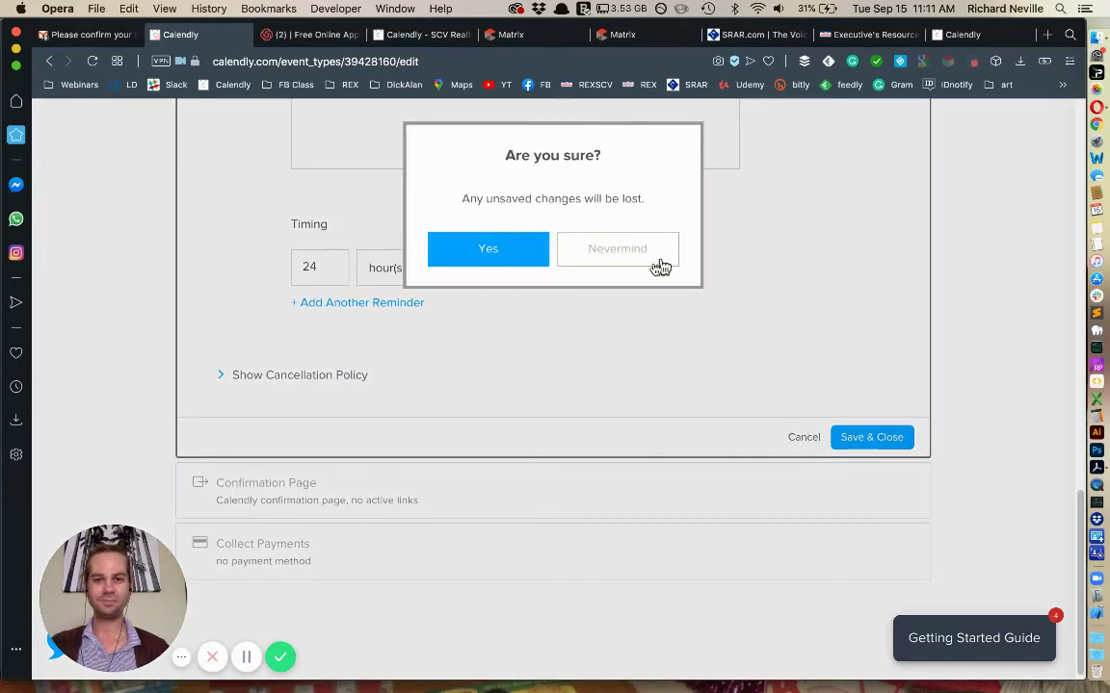
left_click(506, 258)
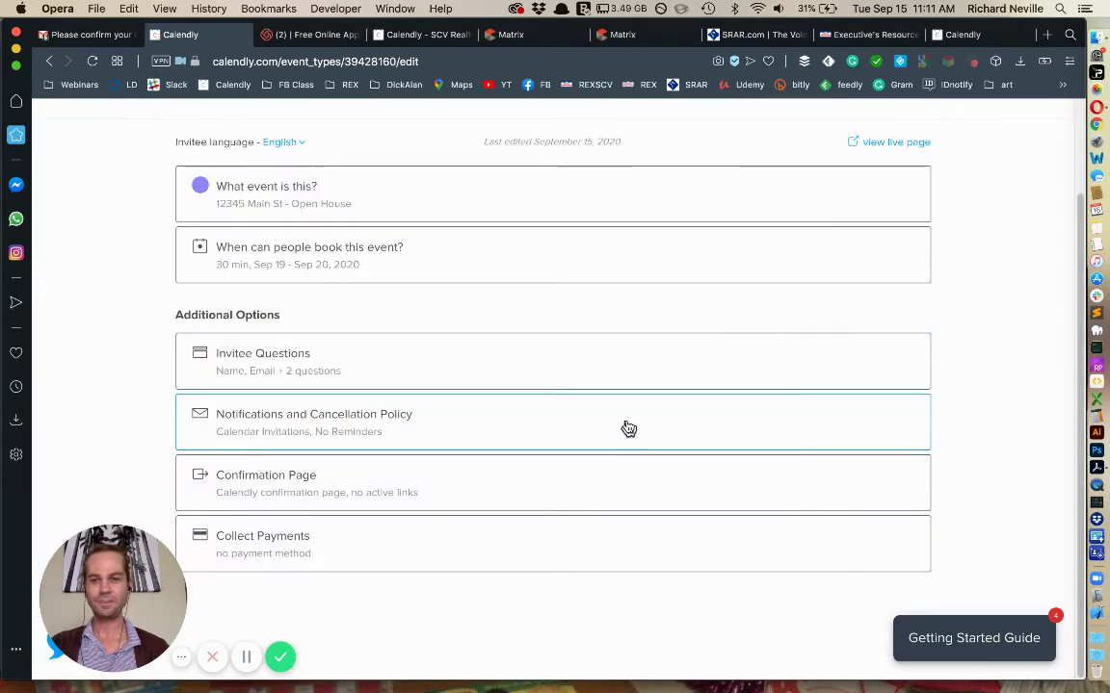
Review the on-confirmation options of the event's confirmation page and cancel without changing them.
left_click(405, 479)
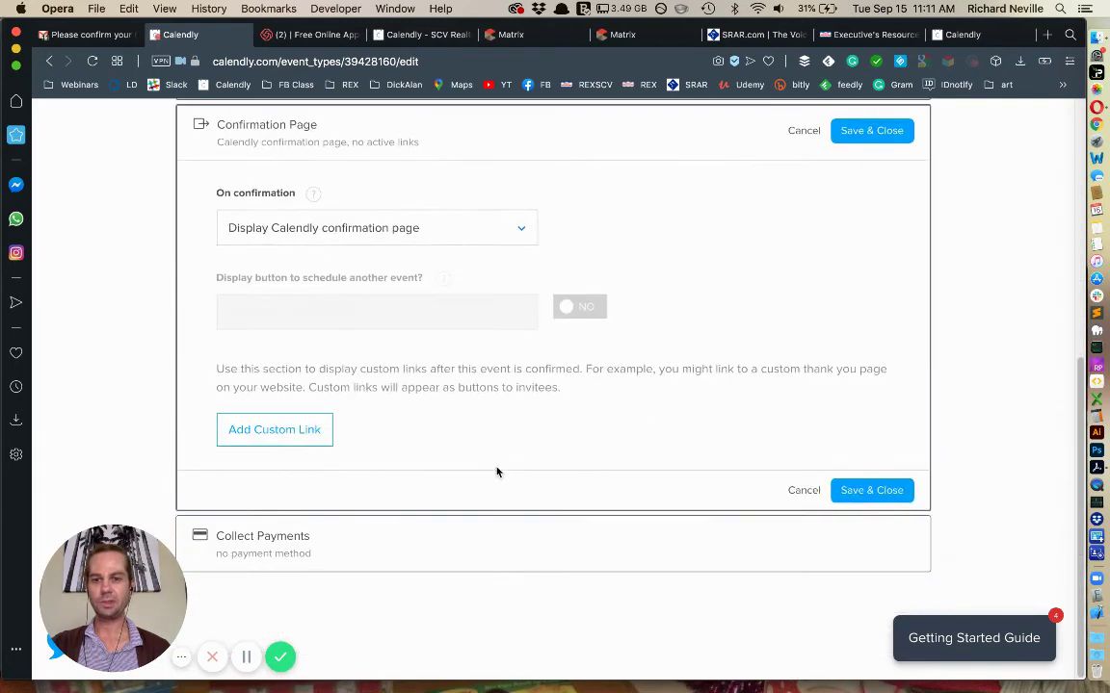
scroll(352, 318, "up", 1)
scroll(383, 270, "up", 1)
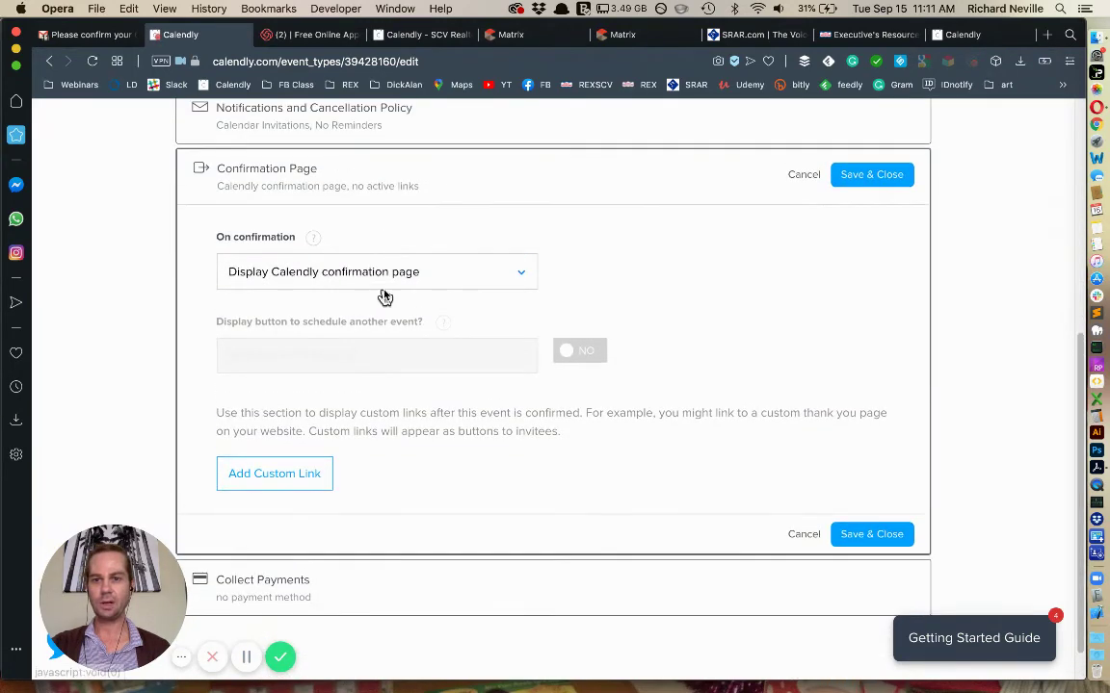
left_click(389, 287)
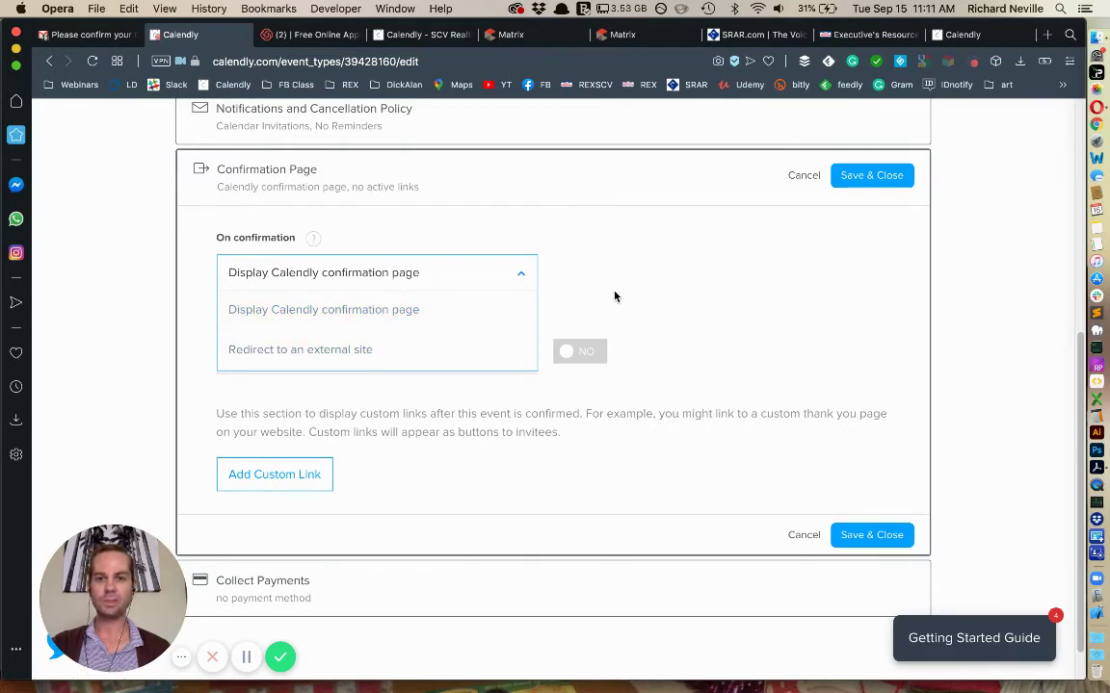
left_click(579, 295)
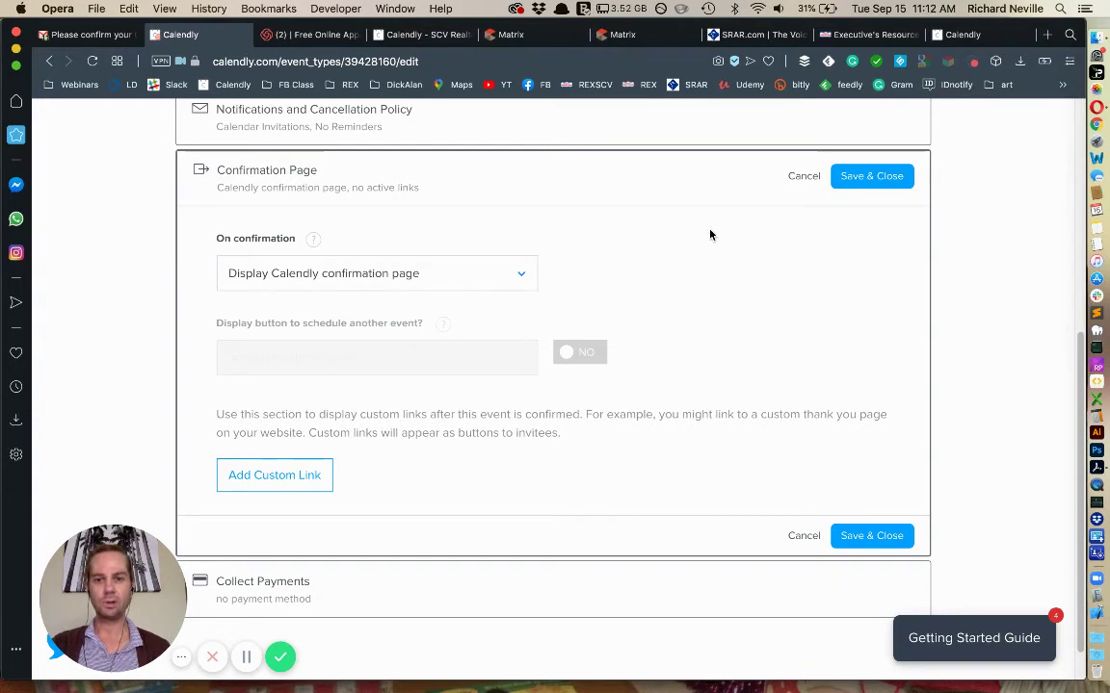
left_click(803, 176)
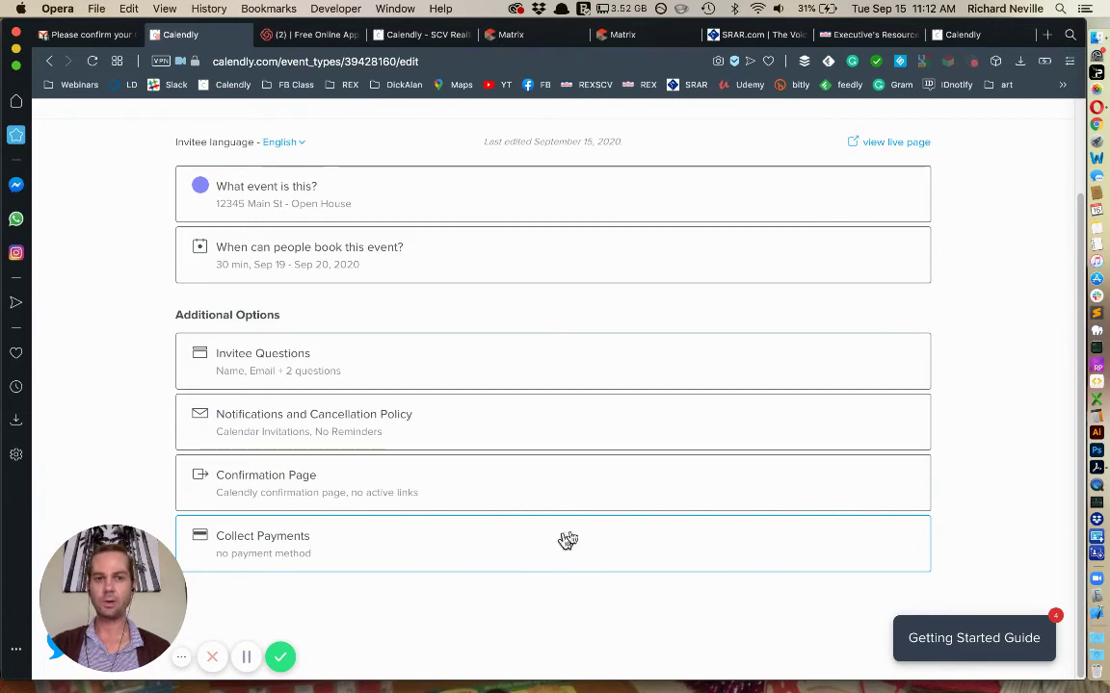
Open the event's live booking page and check its title and the available times for September 19 and 20.
scroll(566, 536, "up", 2)
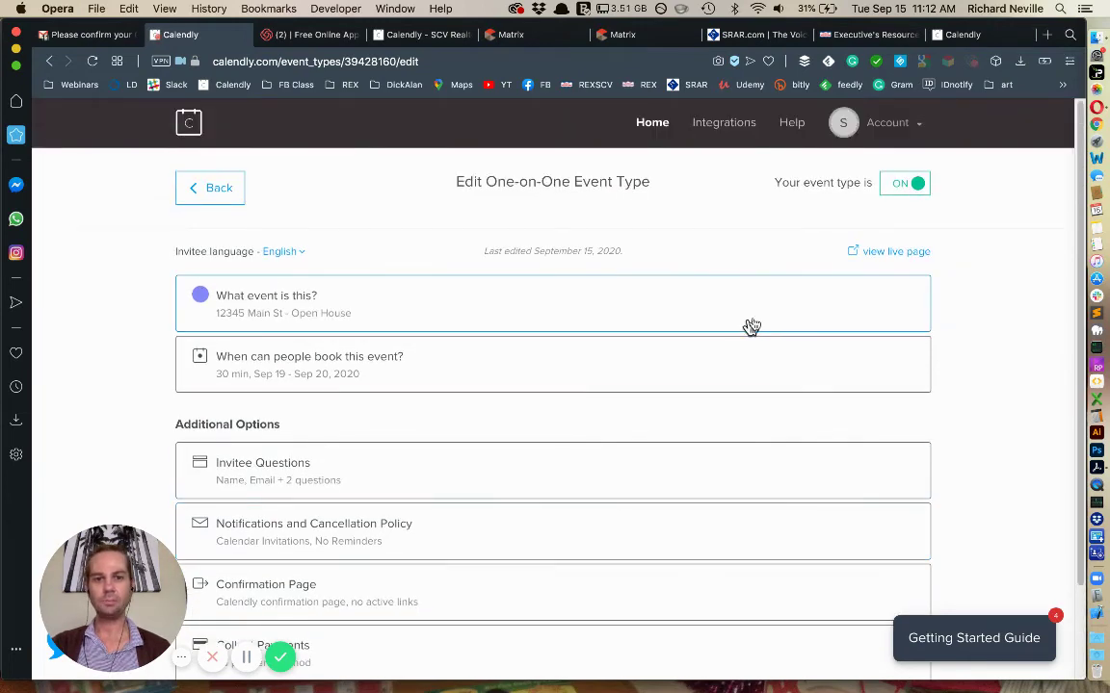
left_click(891, 254)
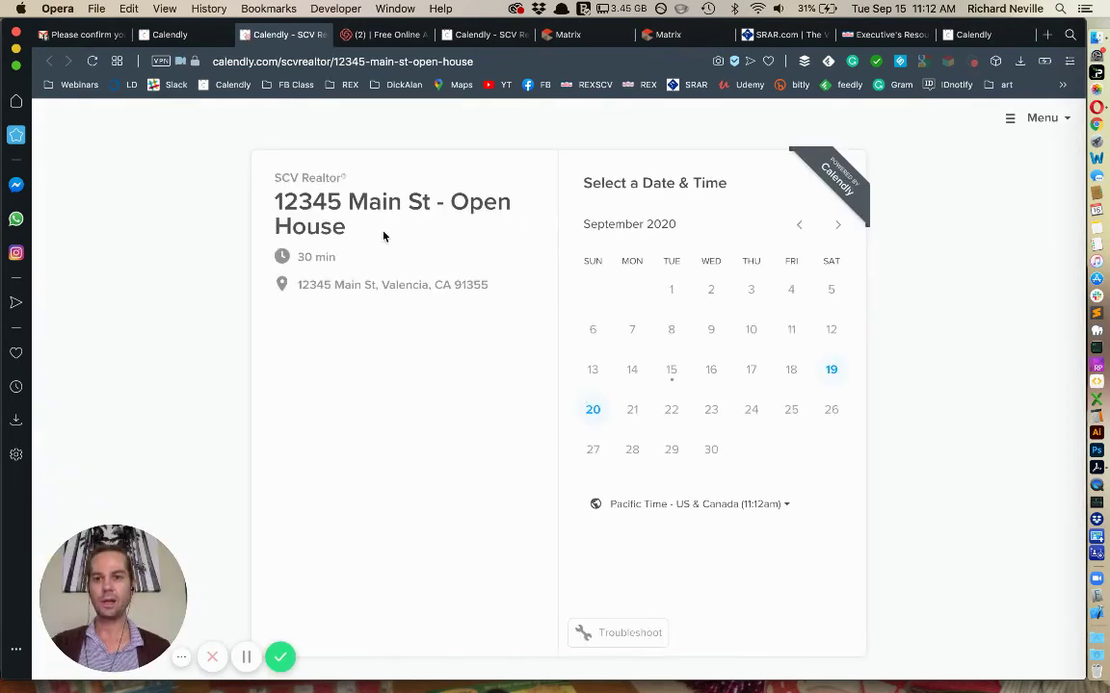
left_click_drag(275, 180, 347, 181)
left_click_drag(276, 204, 378, 249)
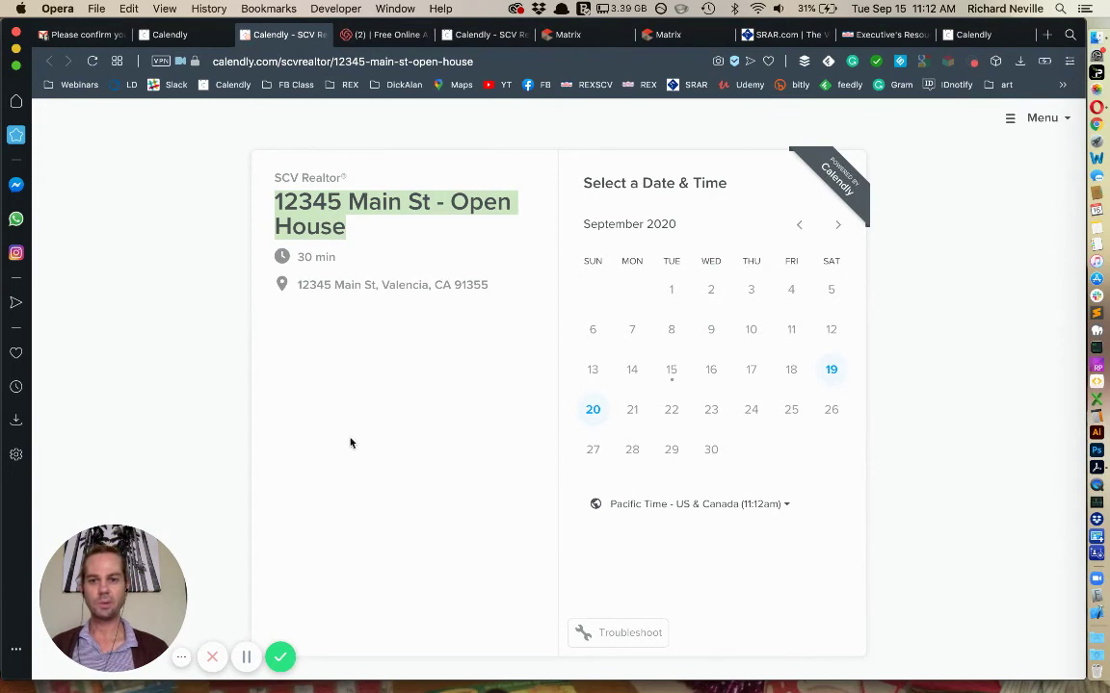
left_click(838, 373)
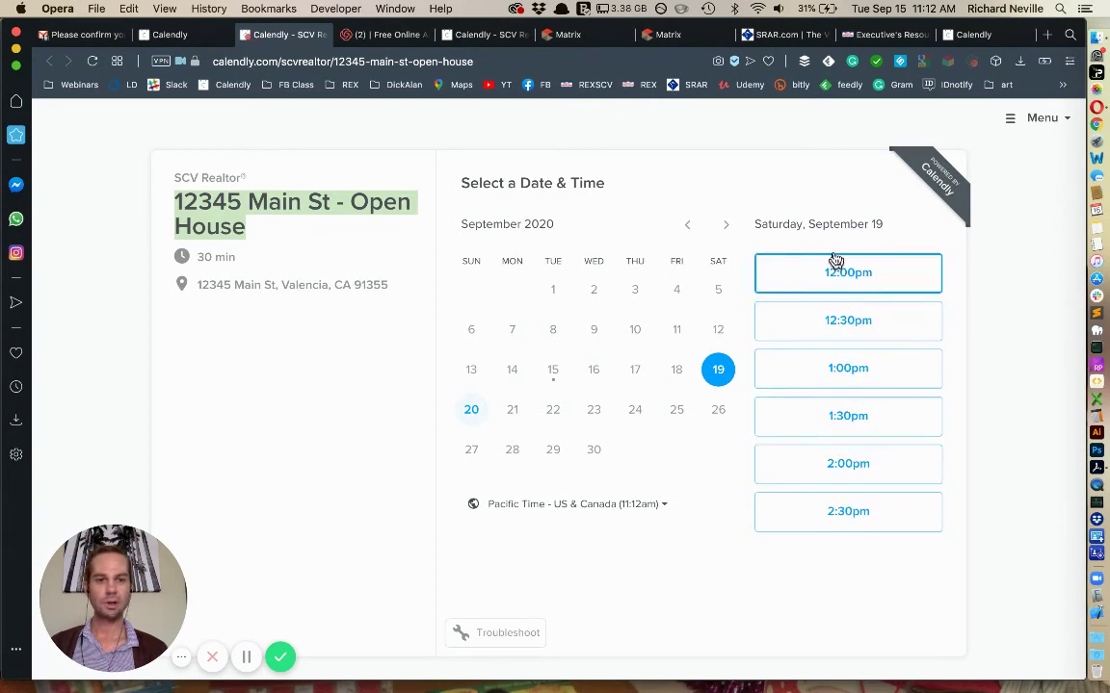
left_click(471, 411)
left_click_drag(755, 225, 894, 229)
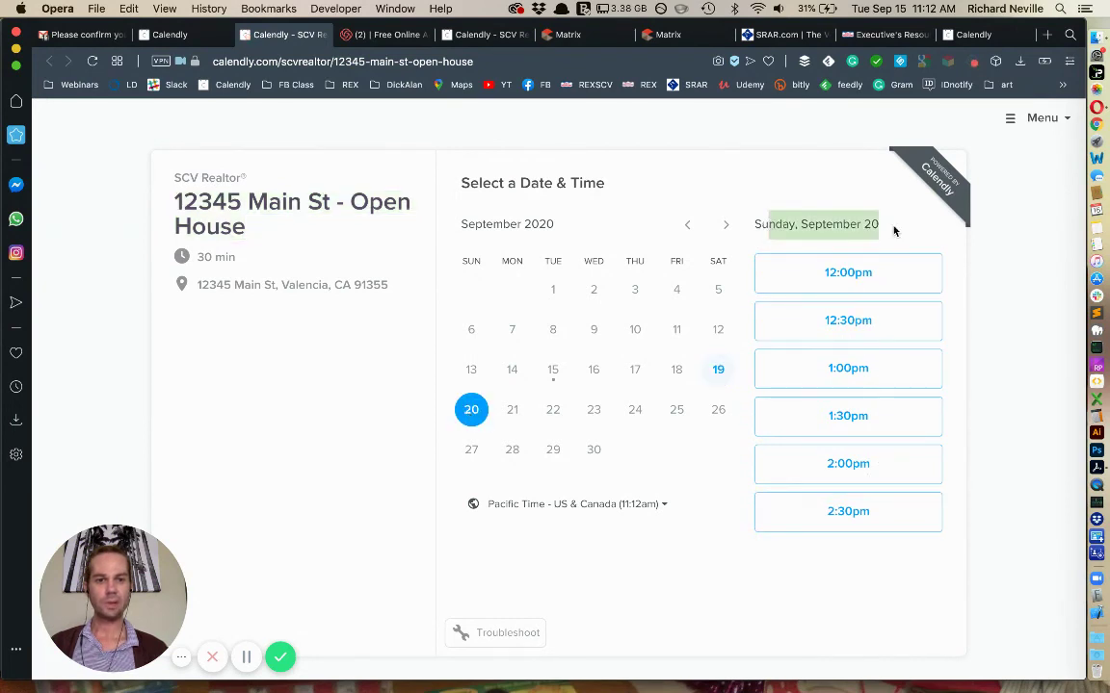
Choose the 12:00pm slot on Saturday, September 19, and confirm it.
left_click(716, 372)
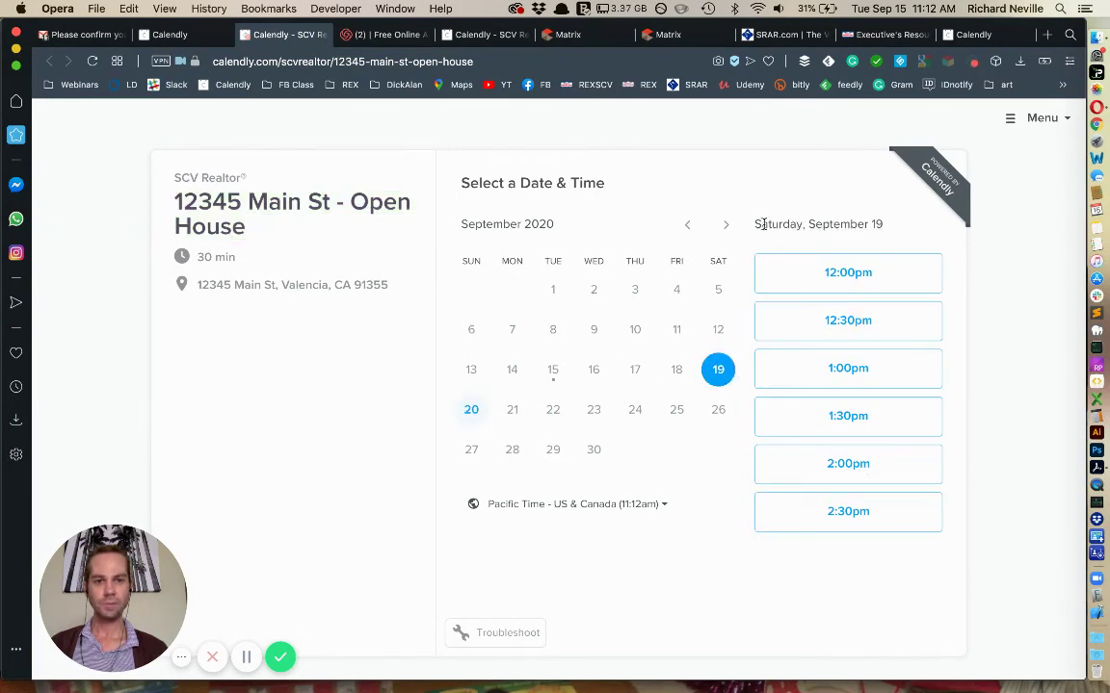
left_click_drag(757, 225, 947, 307)
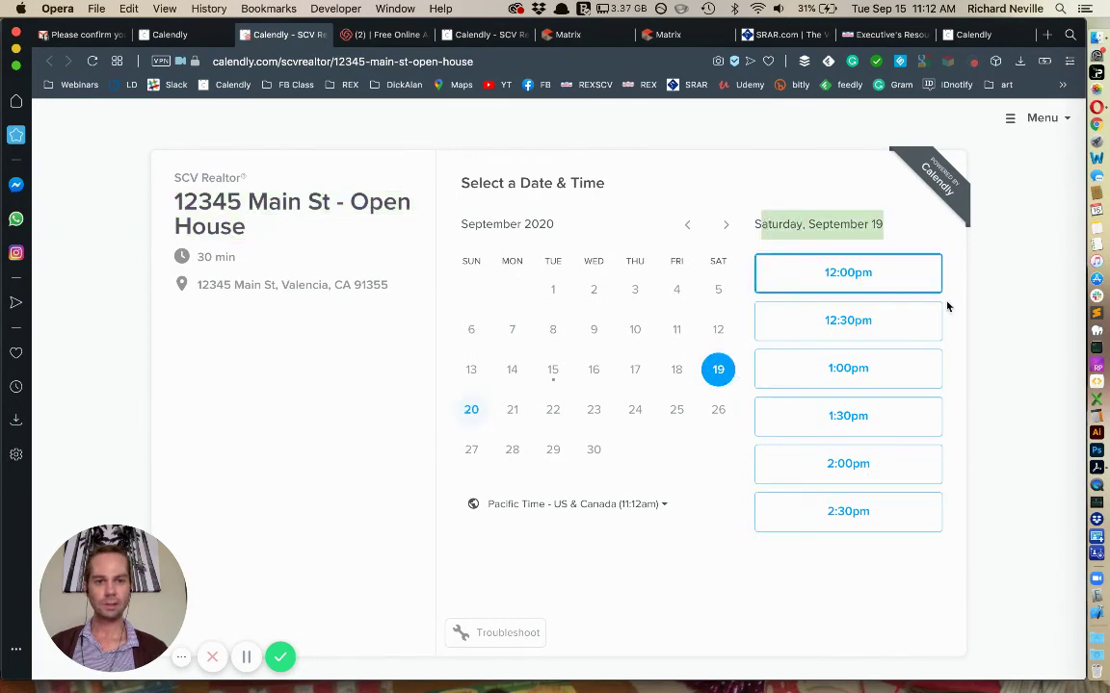
left_click(827, 287)
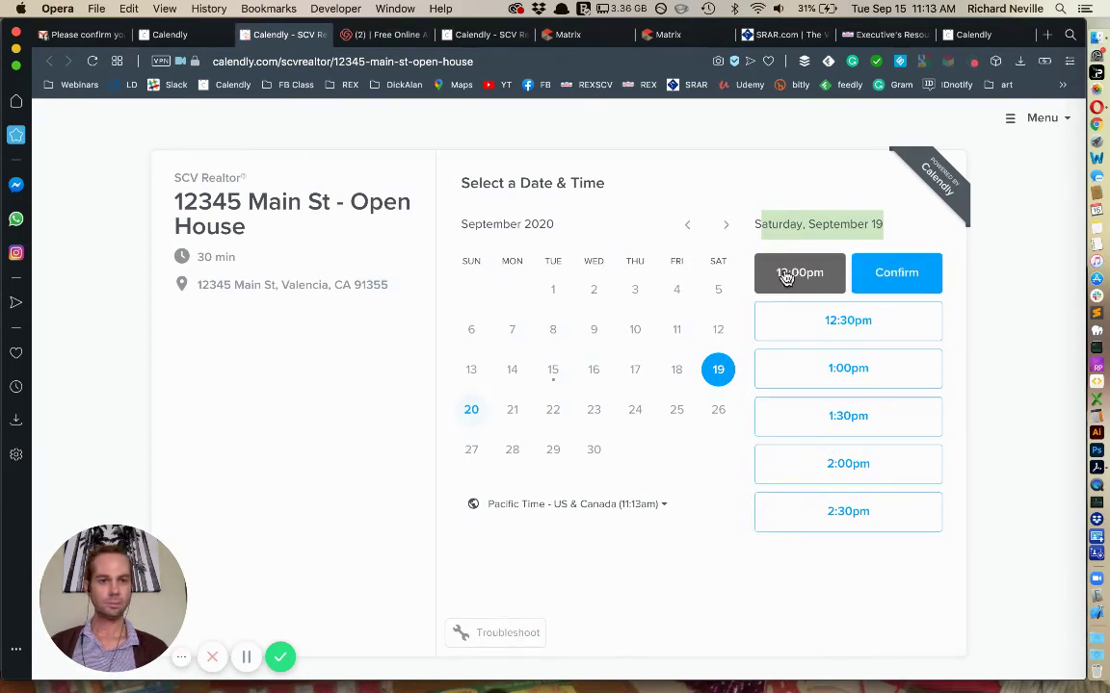
left_click(888, 278)
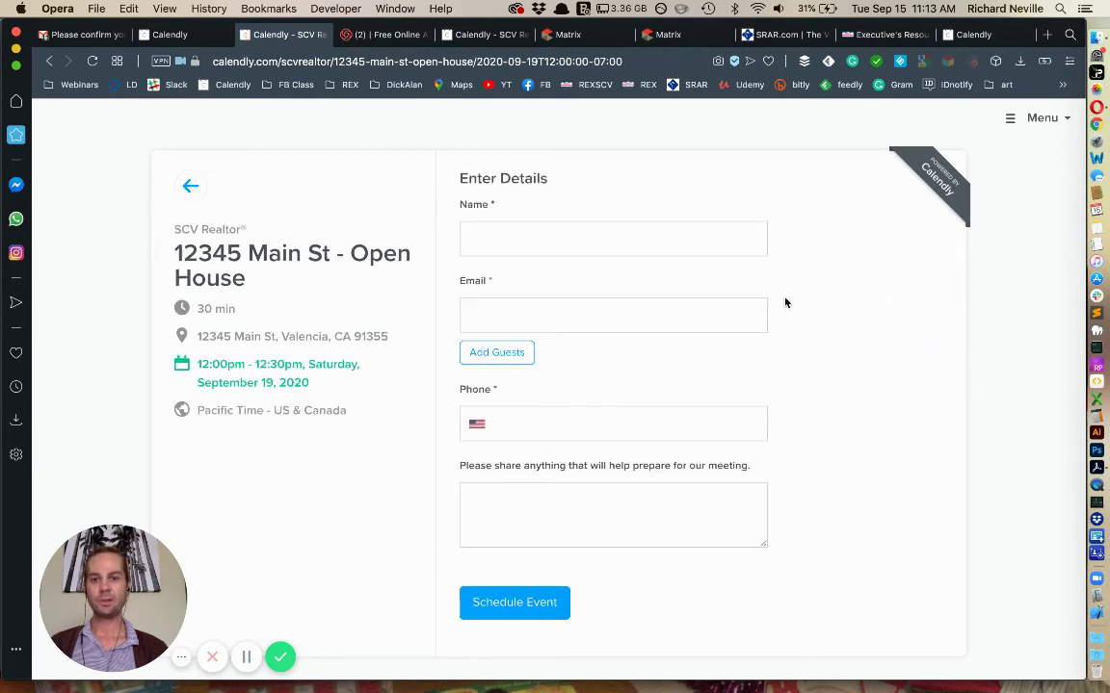
Fill in the invitee's name, email and phone number, enter Test as the meeting note, and schedule the event.
left_click(535, 233)
left_click(534, 270)
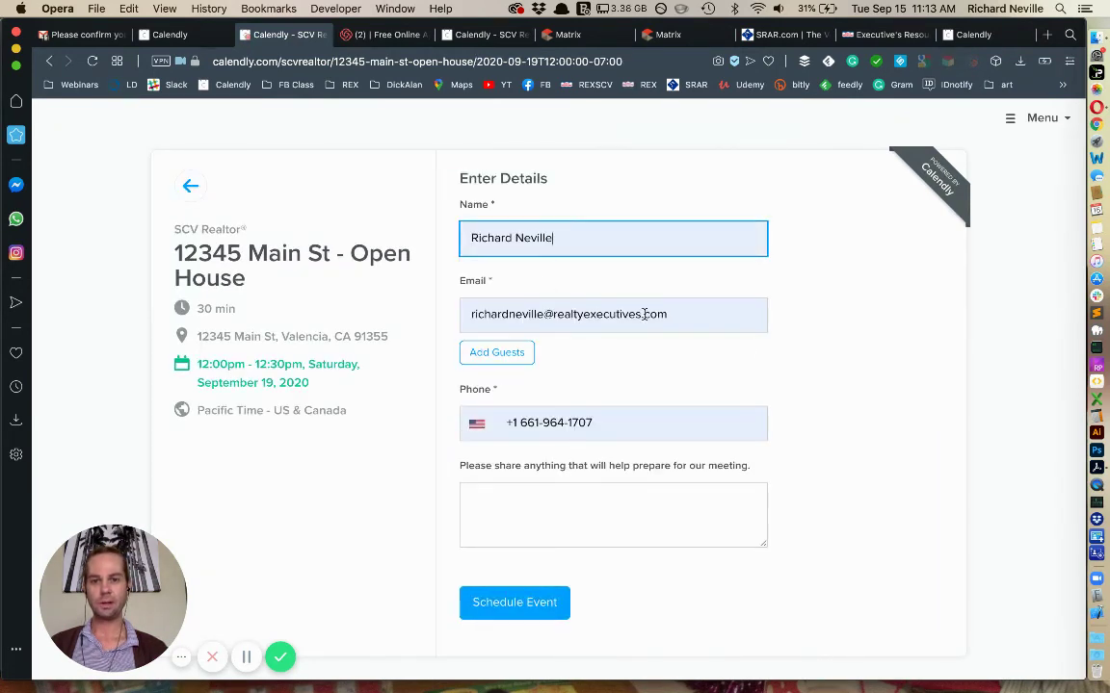
left_click(514, 493)
type("T")
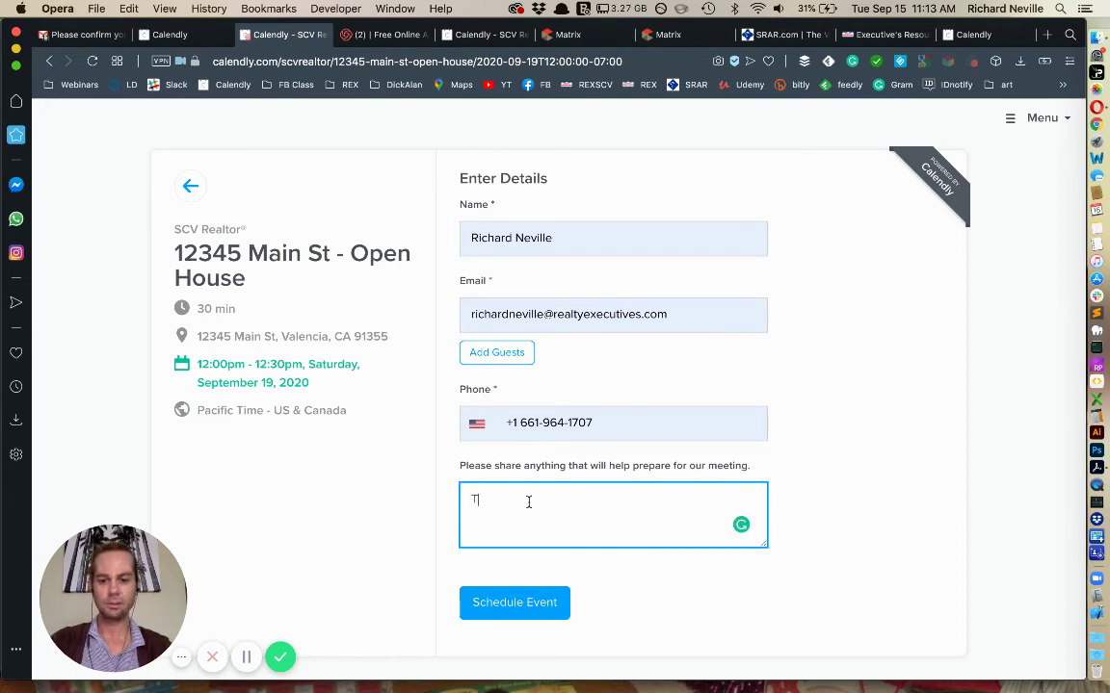
type("est")
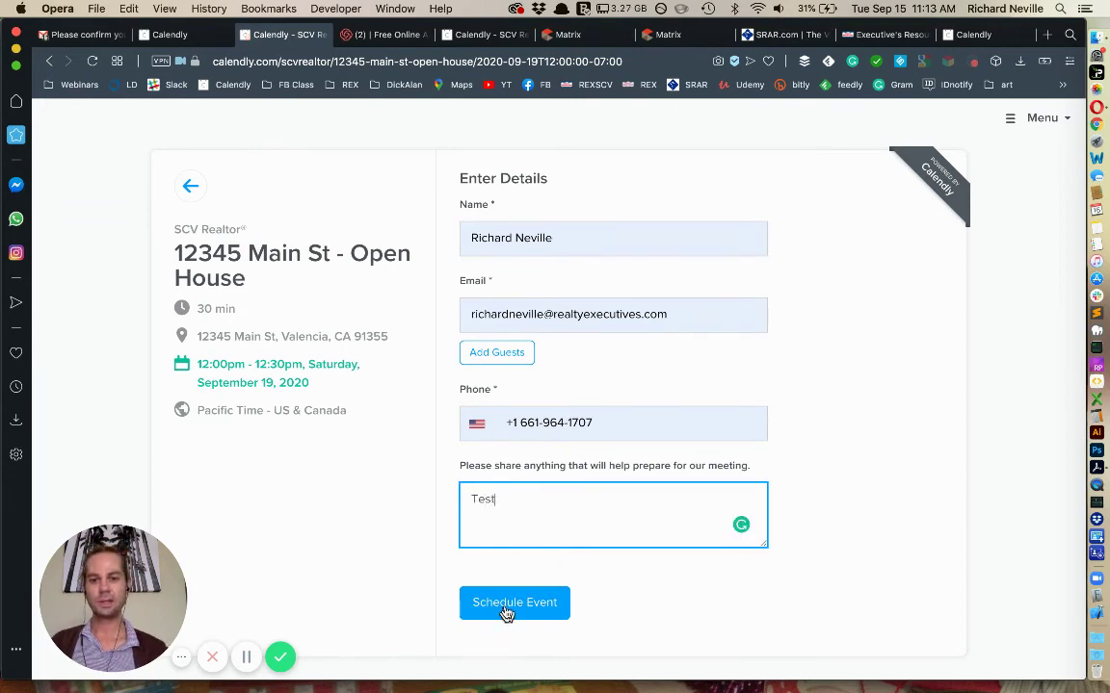
left_click(508, 614)
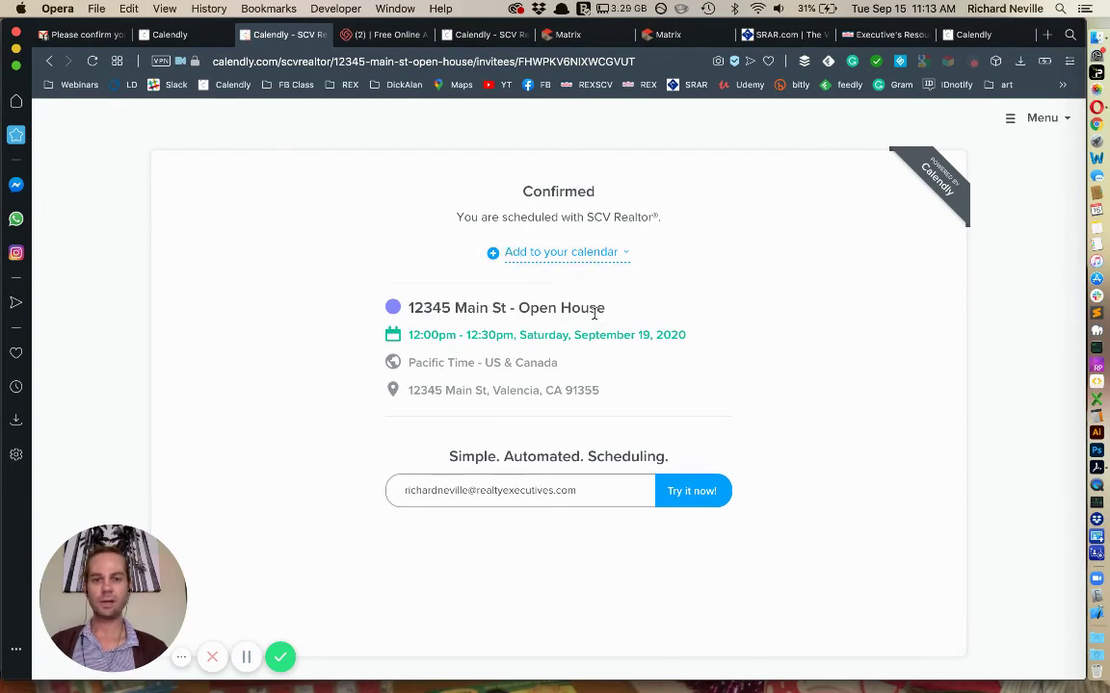
Check which calendar types the confirmed booking can be added to.
left_click(568, 262)
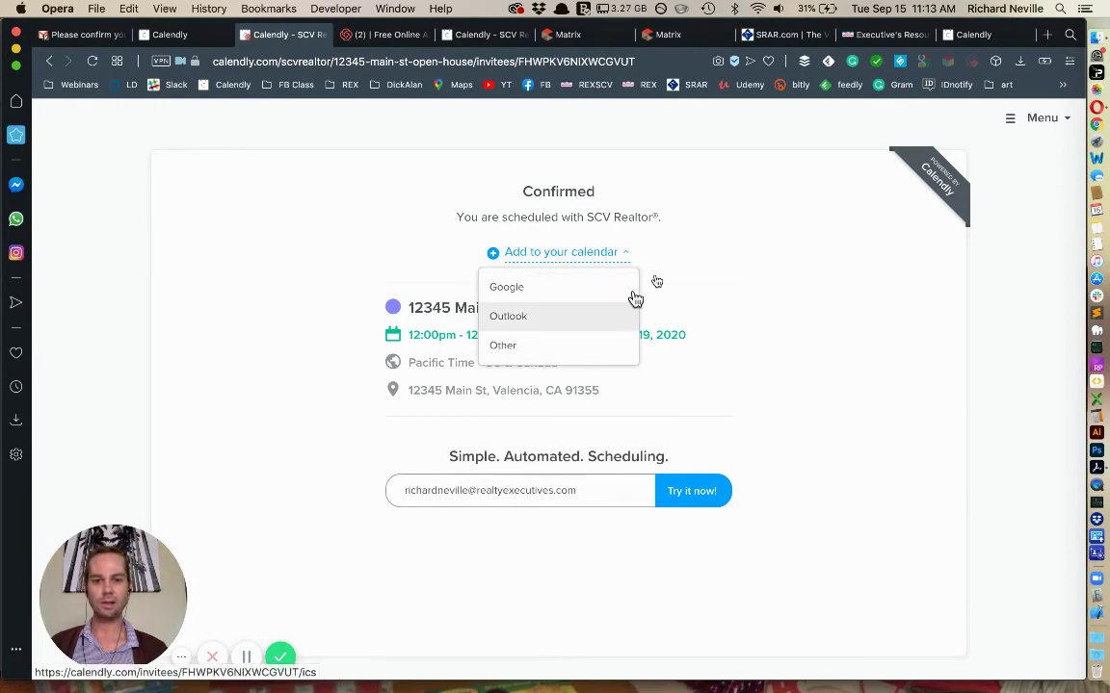
left_click(714, 230)
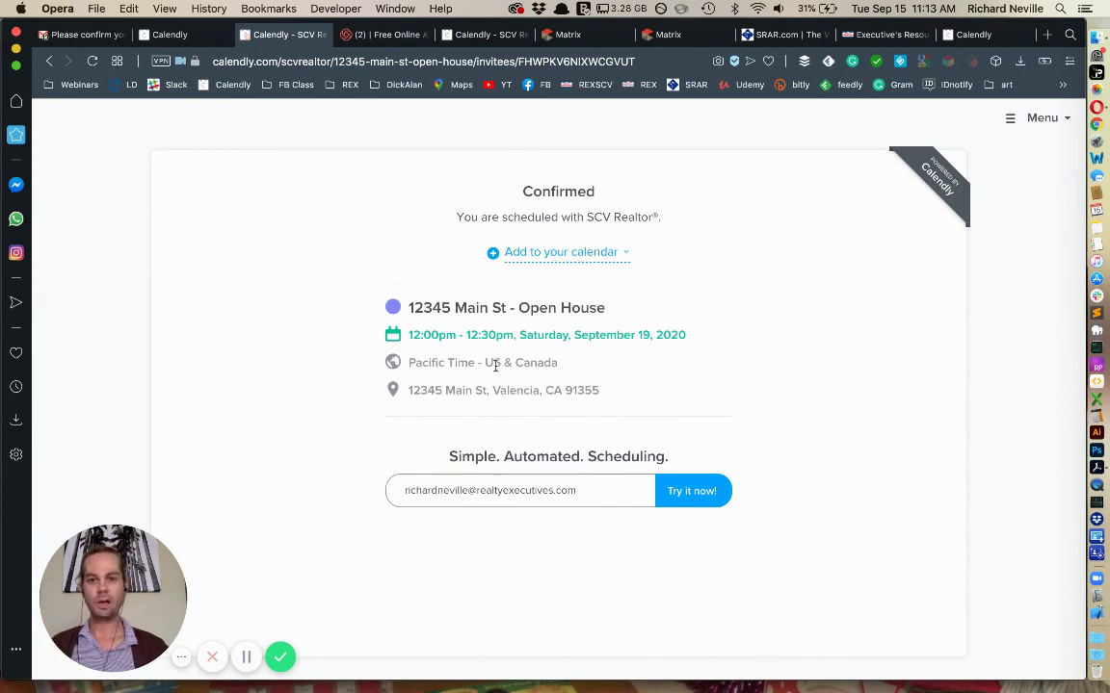
Return to the event editor, open the live booking page again, and select its web address.
left_click(183, 35)
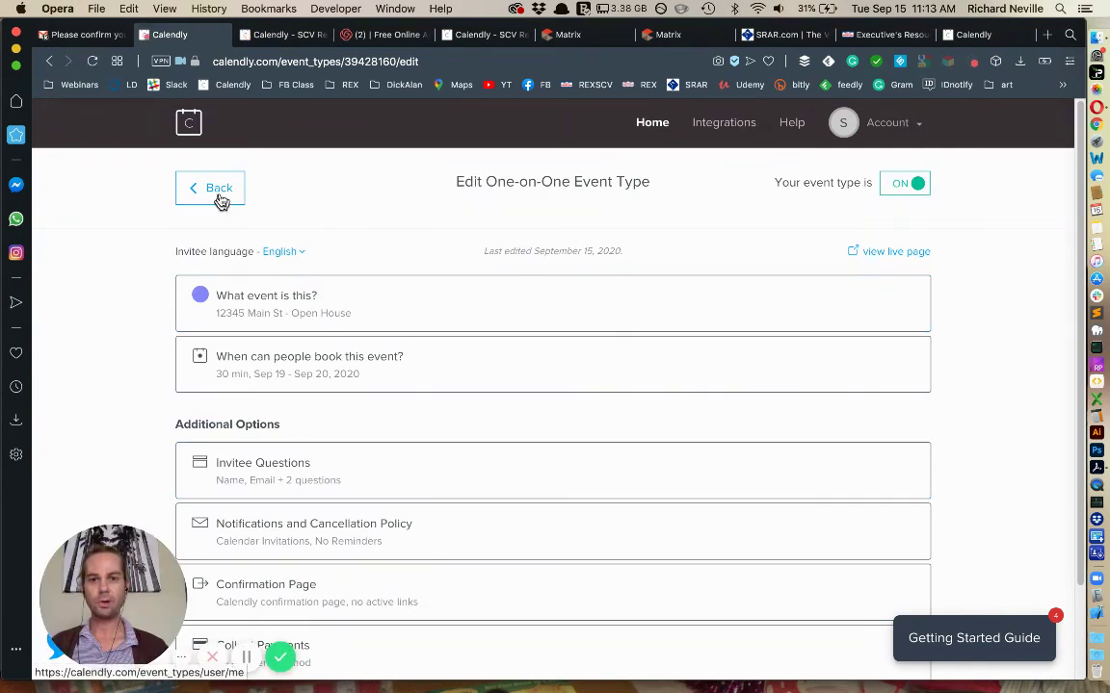
left_click(896, 252)
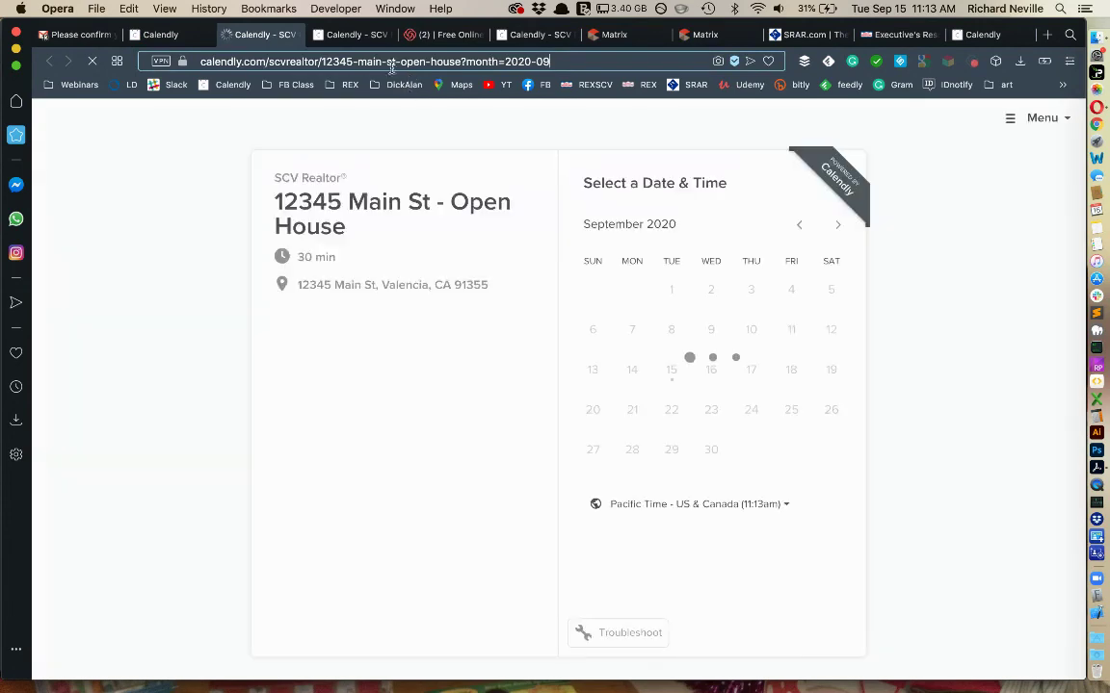
left_click(382, 60)
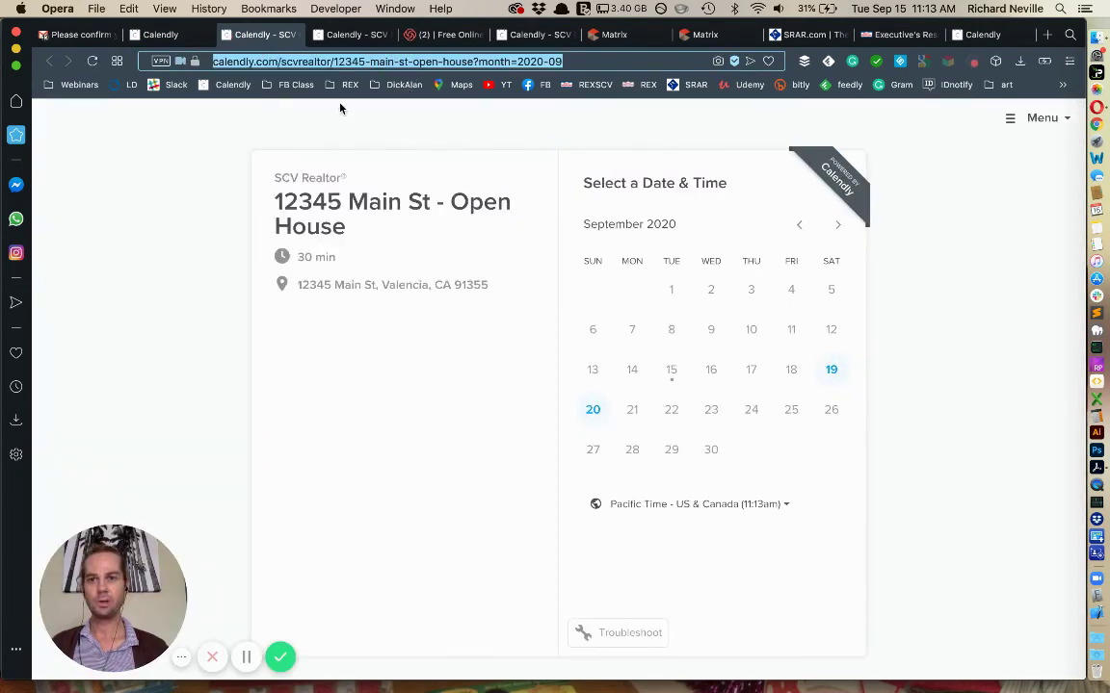
Go back to the event types overview and copy the open house event's booking link.
left_click(160, 34)
left_click(216, 192)
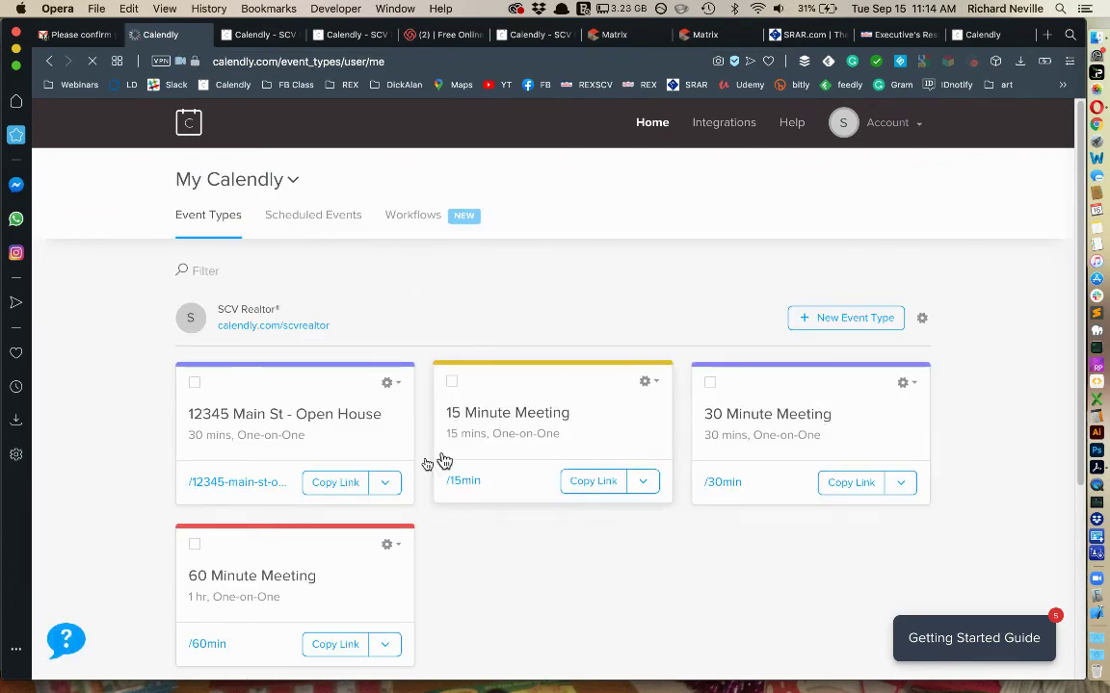
left_click(337, 483)
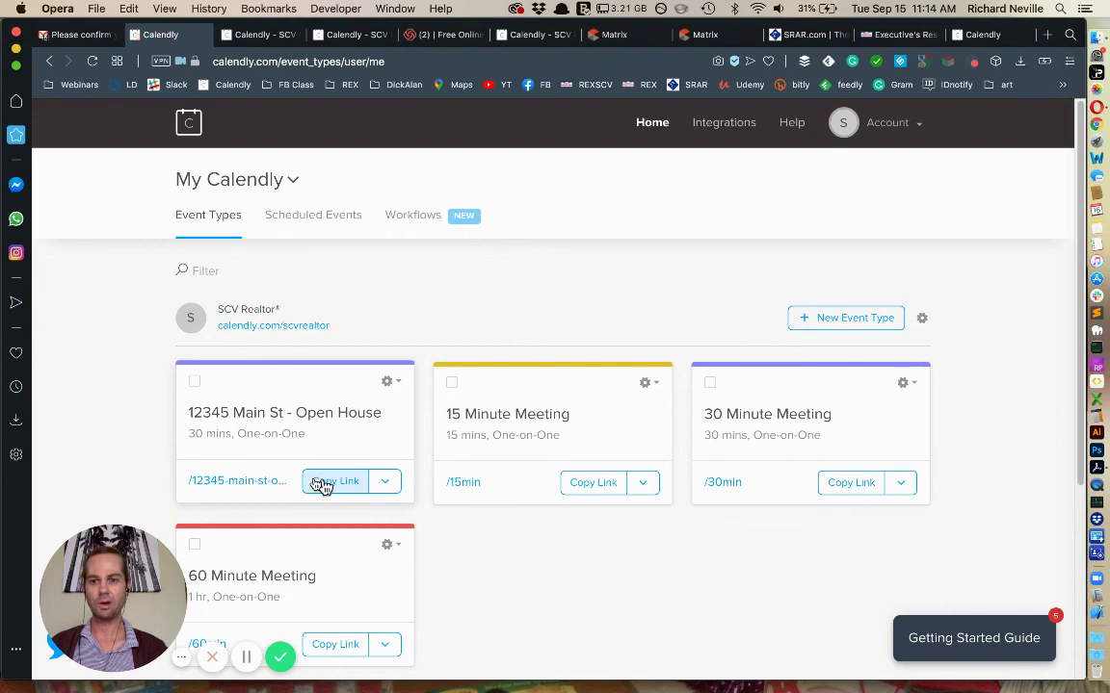
left_click(323, 485)
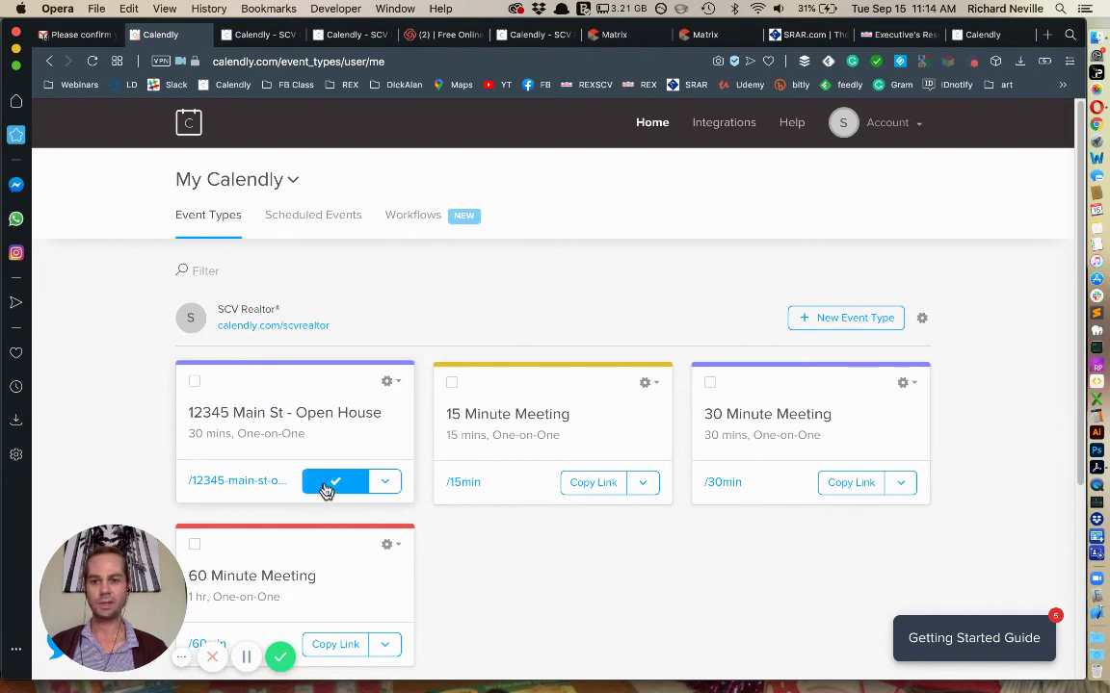
Load the copied open house booking link in the browser tab showing the live booking page.
left_click(246, 35)
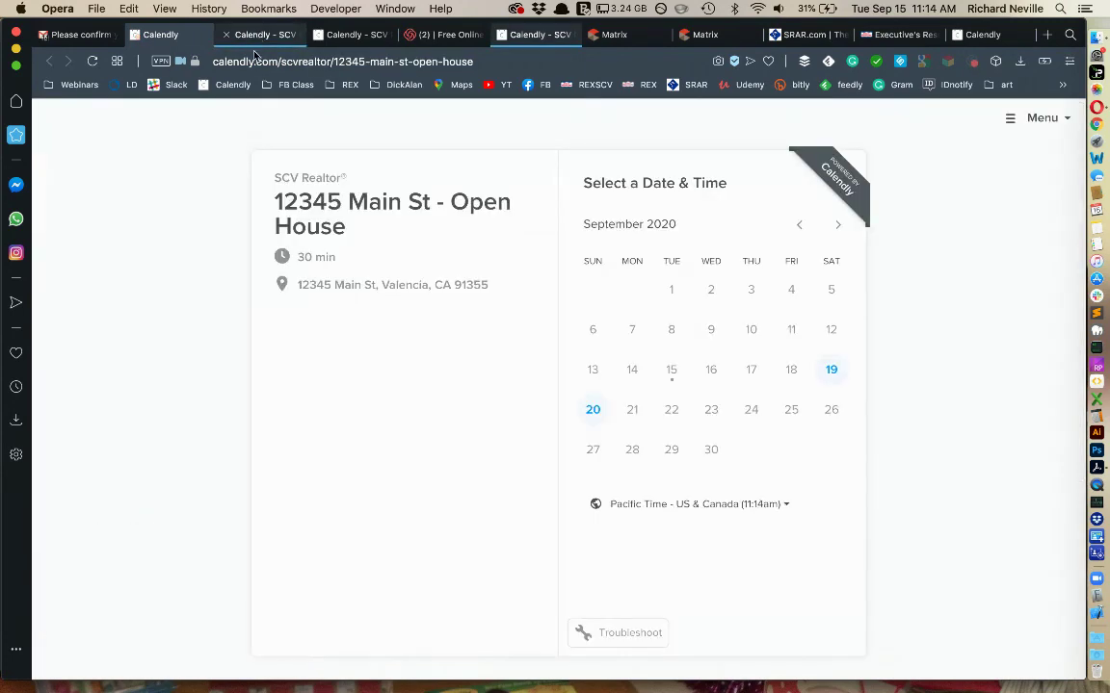
left_click(253, 61)
type("https://calendly.com/scvrealtor/12345-main-st-open-house")
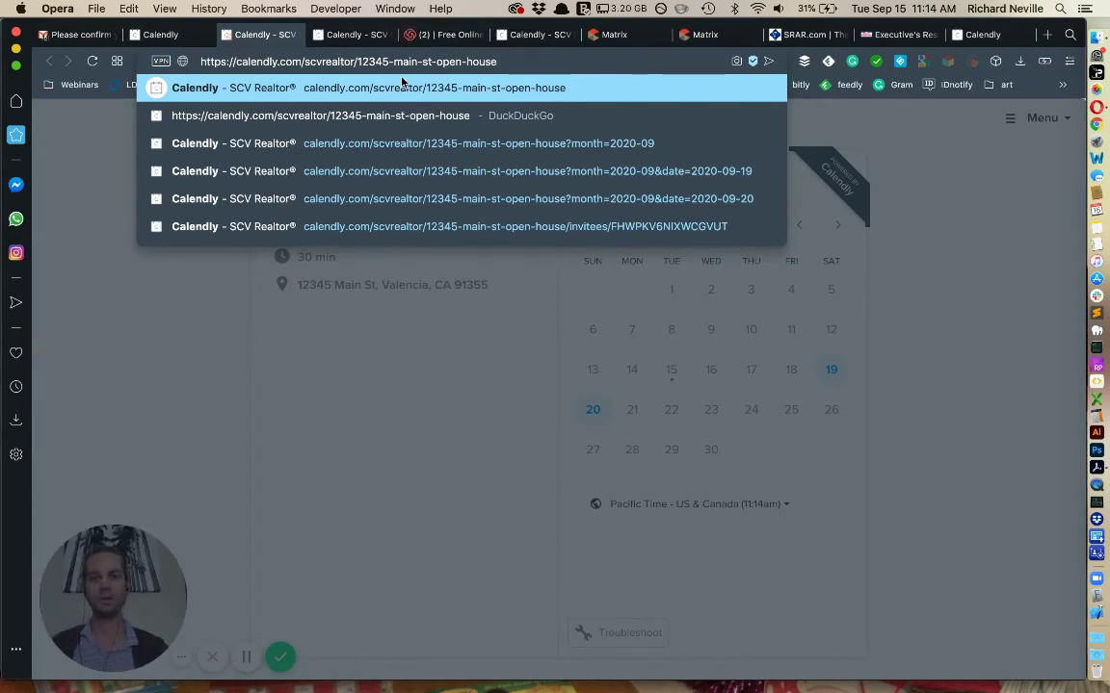
key("Return")
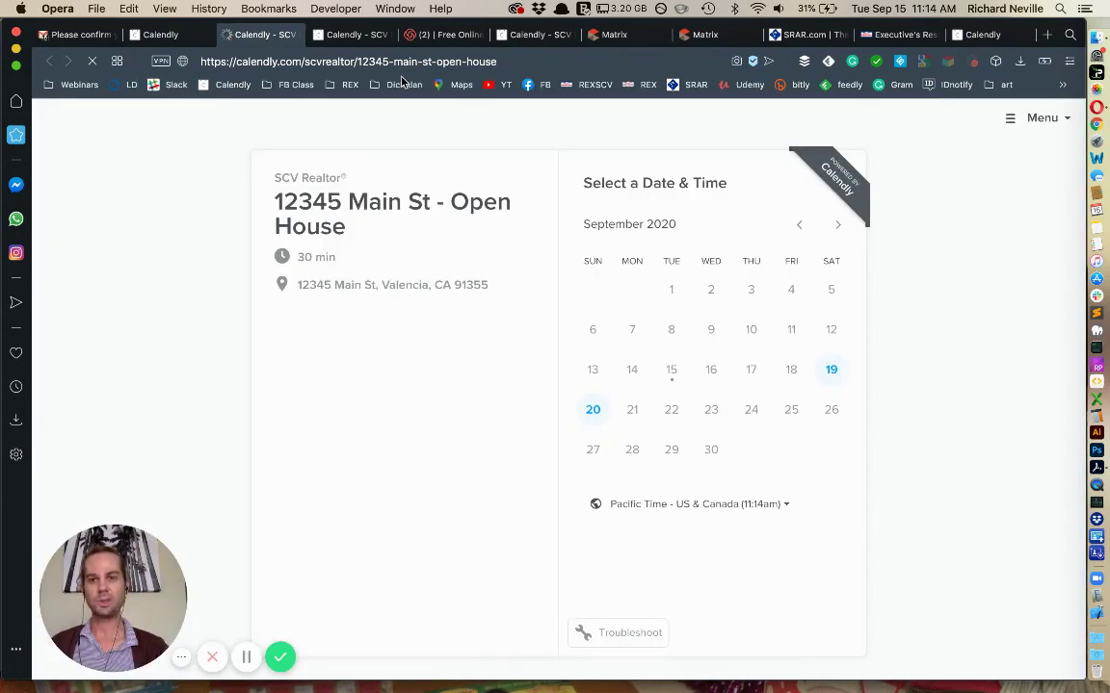